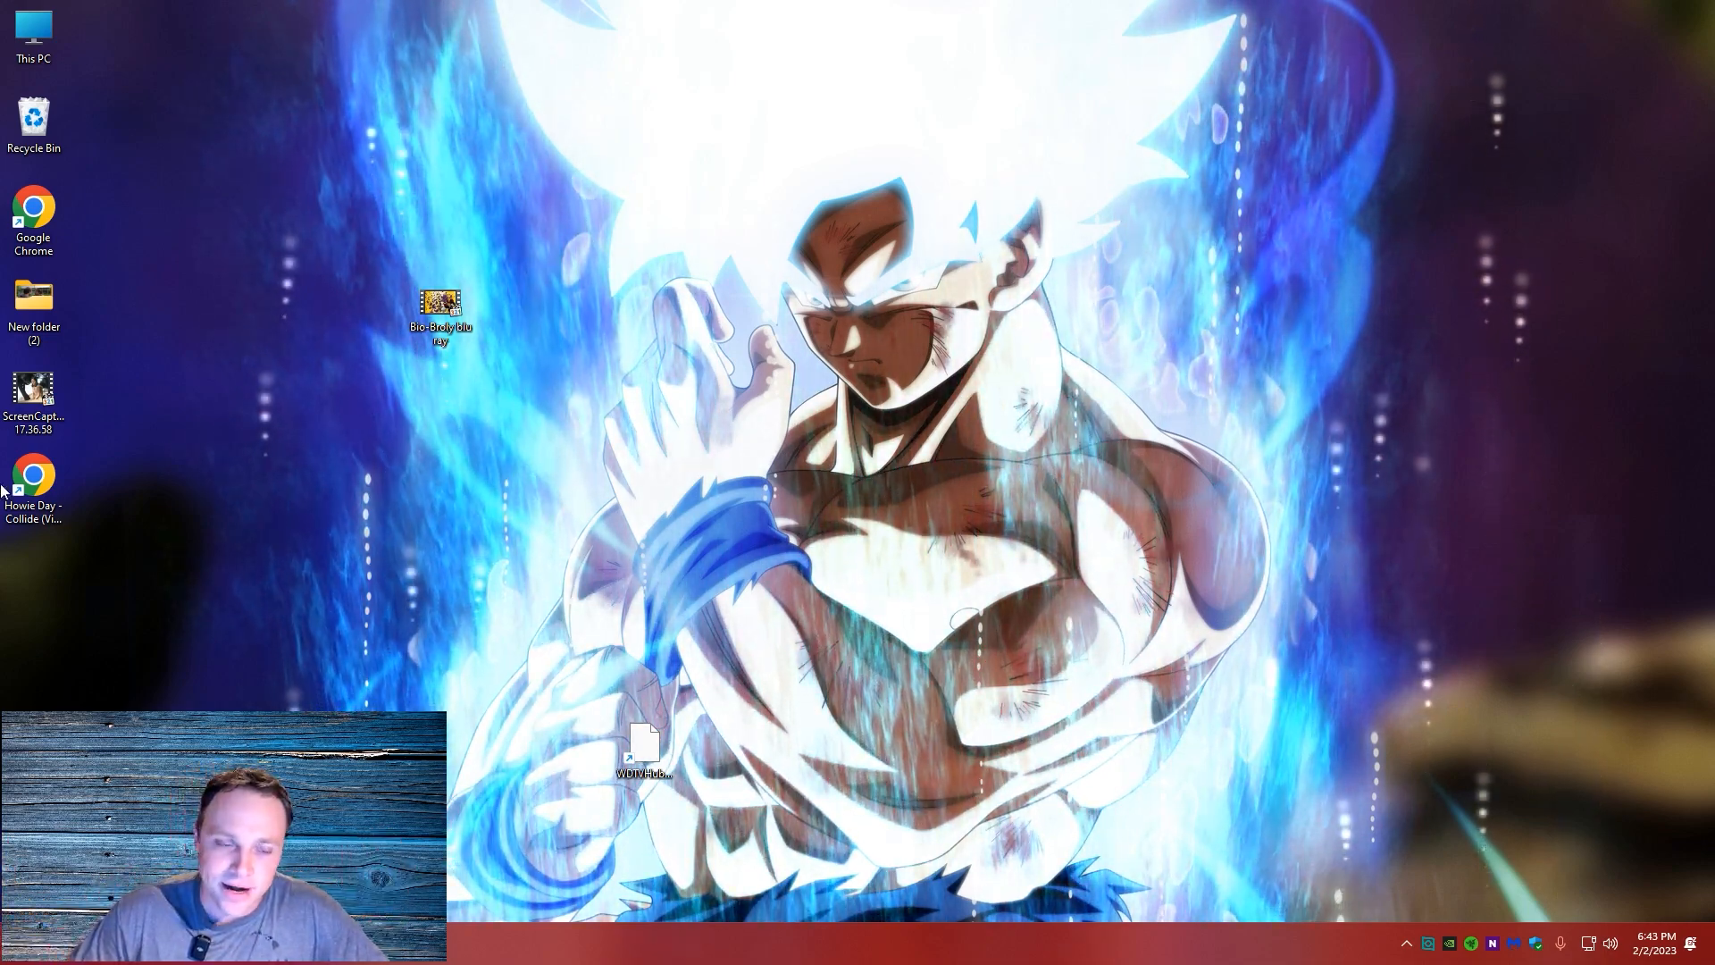
Play the Bio-Broly blu ray video briefly and check its file properties, closing both windows
double_click(440, 306)
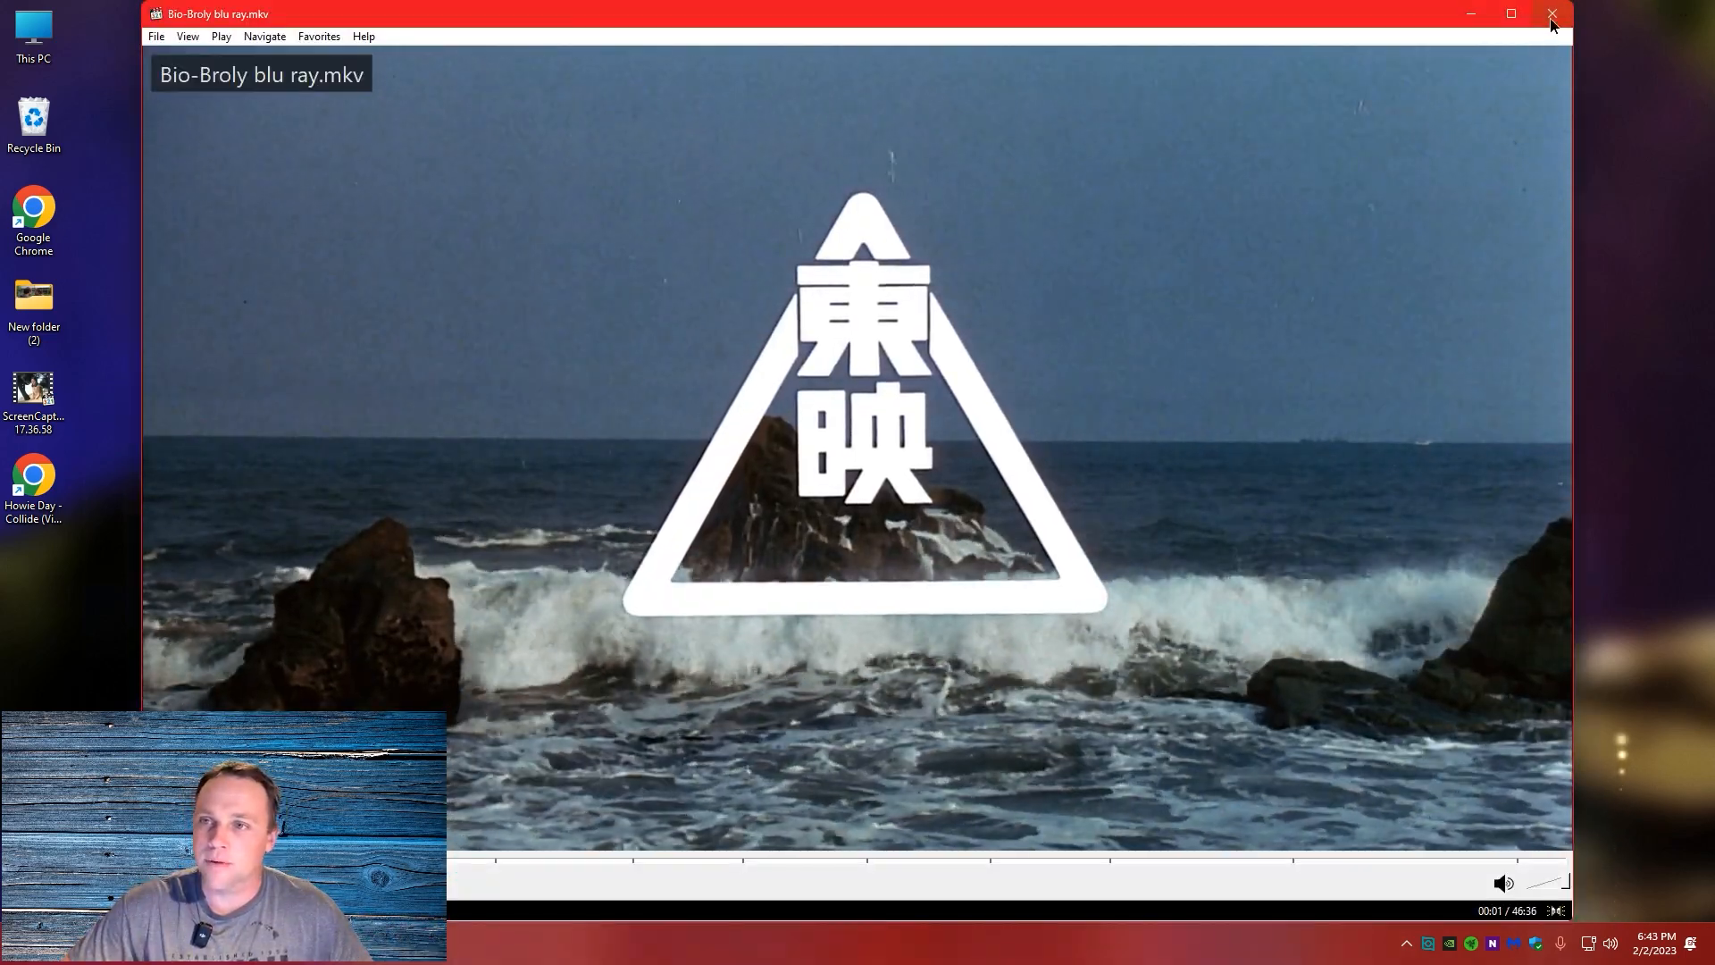
left_click(1553, 15)
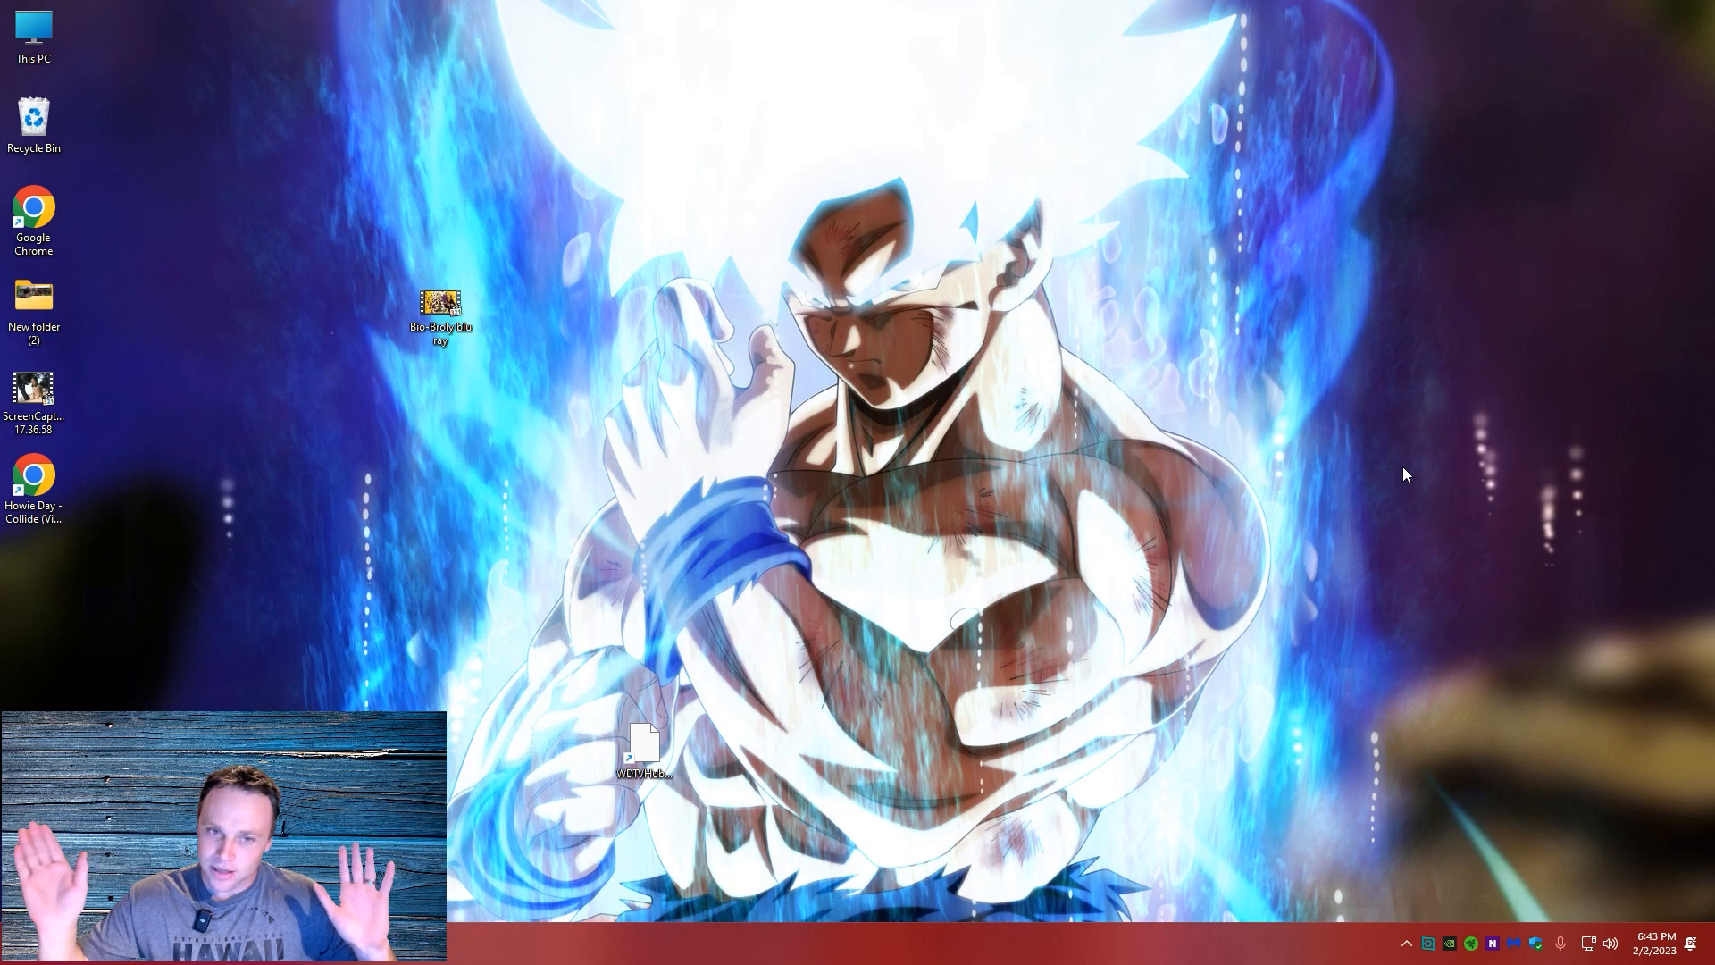
right_click(444, 300)
left_click(493, 495)
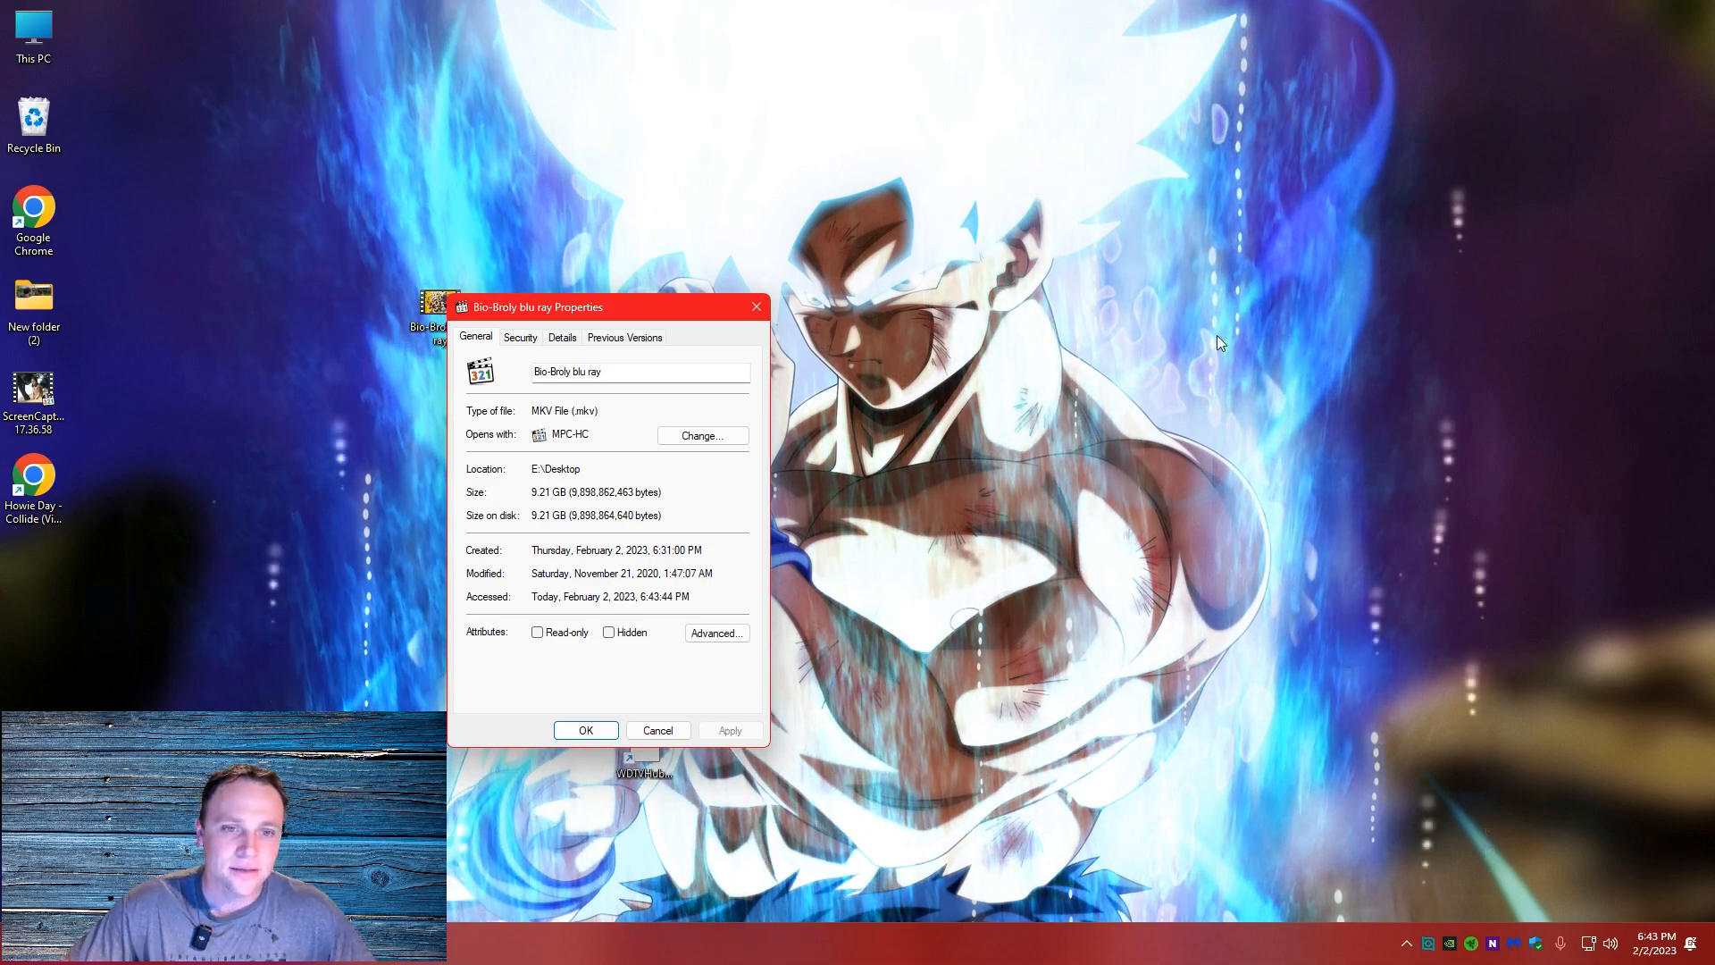
left_click(757, 306)
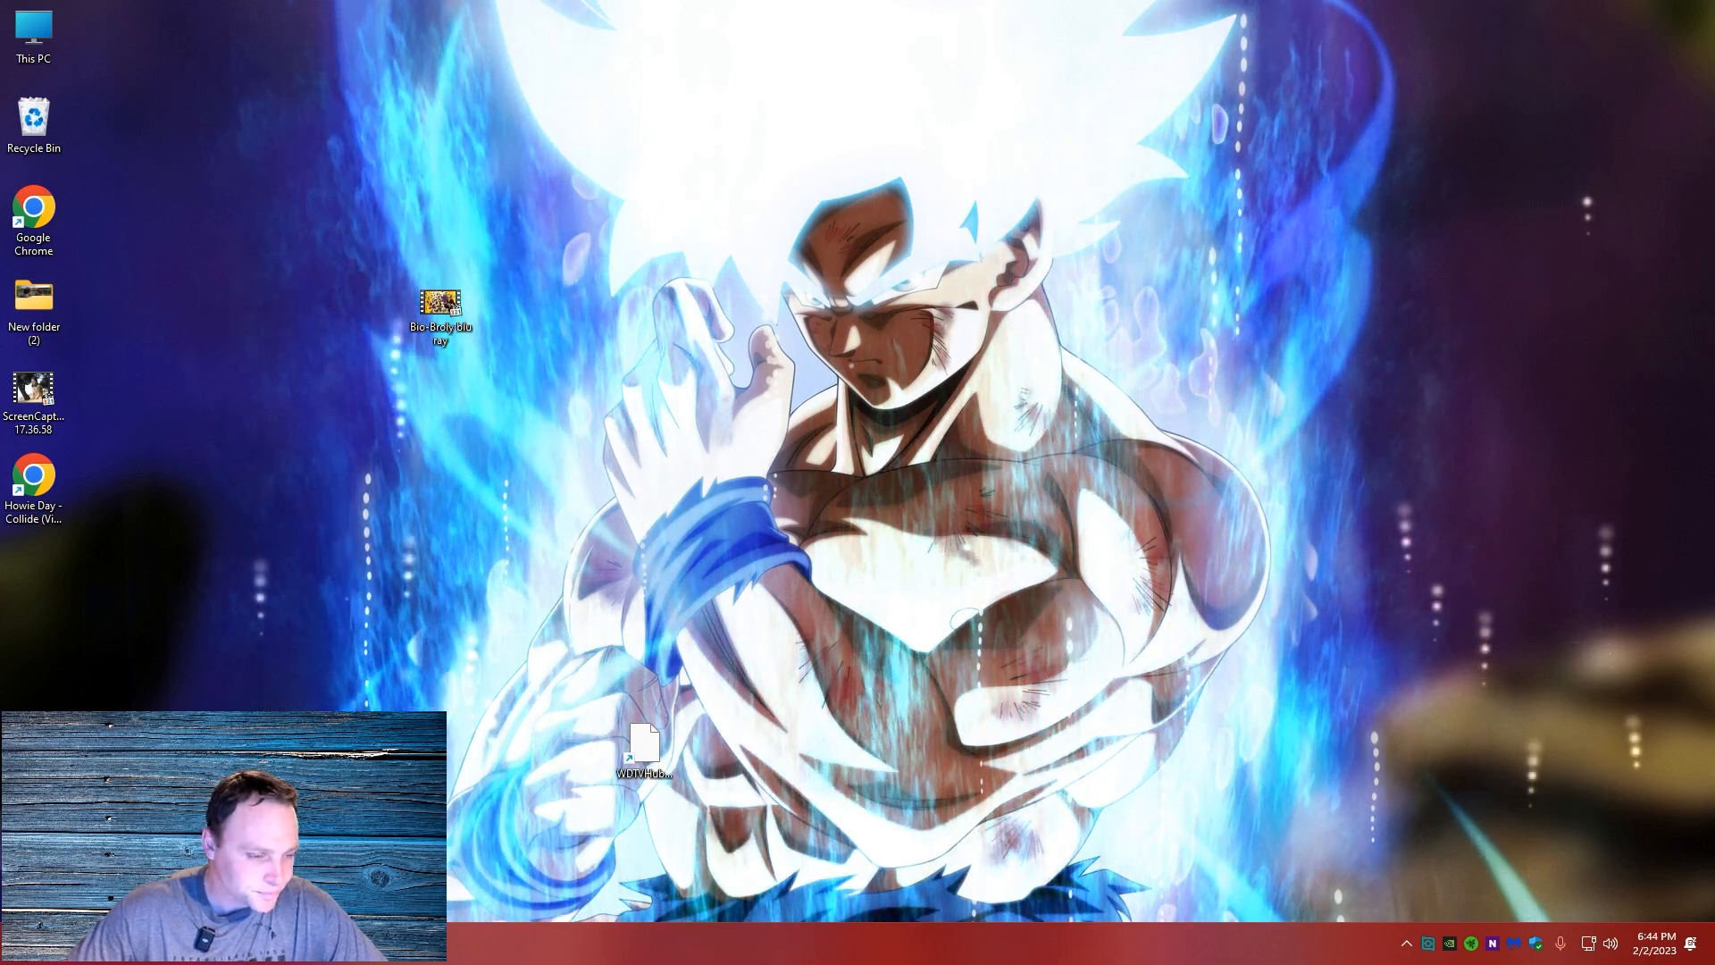
Bring the WDTVHubGen2-1.1.0.0 folder into open desktop space and launch WDTV Live Hub Autogenerator, continuing past its startup error
left_click_drag(171, 734, 254, 376)
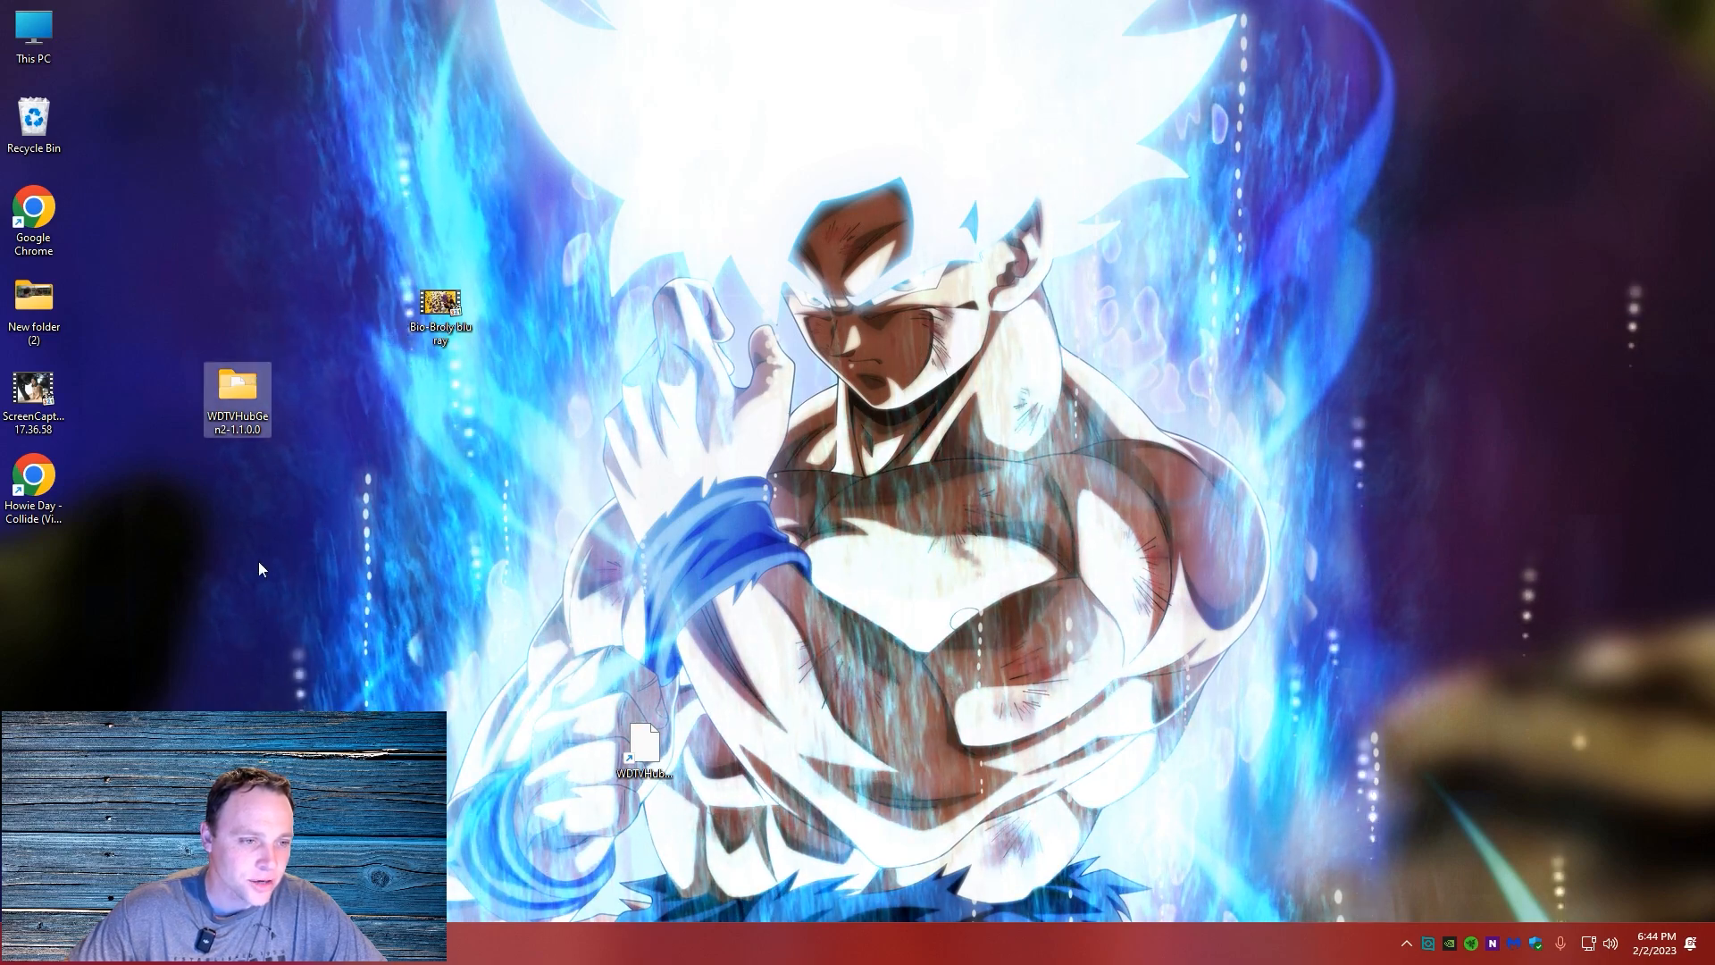
left_click(32, 958)
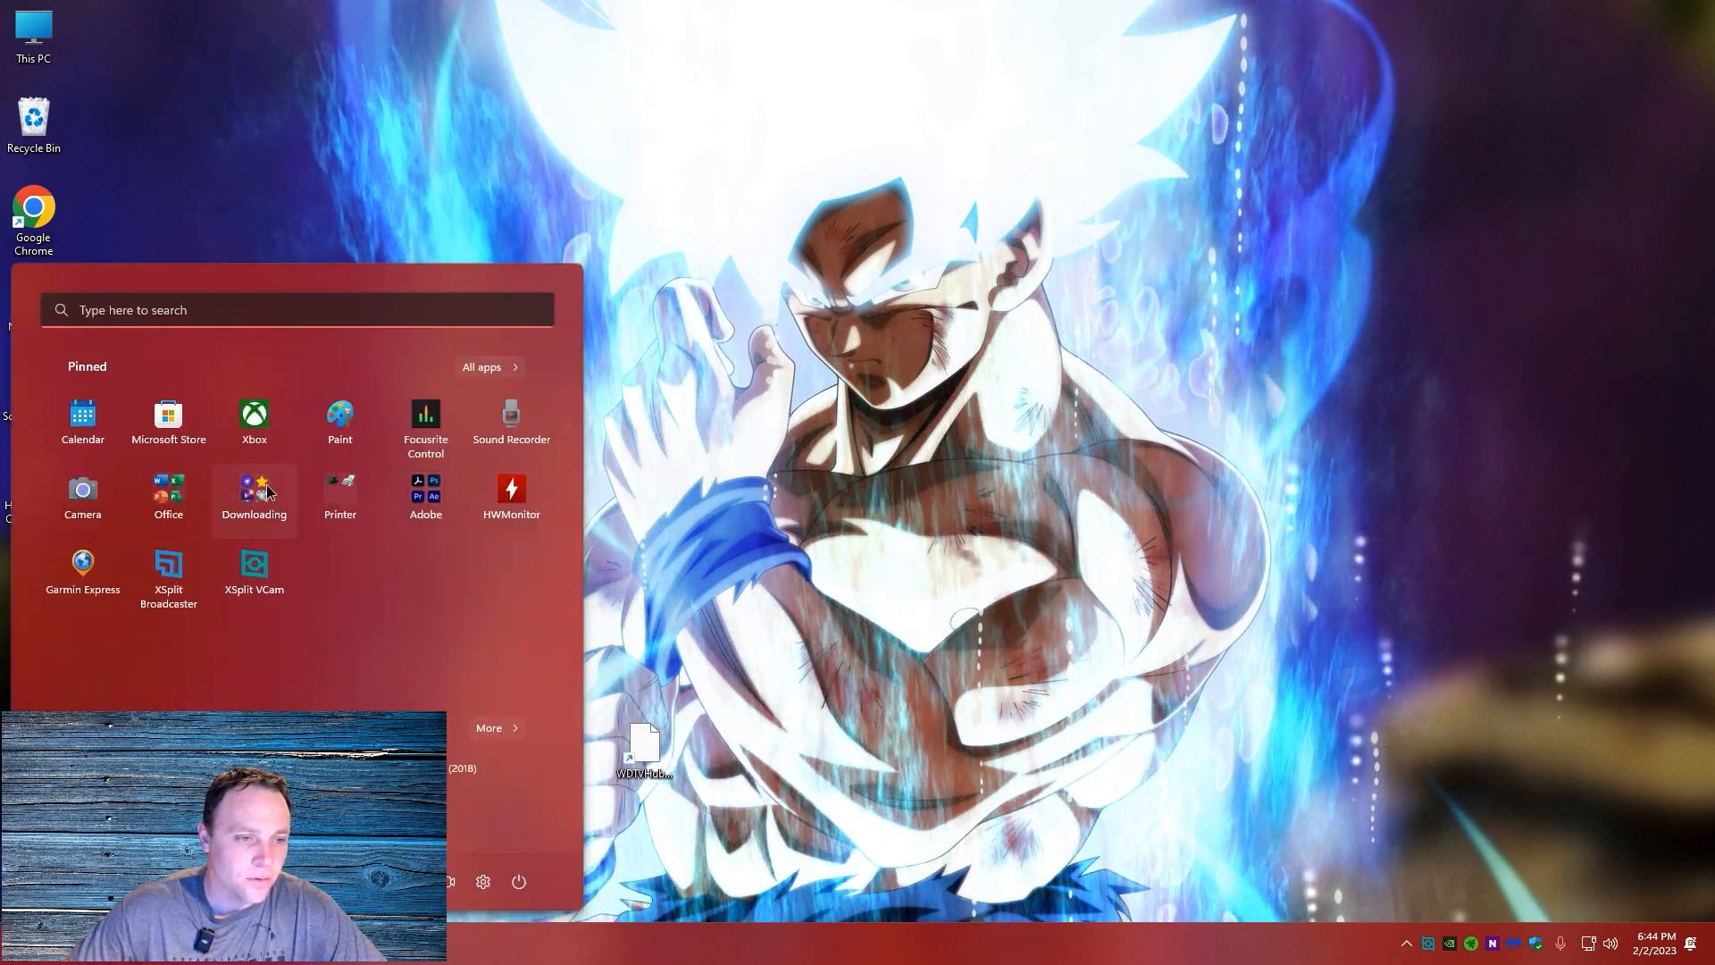
left_click(254, 489)
left_click(416, 547)
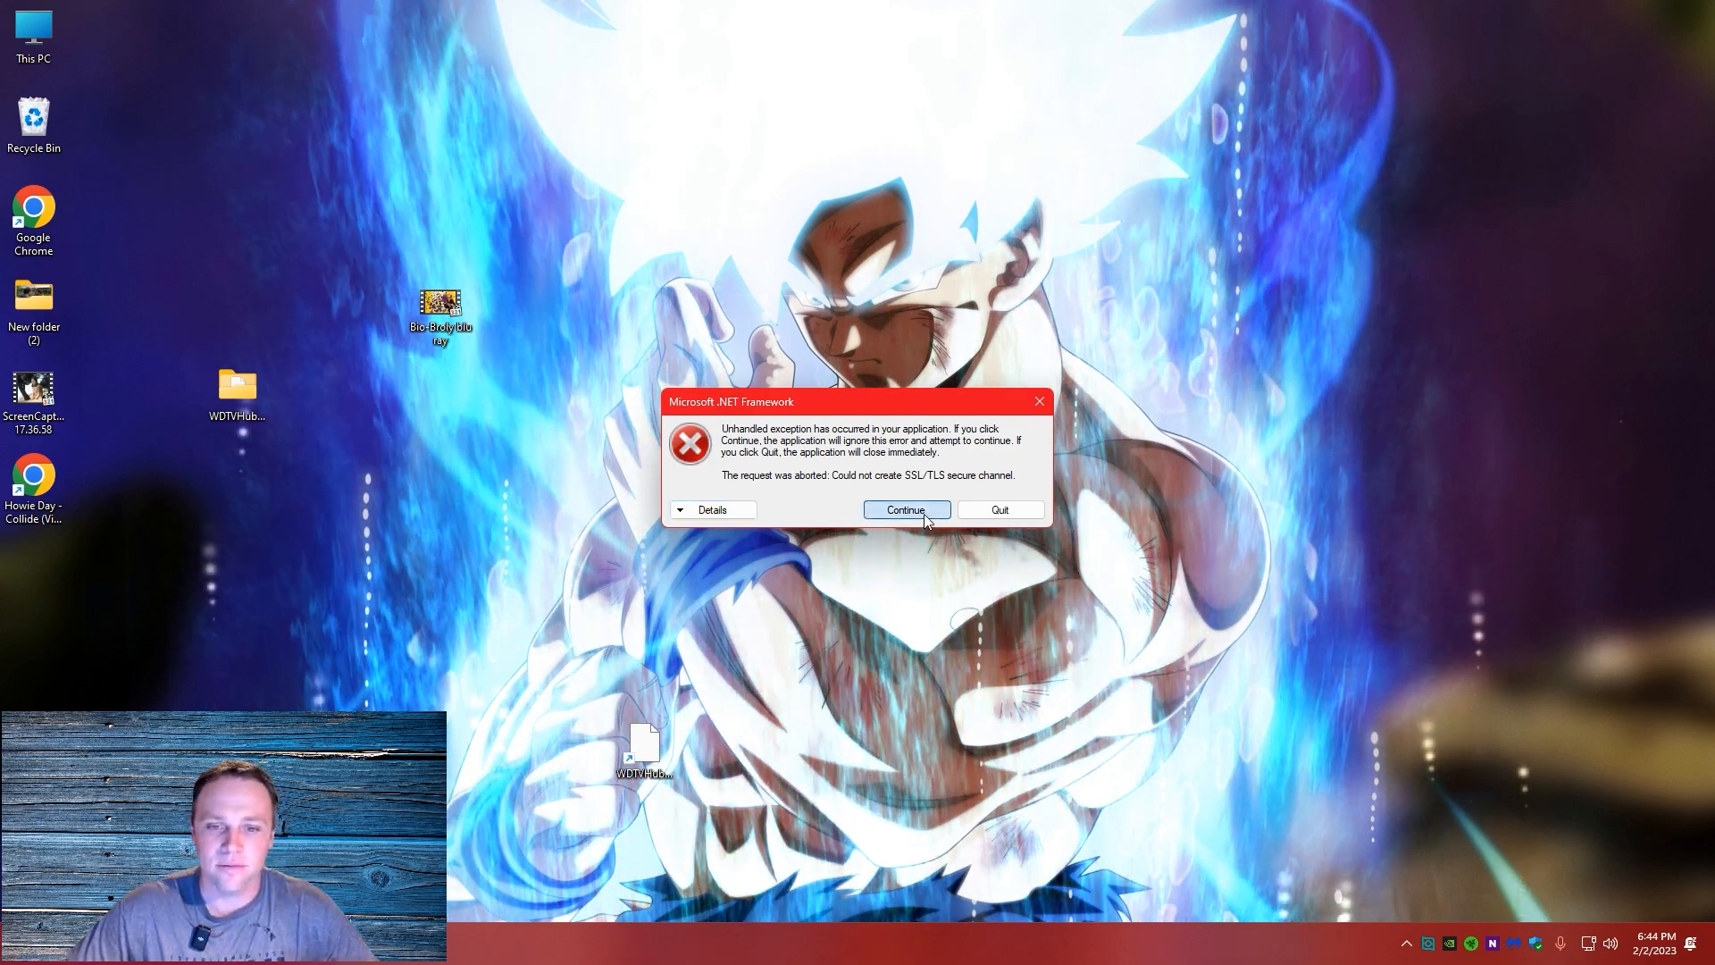
left_click(923, 511)
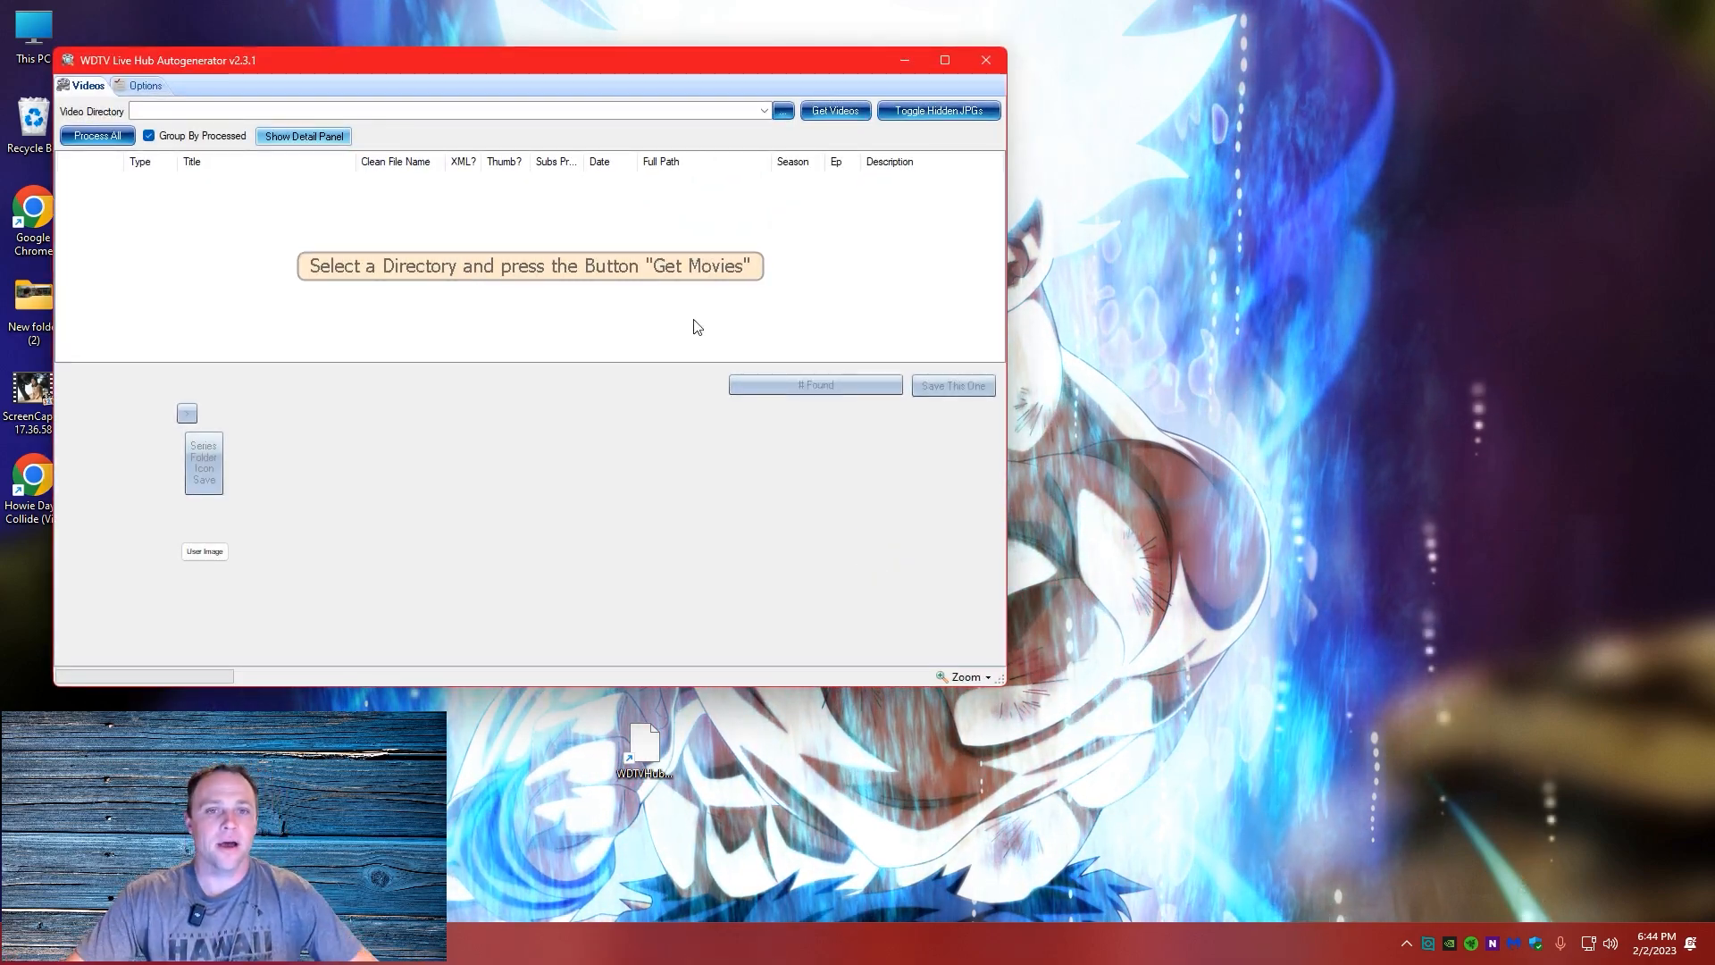
Reposition the generator window and set the video directory to the Desktop
left_click_drag(331, 71, 814, 149)
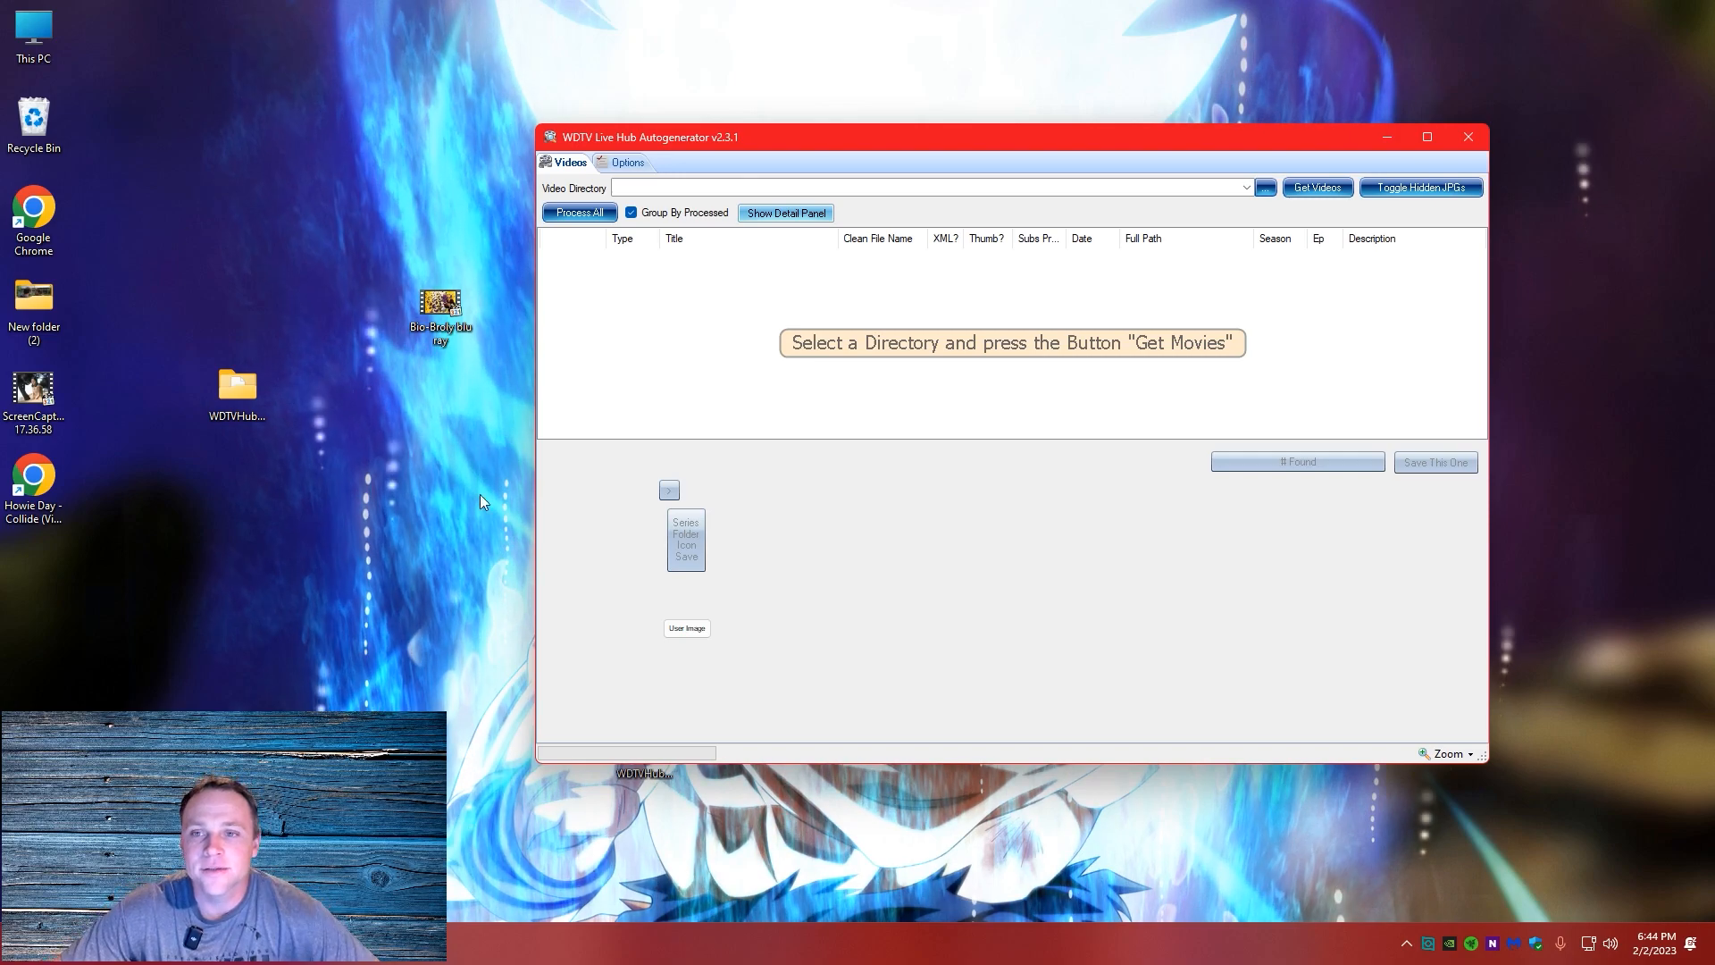
left_click(1265, 188)
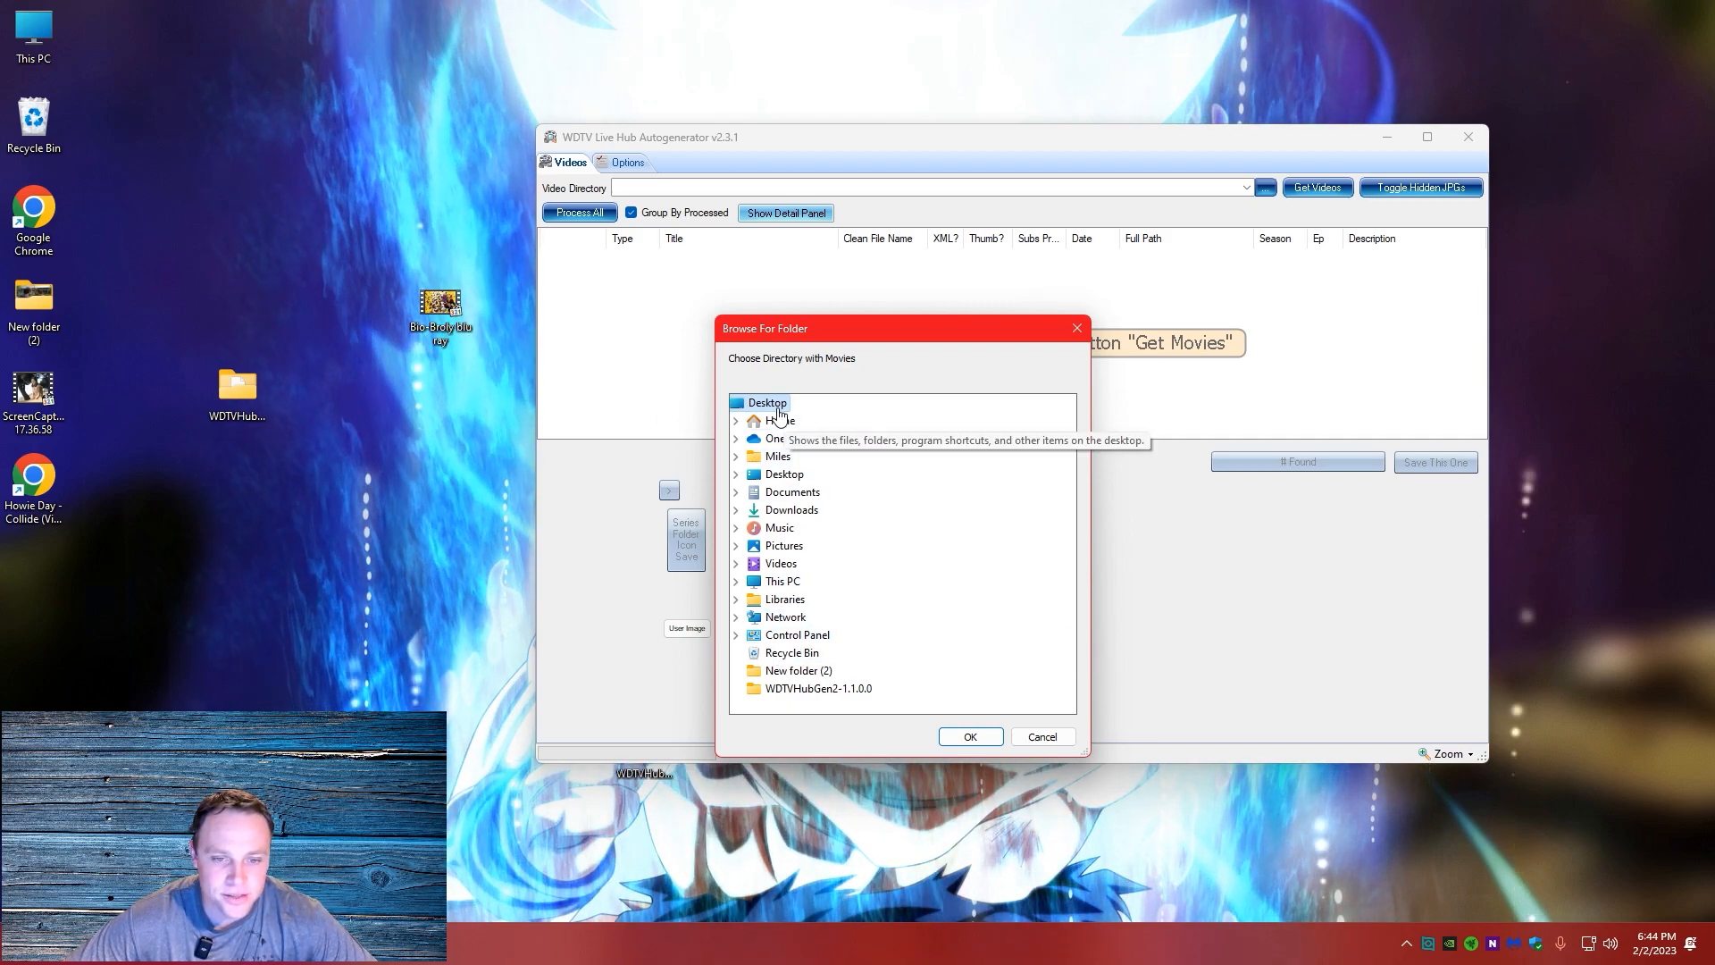
left_click(969, 735)
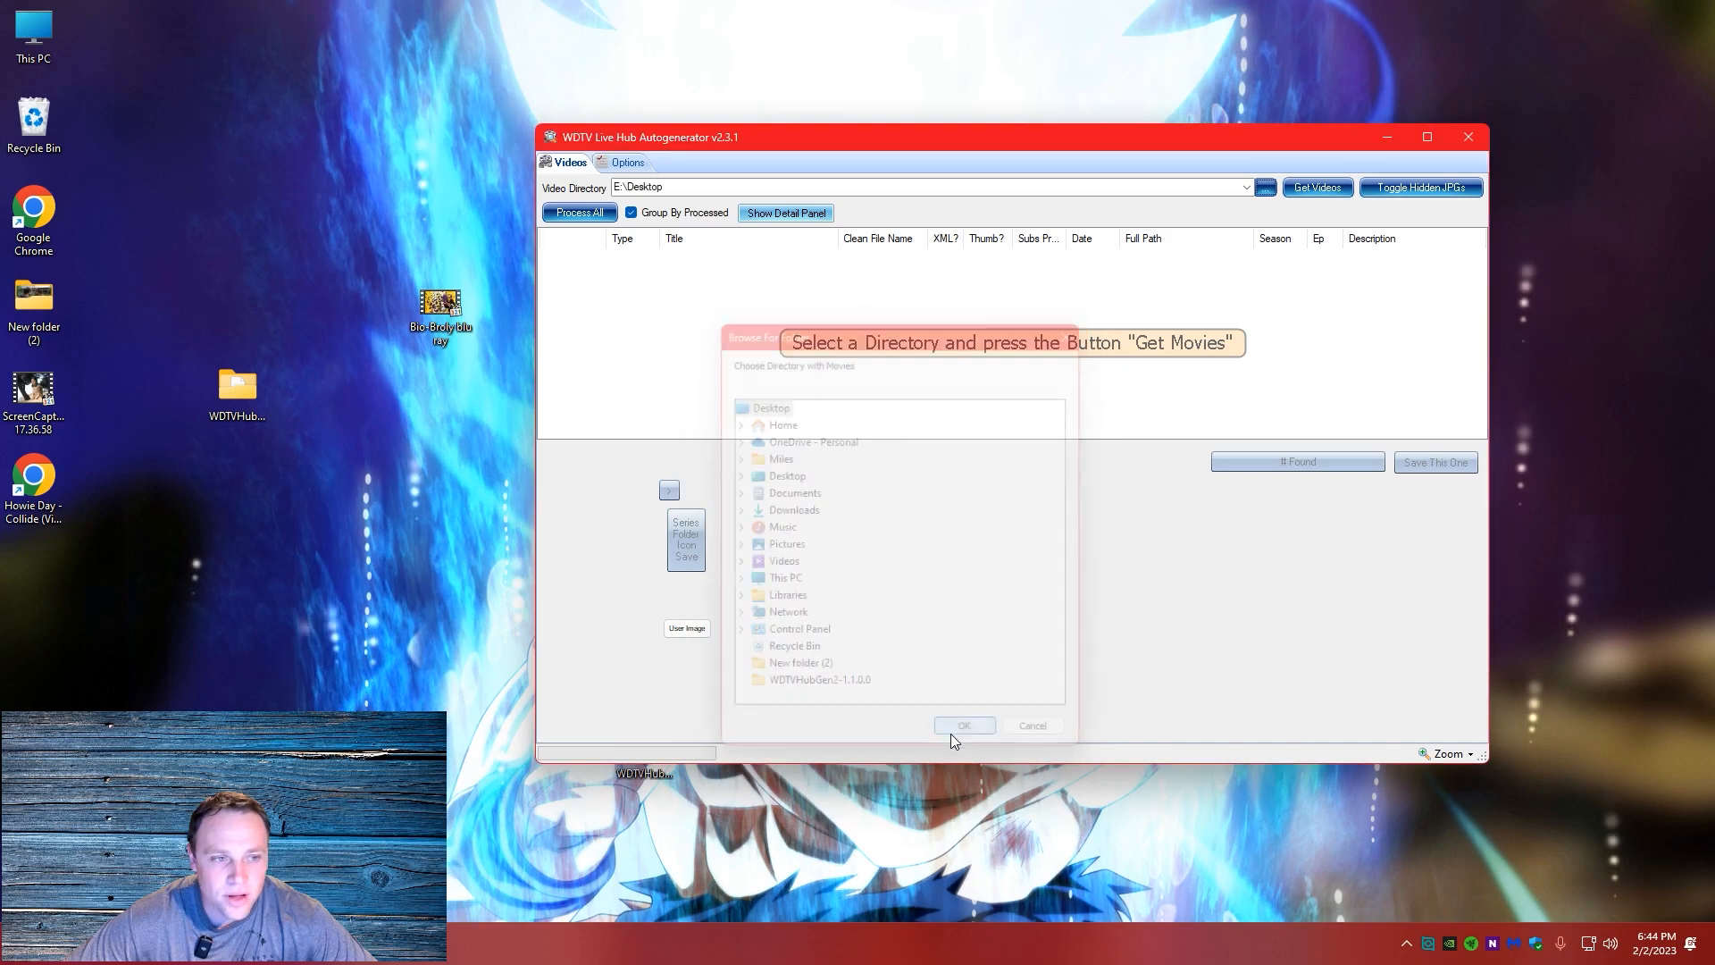
Create a desktop folder named db and move the Bio-Broly blu ray video into it
right_click(330, 167)
mouse_move(490, 298)
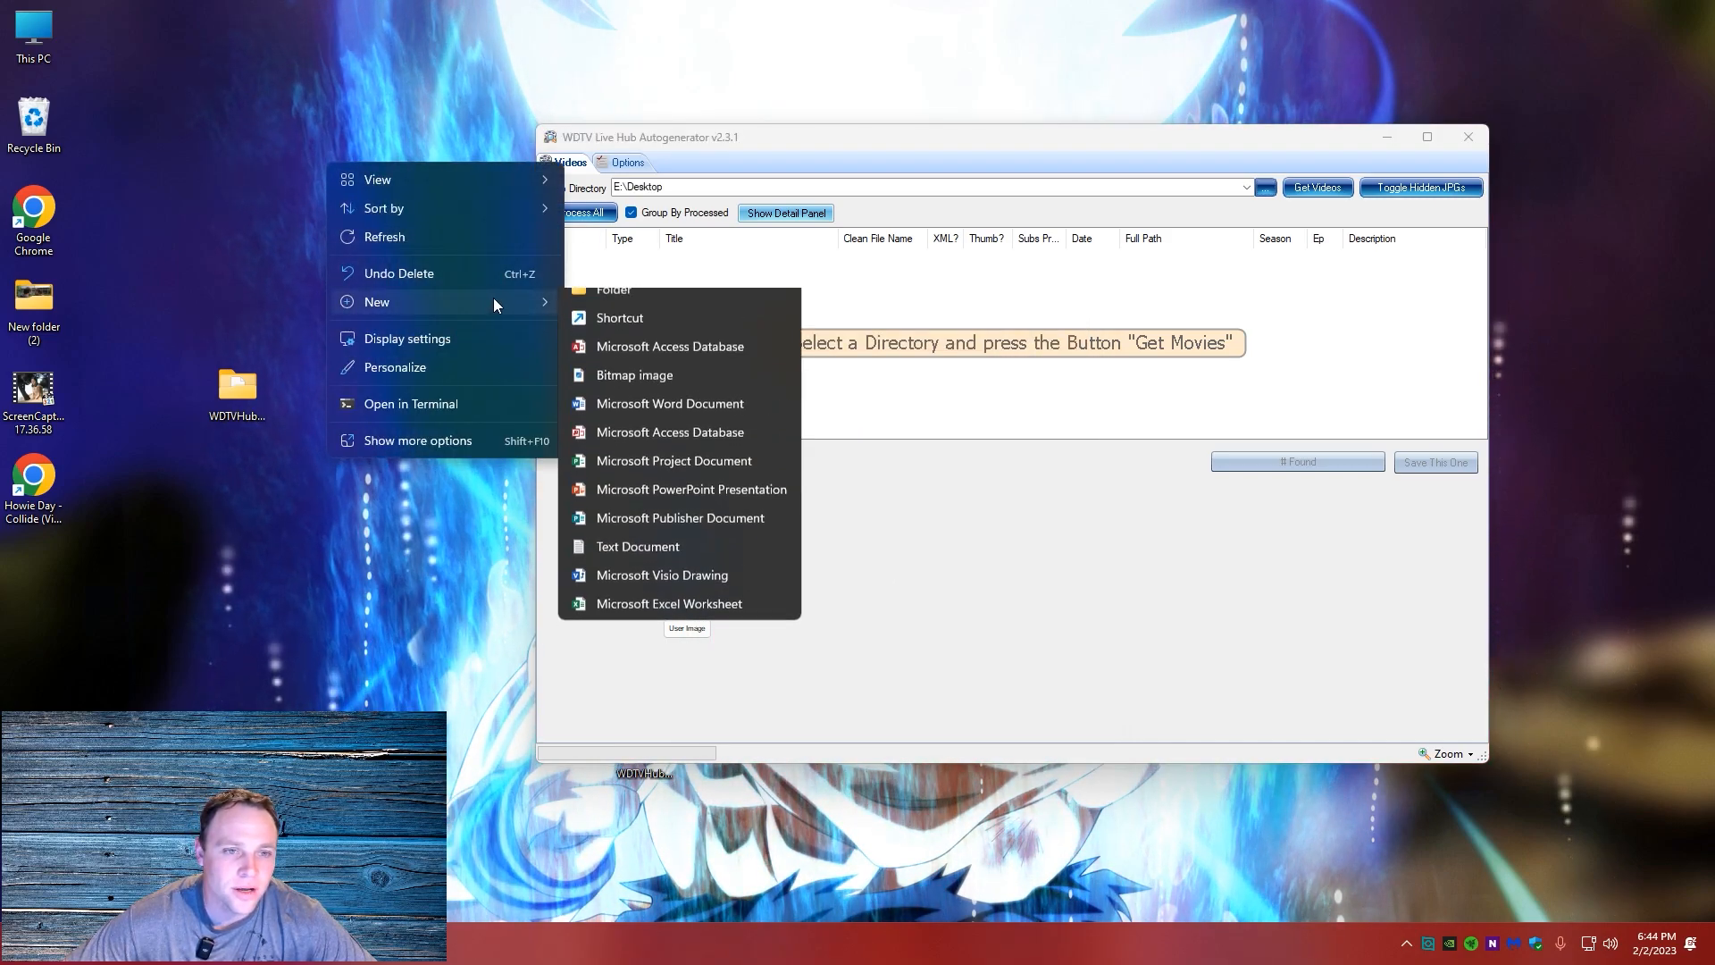
left_click(613, 304)
type("db")
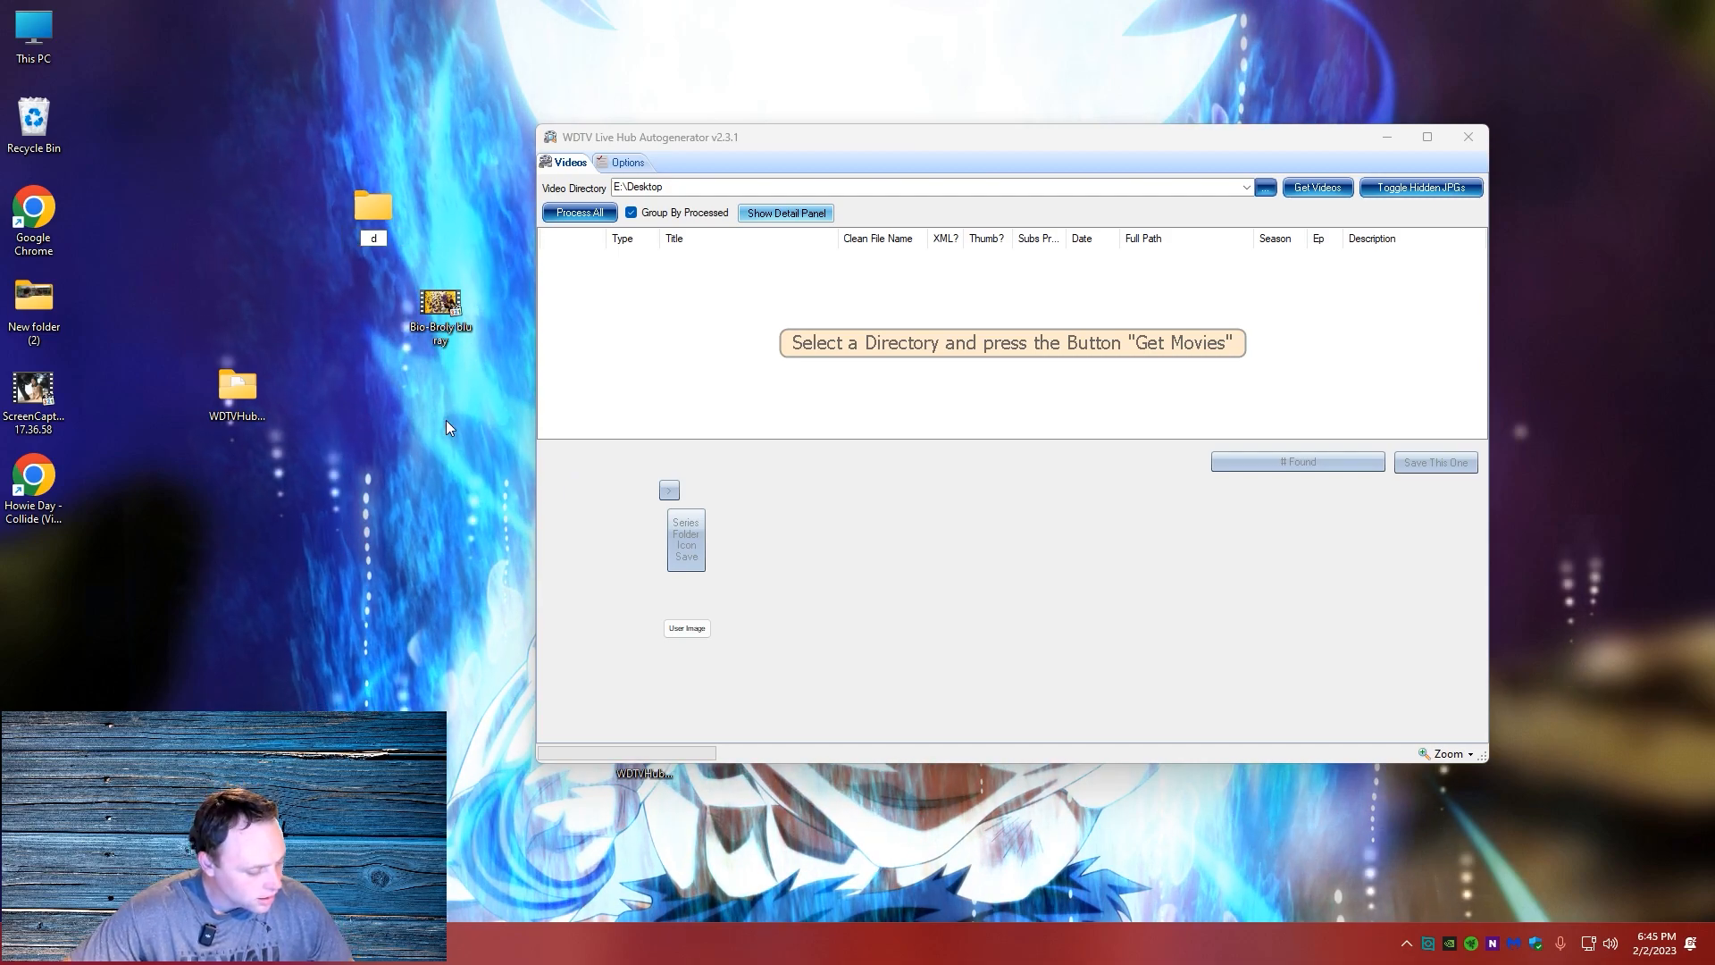
left_click(447, 131)
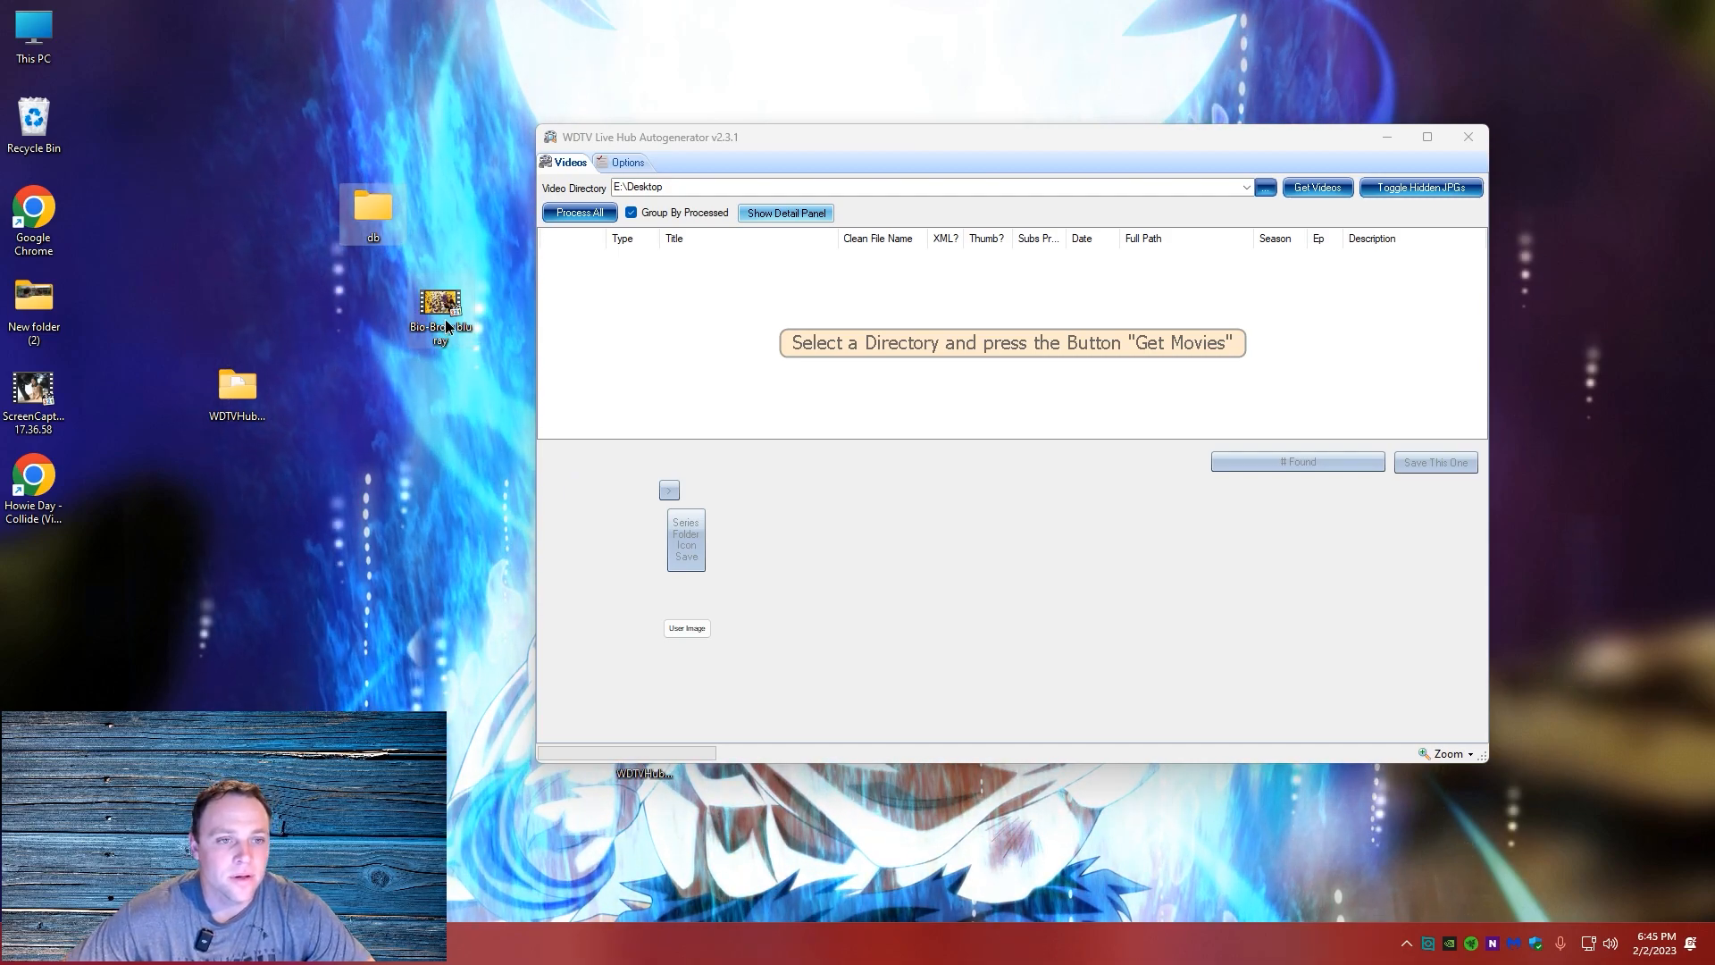
left_click_drag(444, 318, 359, 212)
left_click_drag(440, 304, 373, 215)
Set the video directory to the db folder on the desktop and load its videos
left_click(1265, 187)
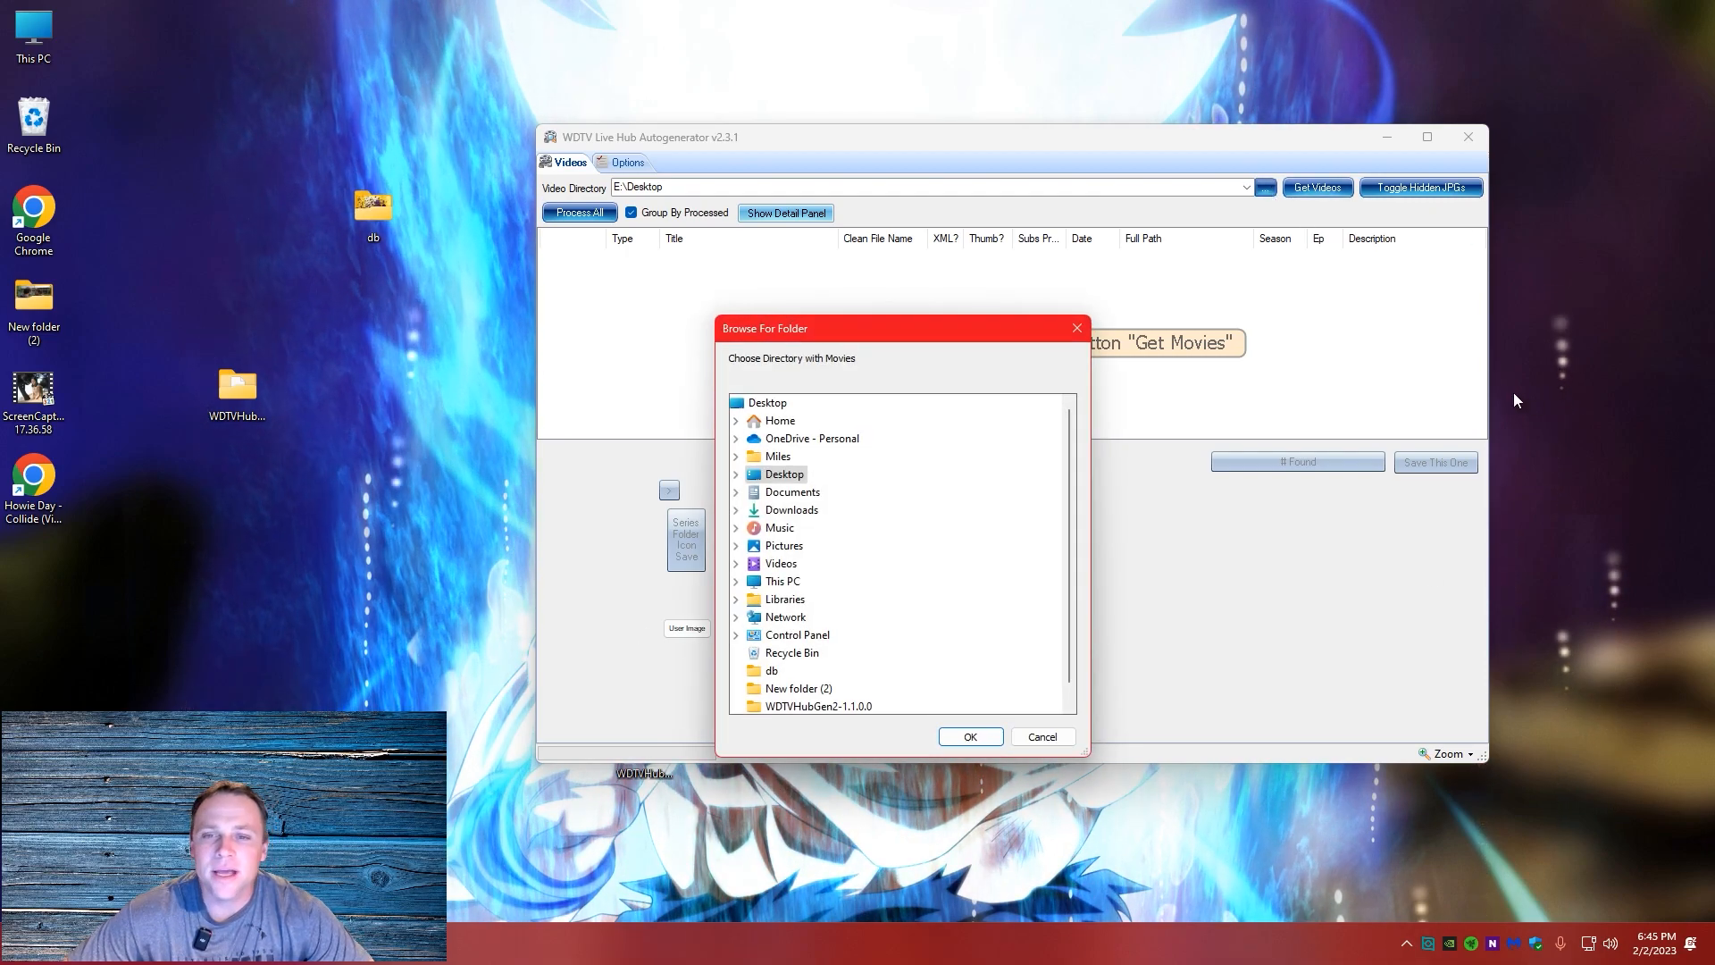
scroll(895, 516, "down", 1)
left_click(771, 653)
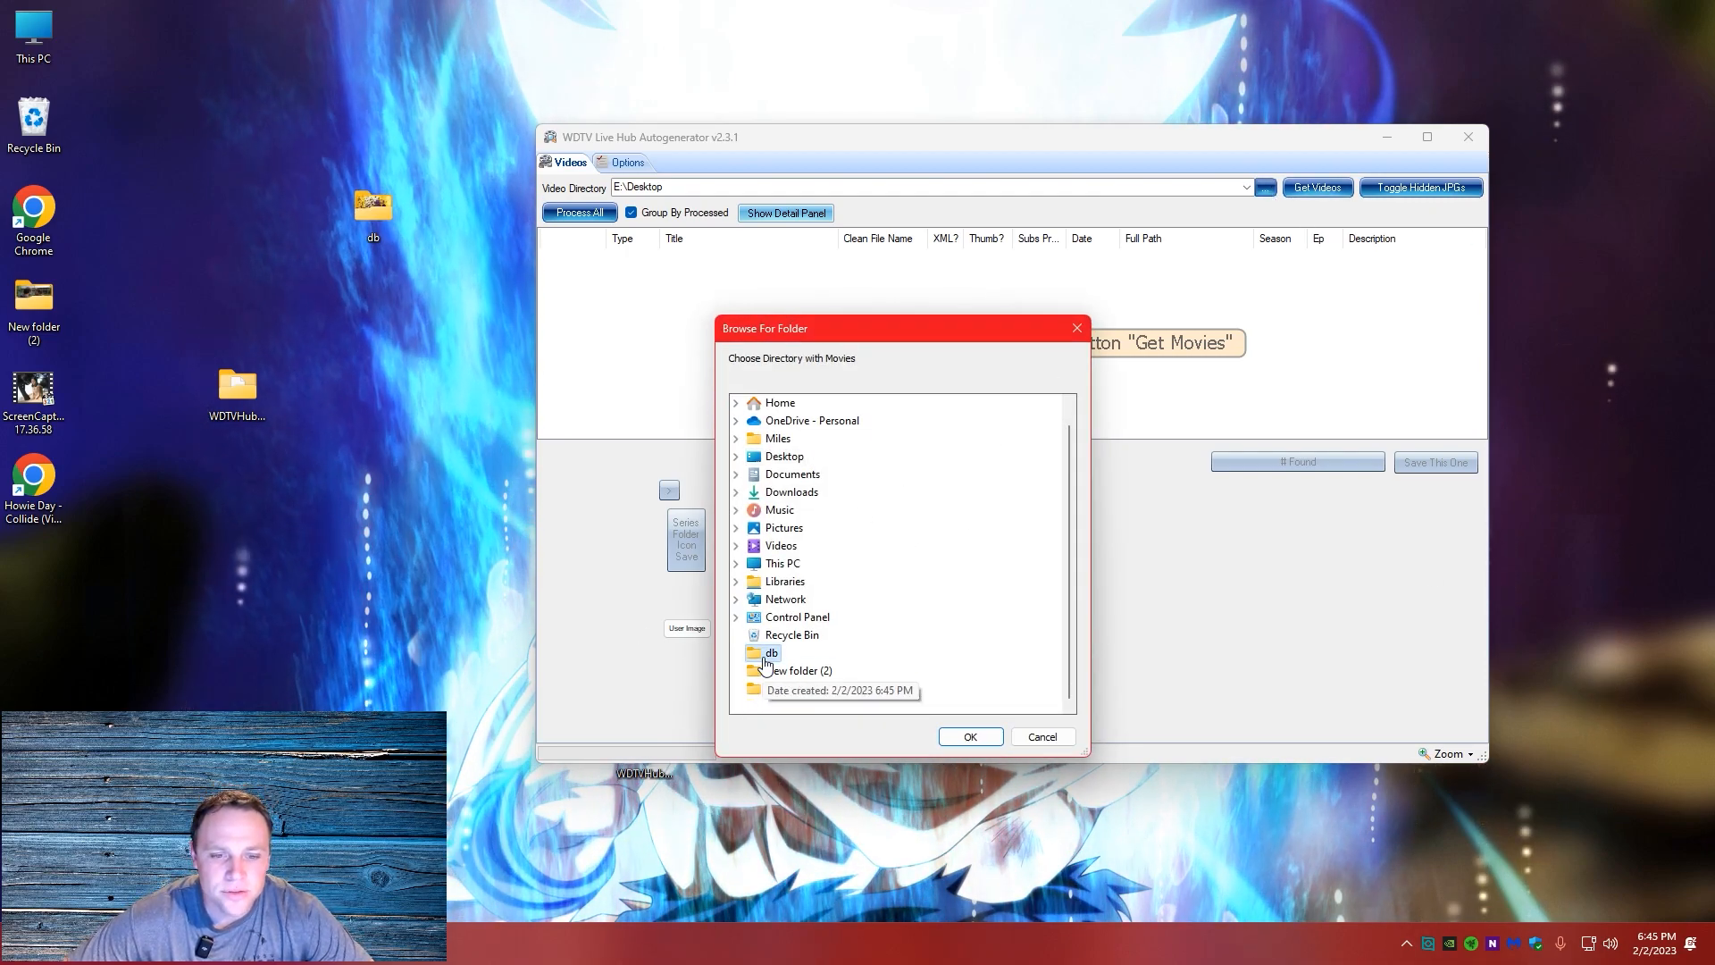
left_click(965, 737)
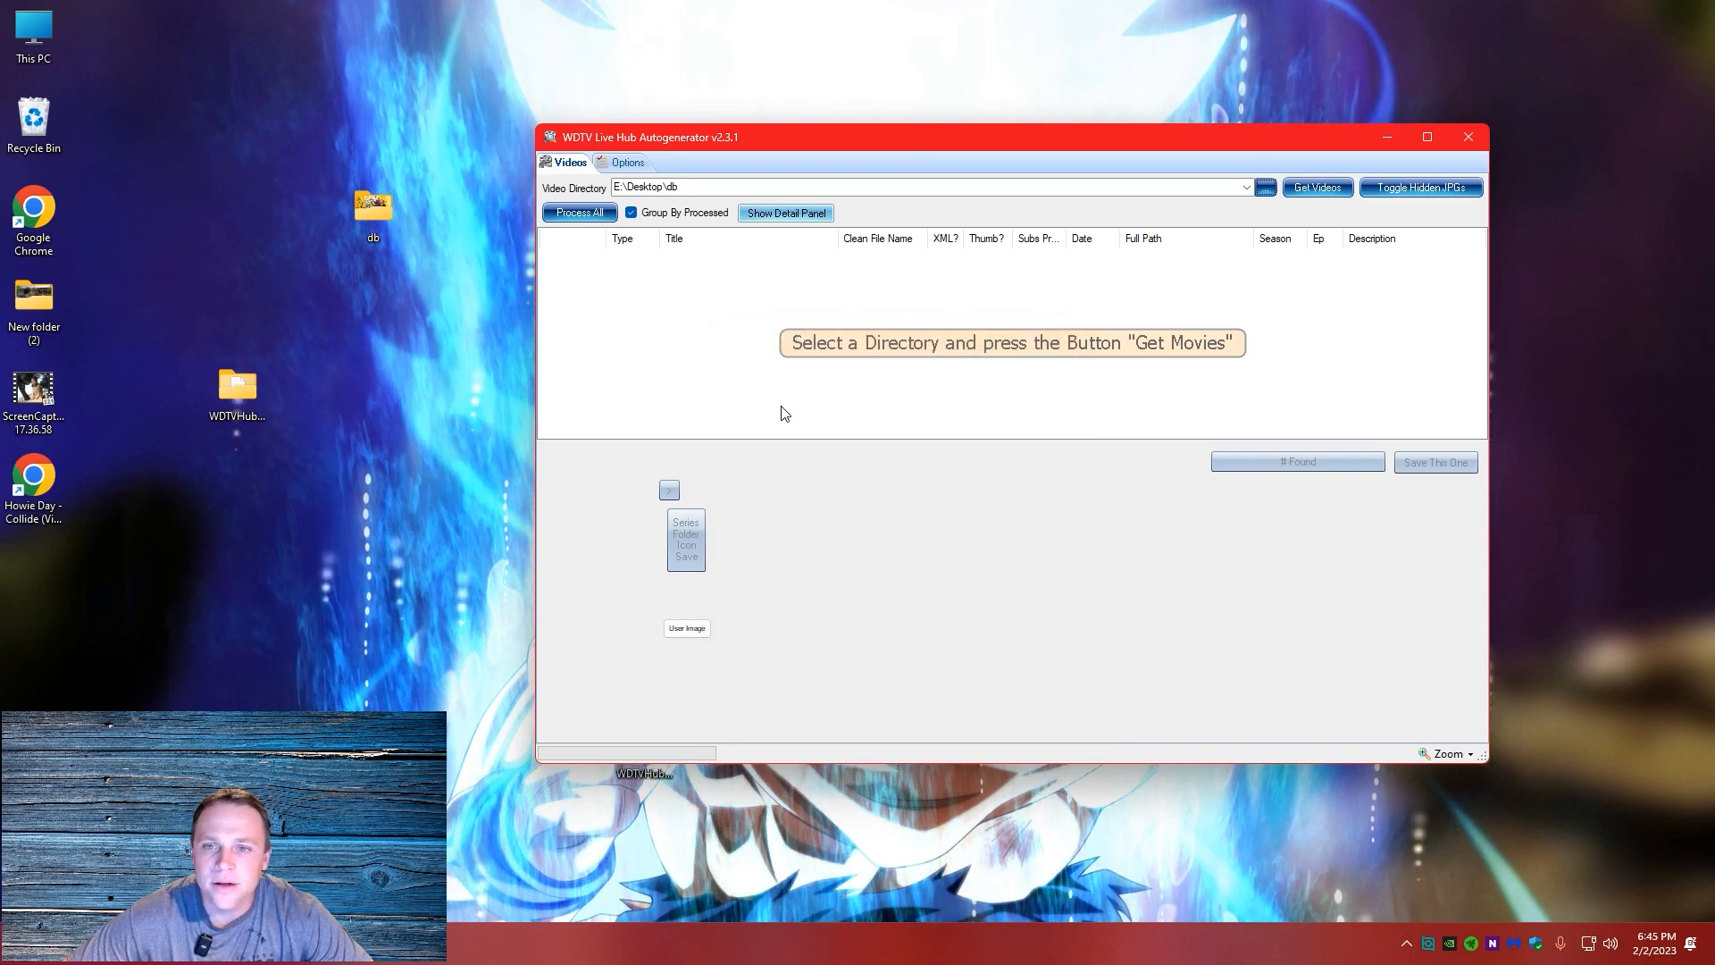
left_click(1309, 186)
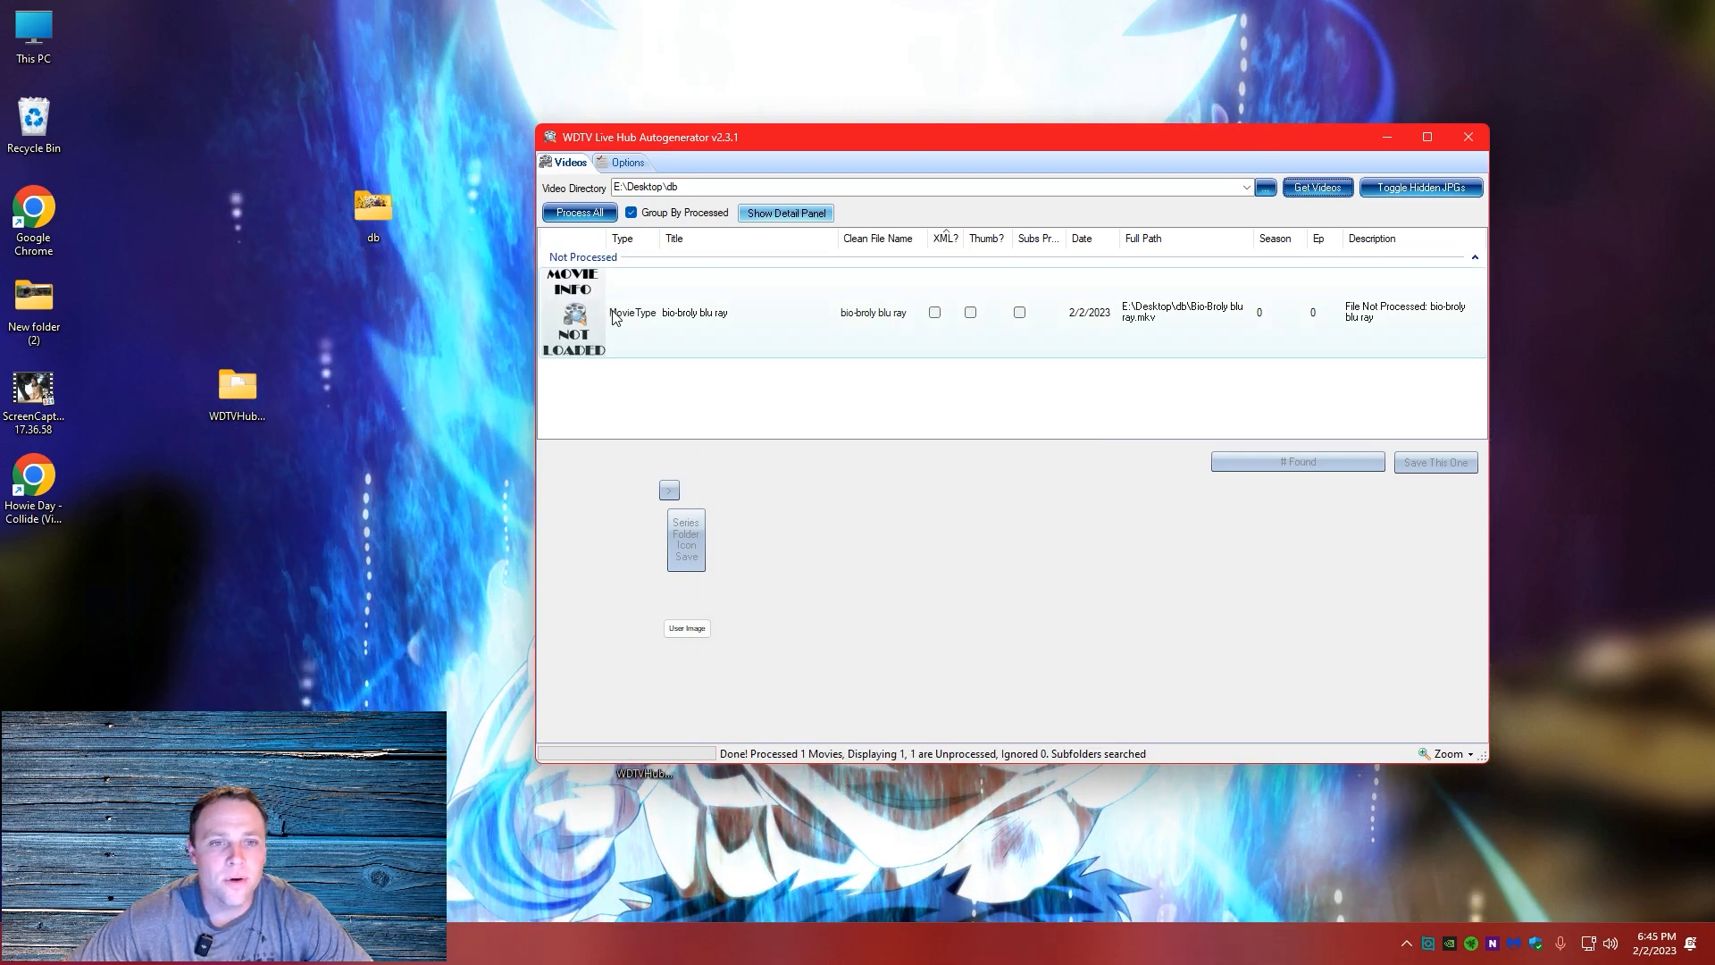
Look up the movie information for the bio-broly blu ray entry
right_click(860, 326)
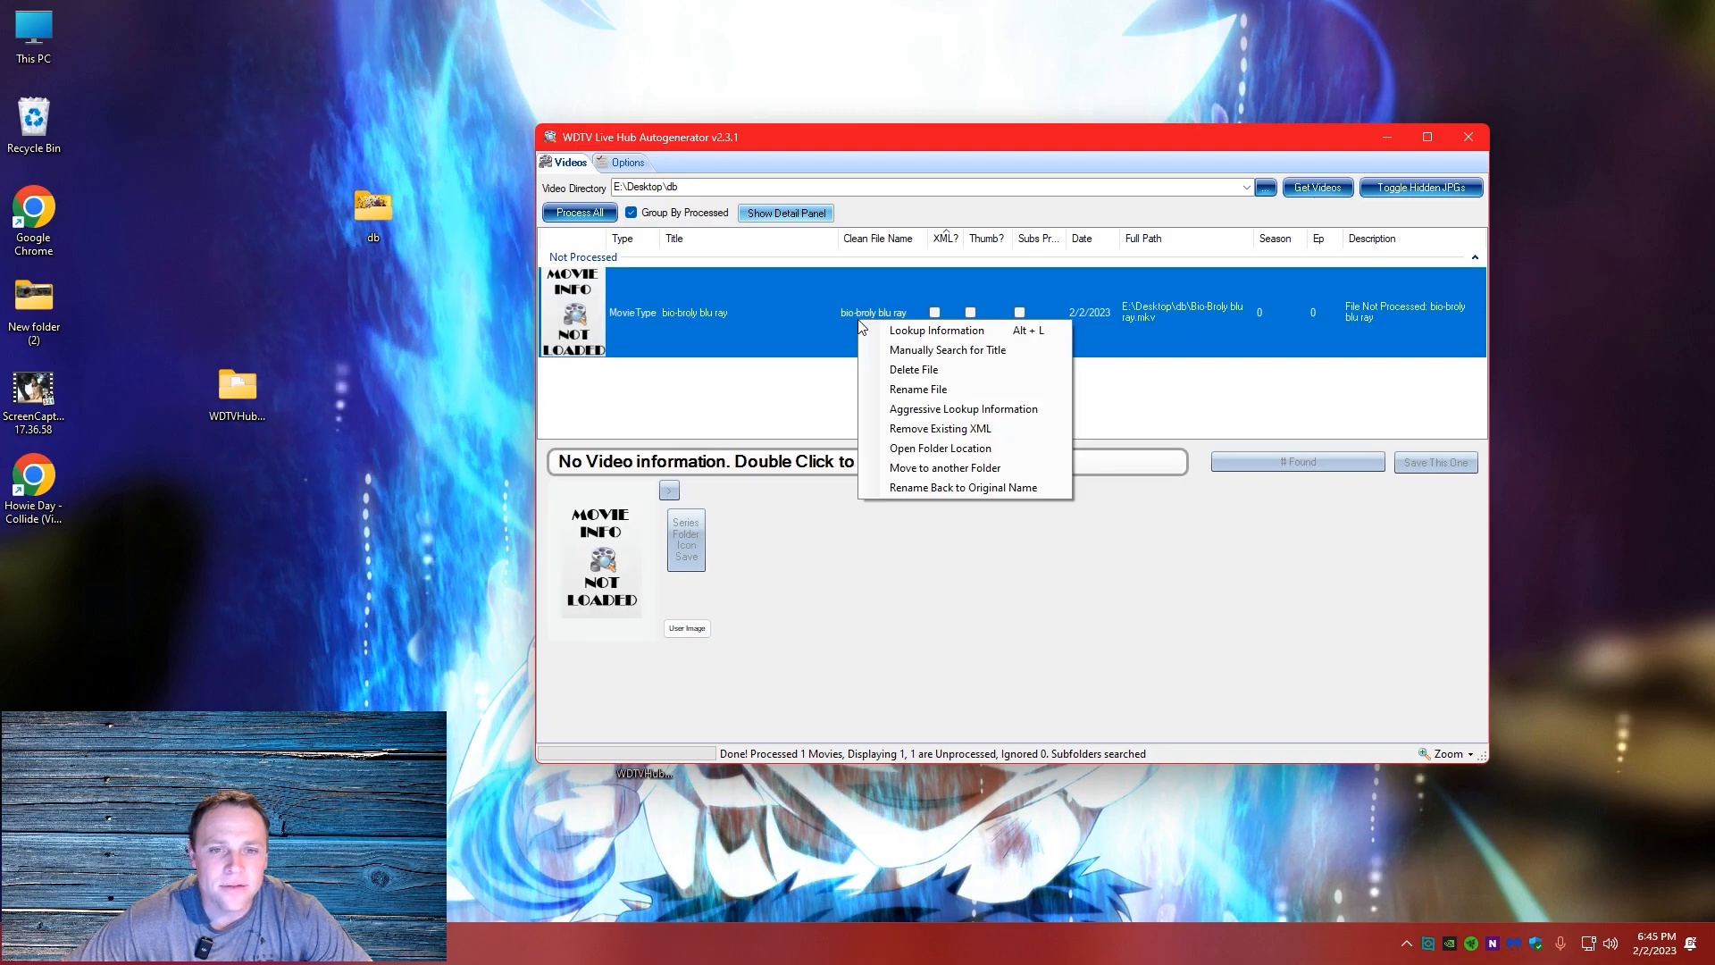
left_click(917, 335)
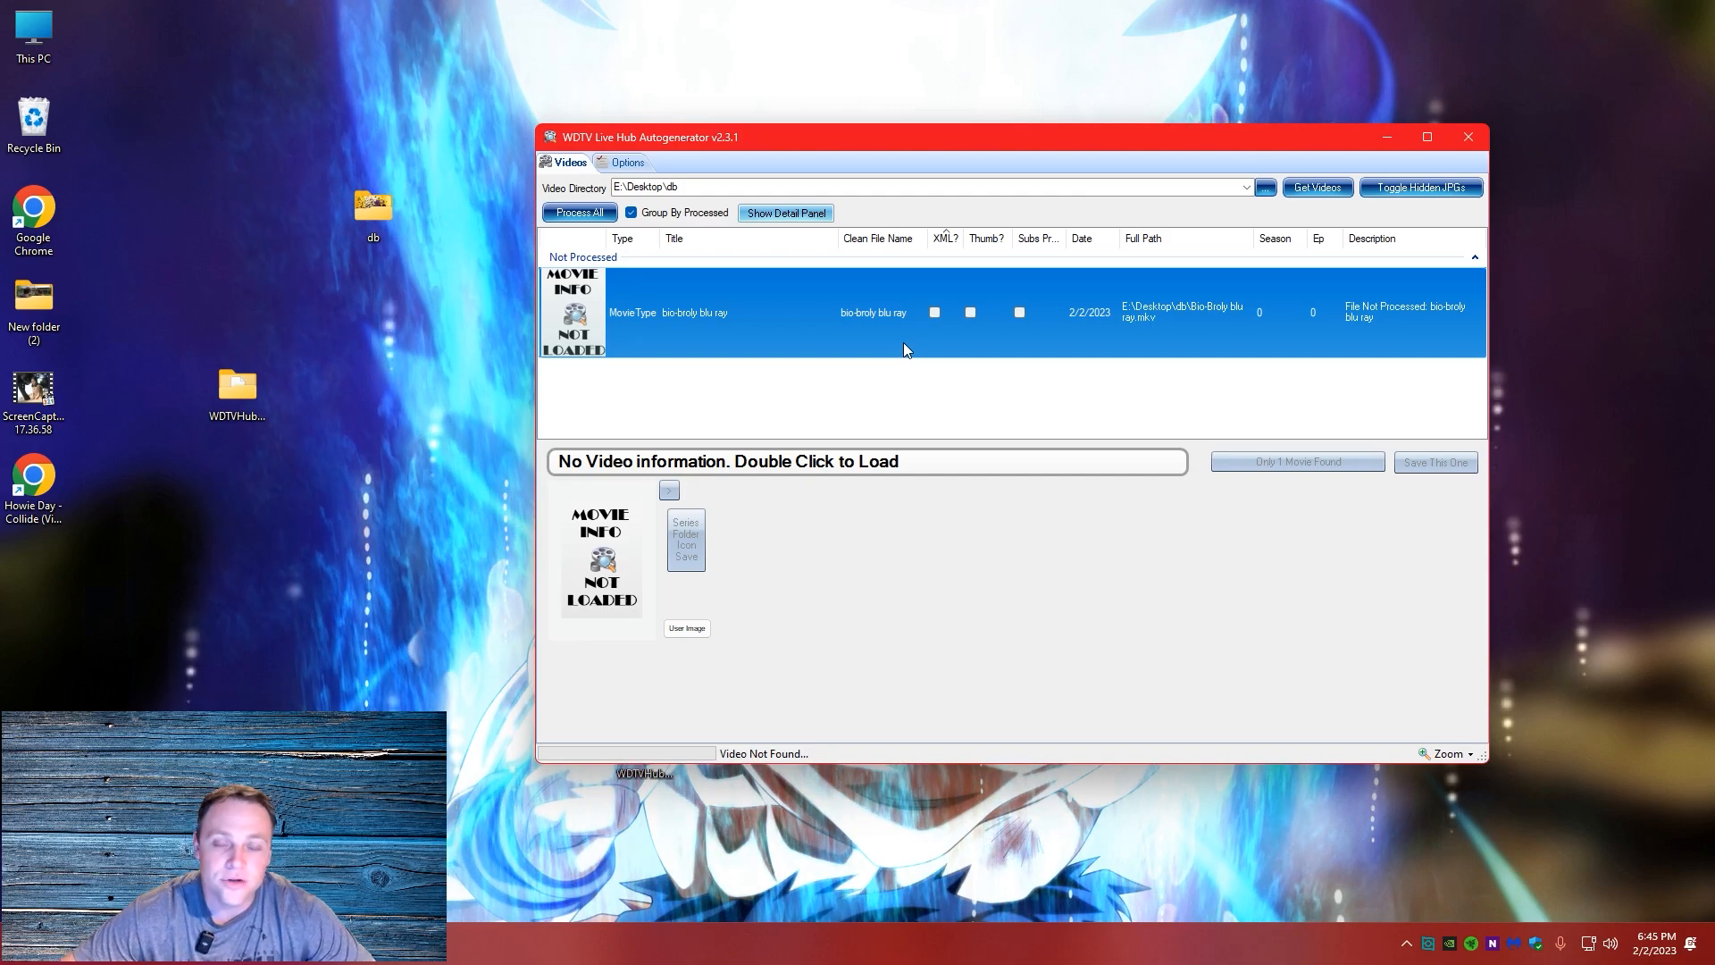
right_click(686, 314)
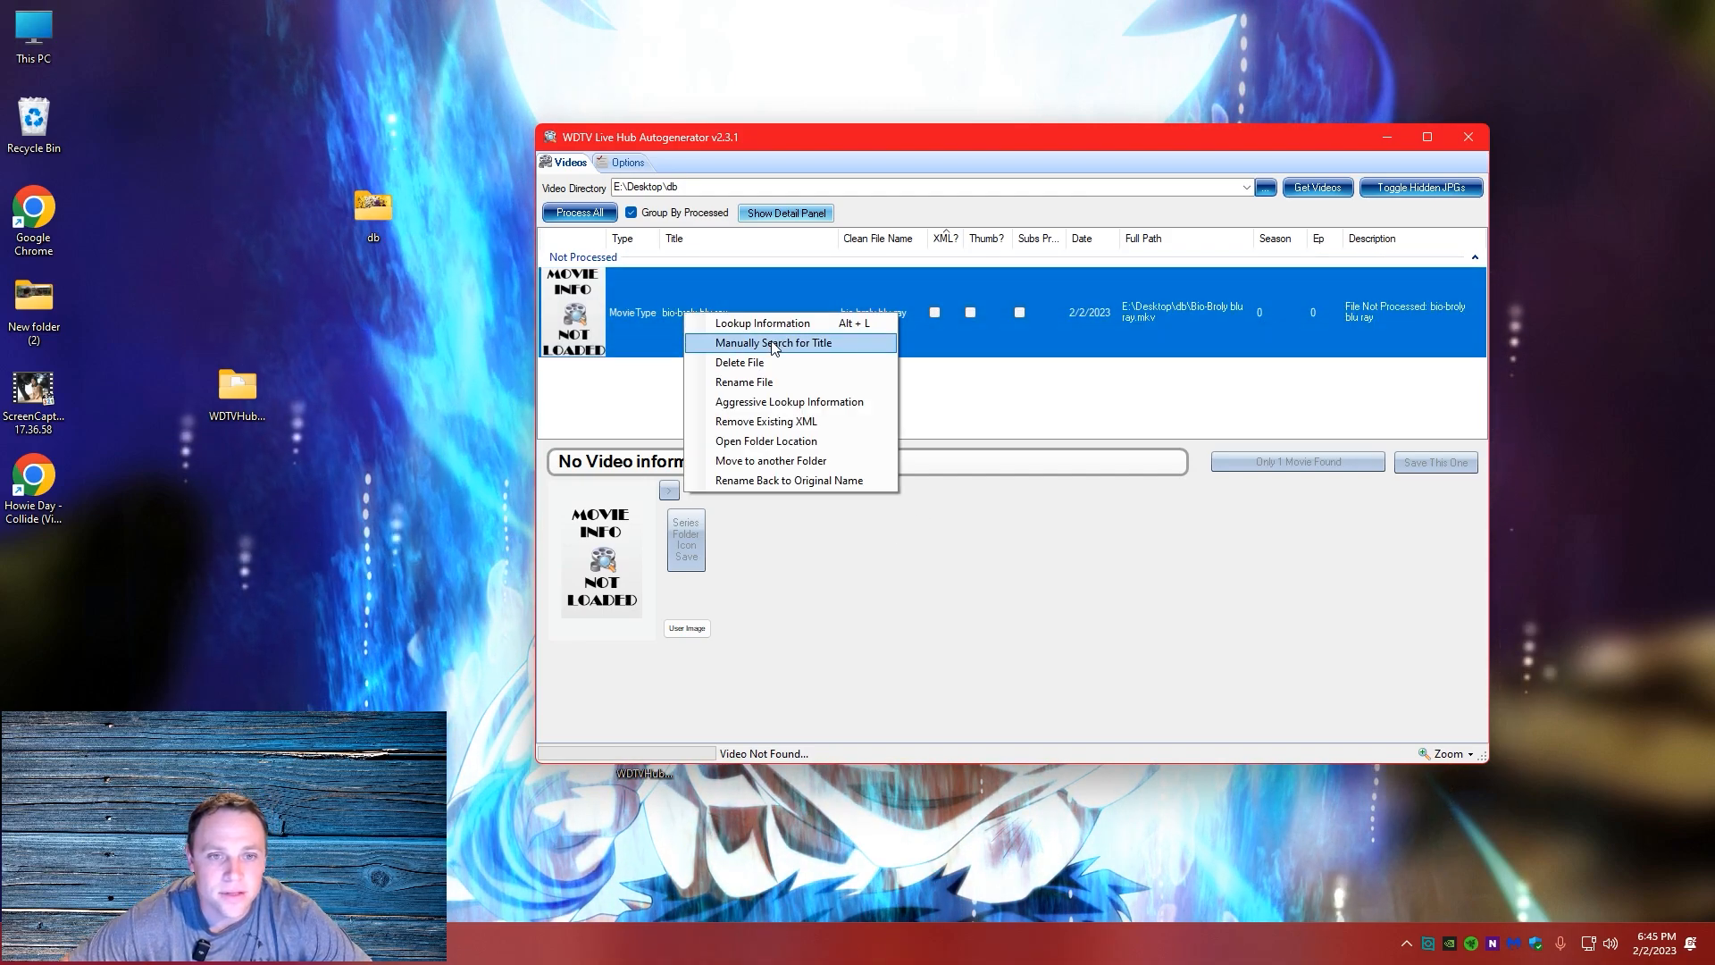
left_click(785, 334)
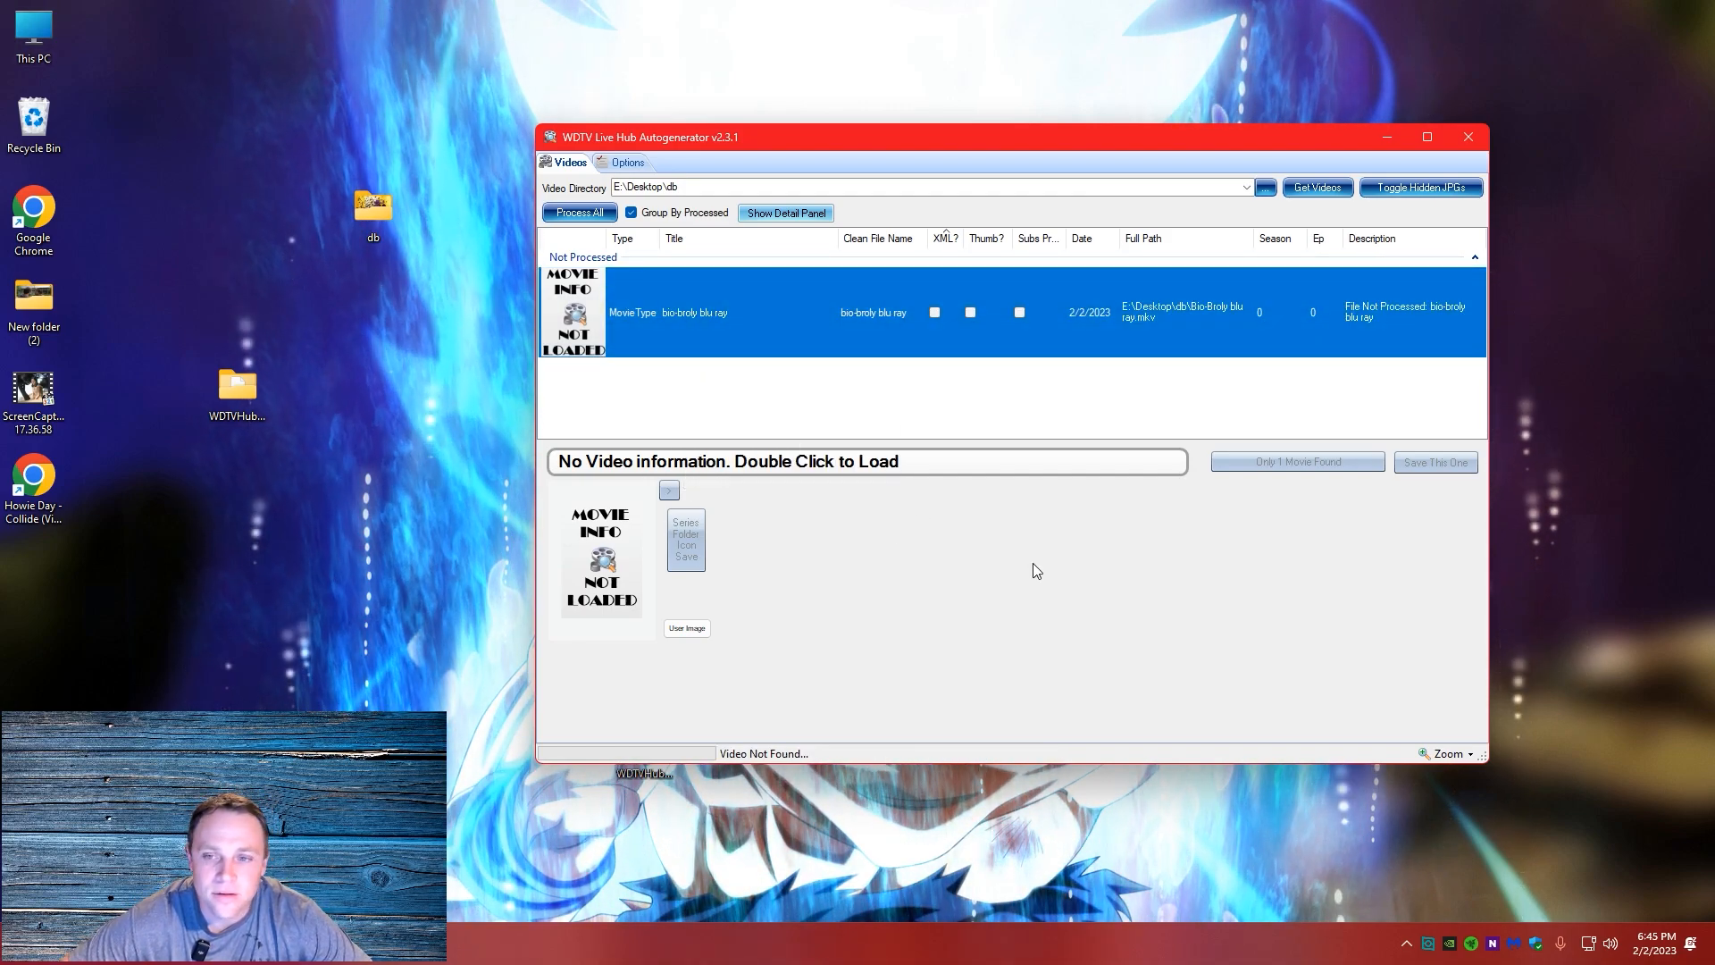
Manually search for the entry's title as a movie using the term bio-broly
left_click_drag(874, 138, 797, 84)
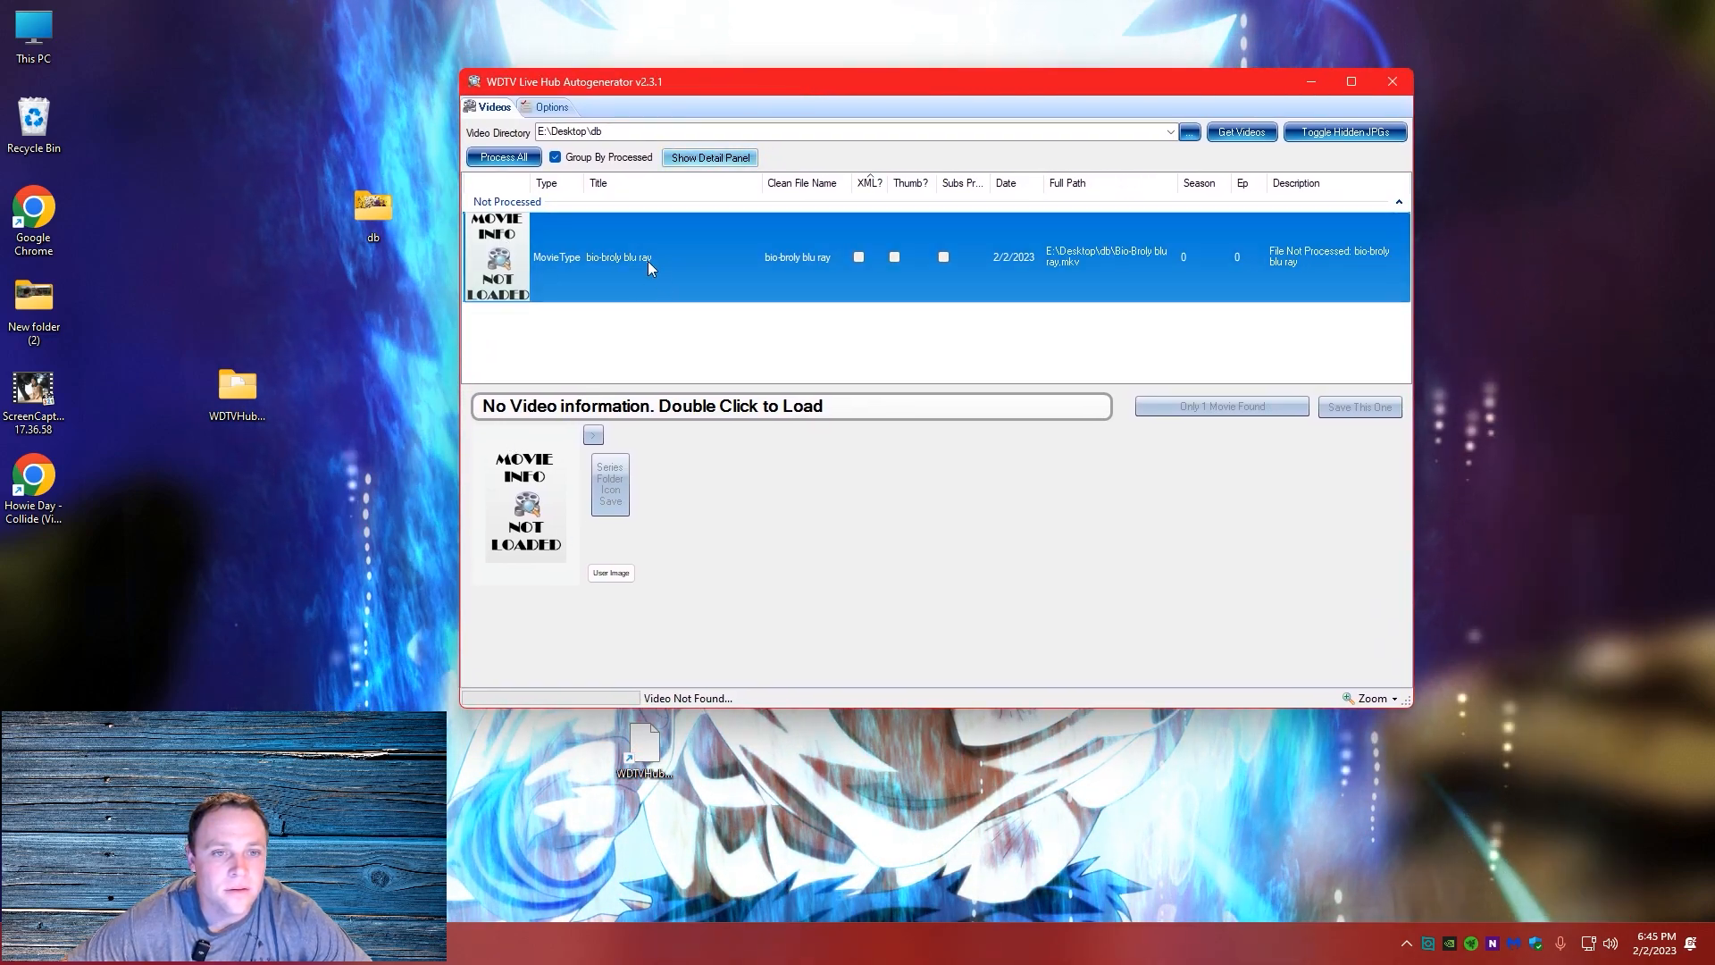
right_click(752, 259)
left_click(808, 303)
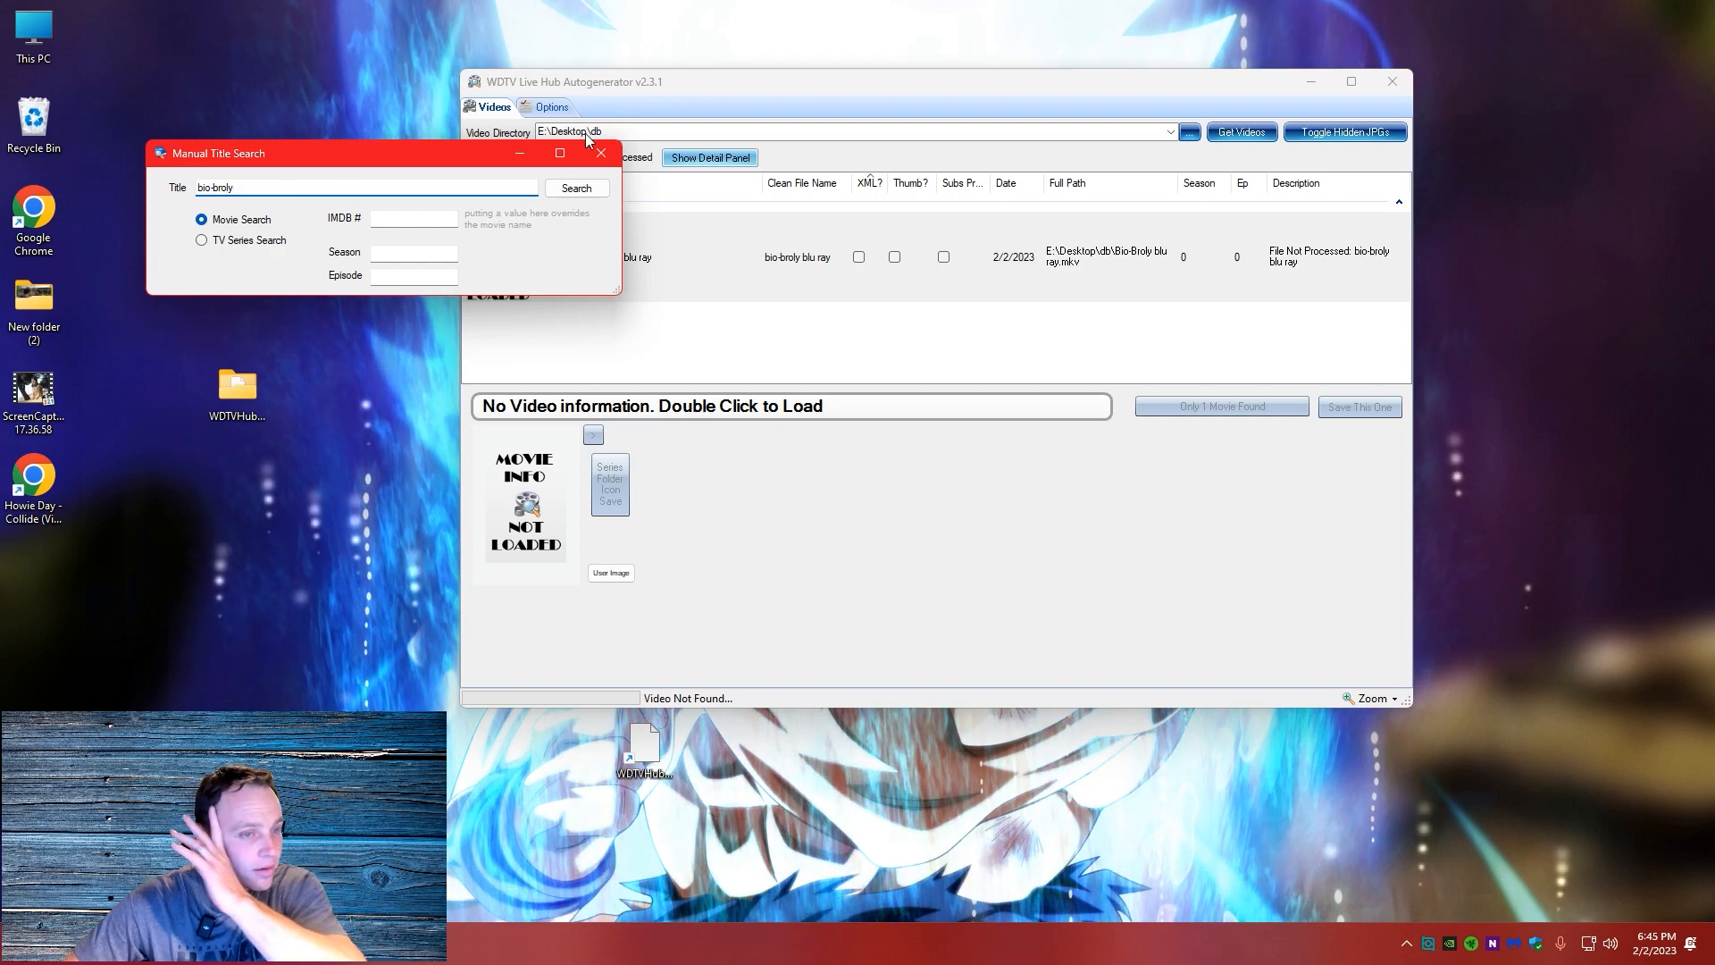
left_click(579, 188)
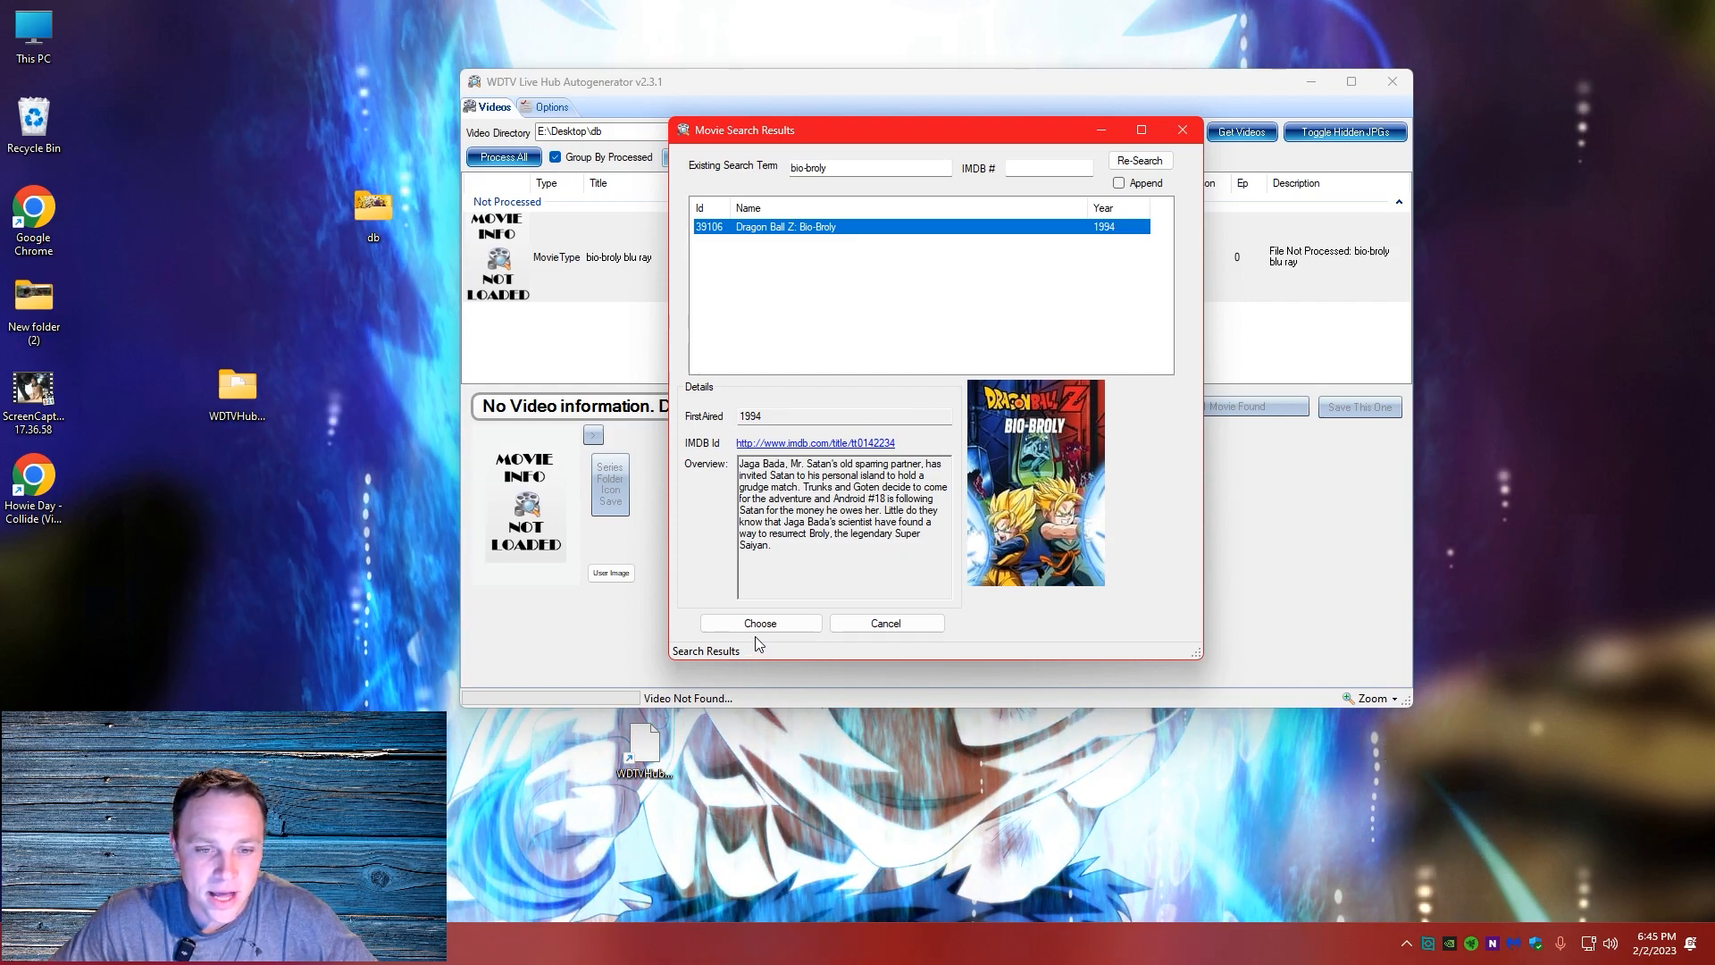
Repeat the movie search with the term dragonball
left_click(828, 168)
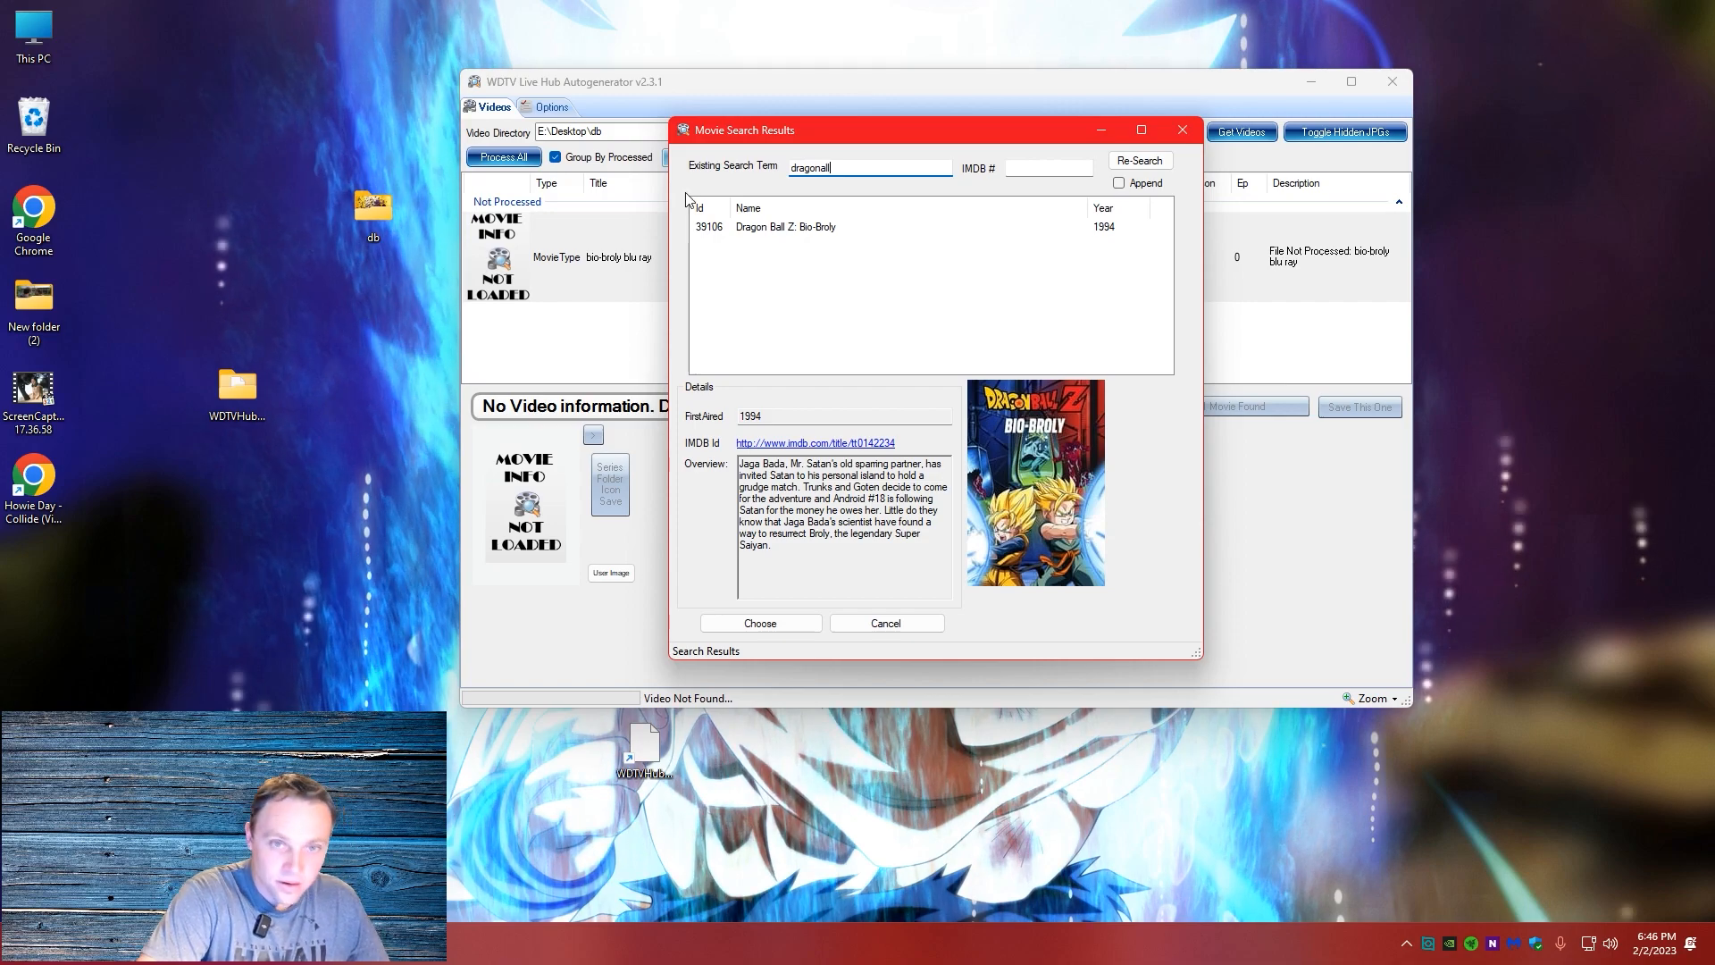
left_click(1131, 163)
left_click(838, 168)
left_click(822, 169)
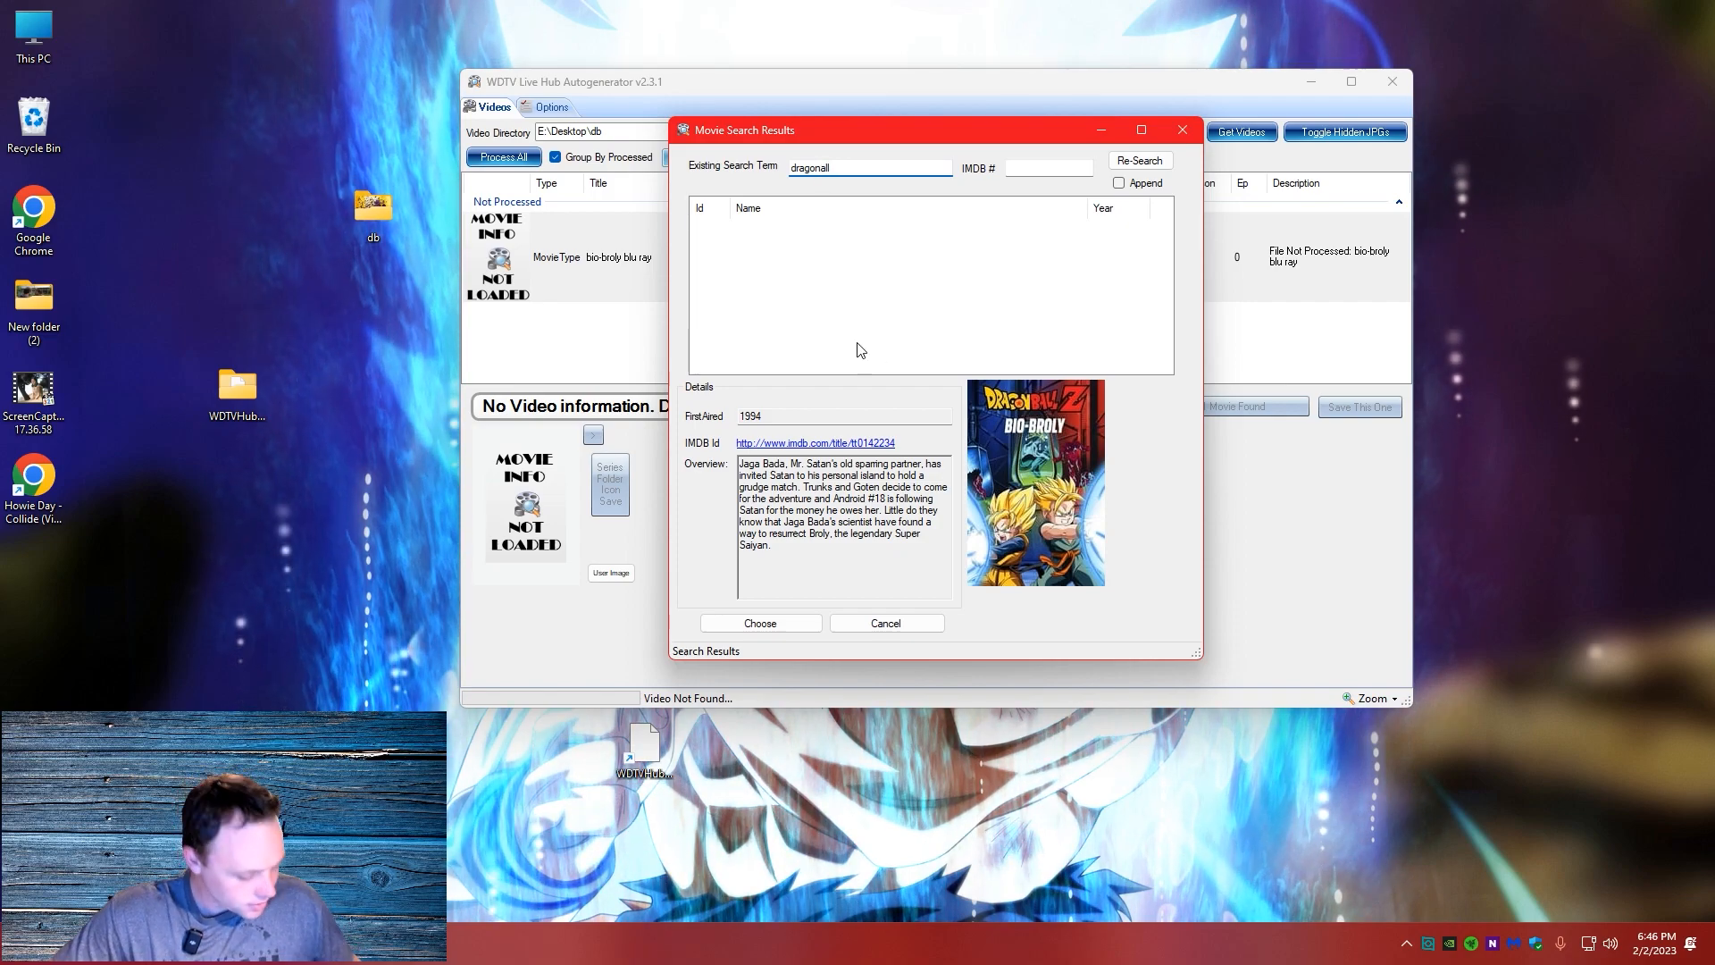
type("b")
left_click(1140, 162)
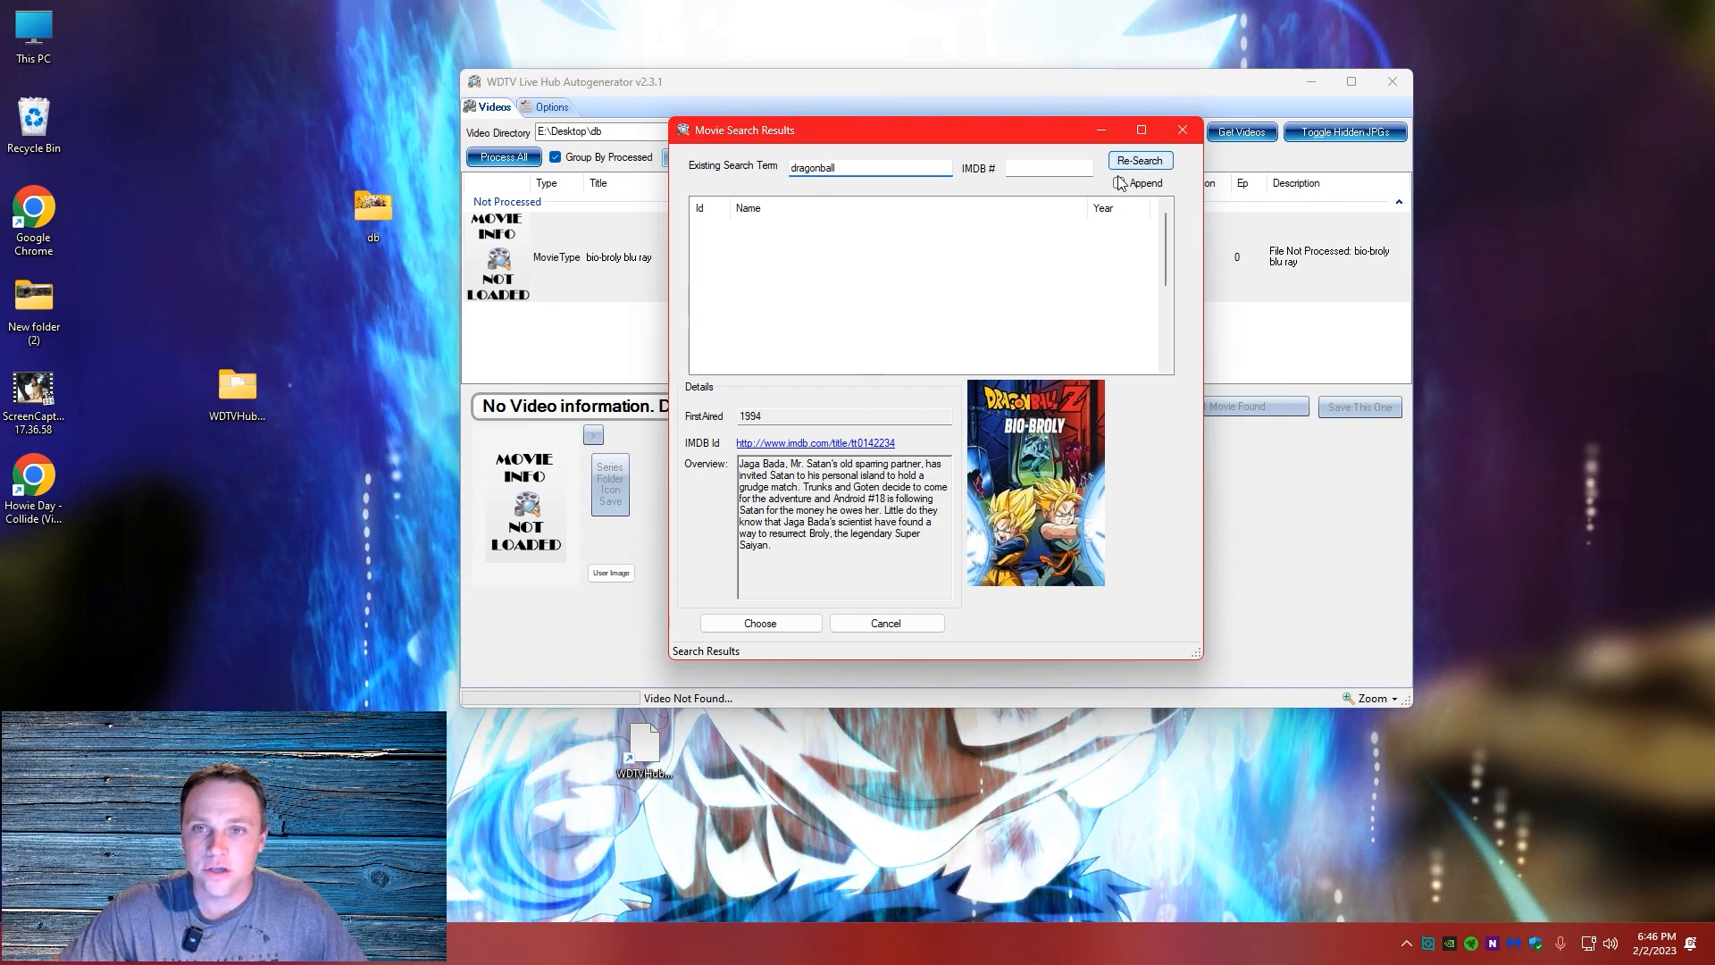
Preview the details of several Dragon Ball results, including The World's Strongest, and close the results without choosing one
left_click(808, 241)
left_click(804, 271)
left_click(798, 306)
left_click(795, 332)
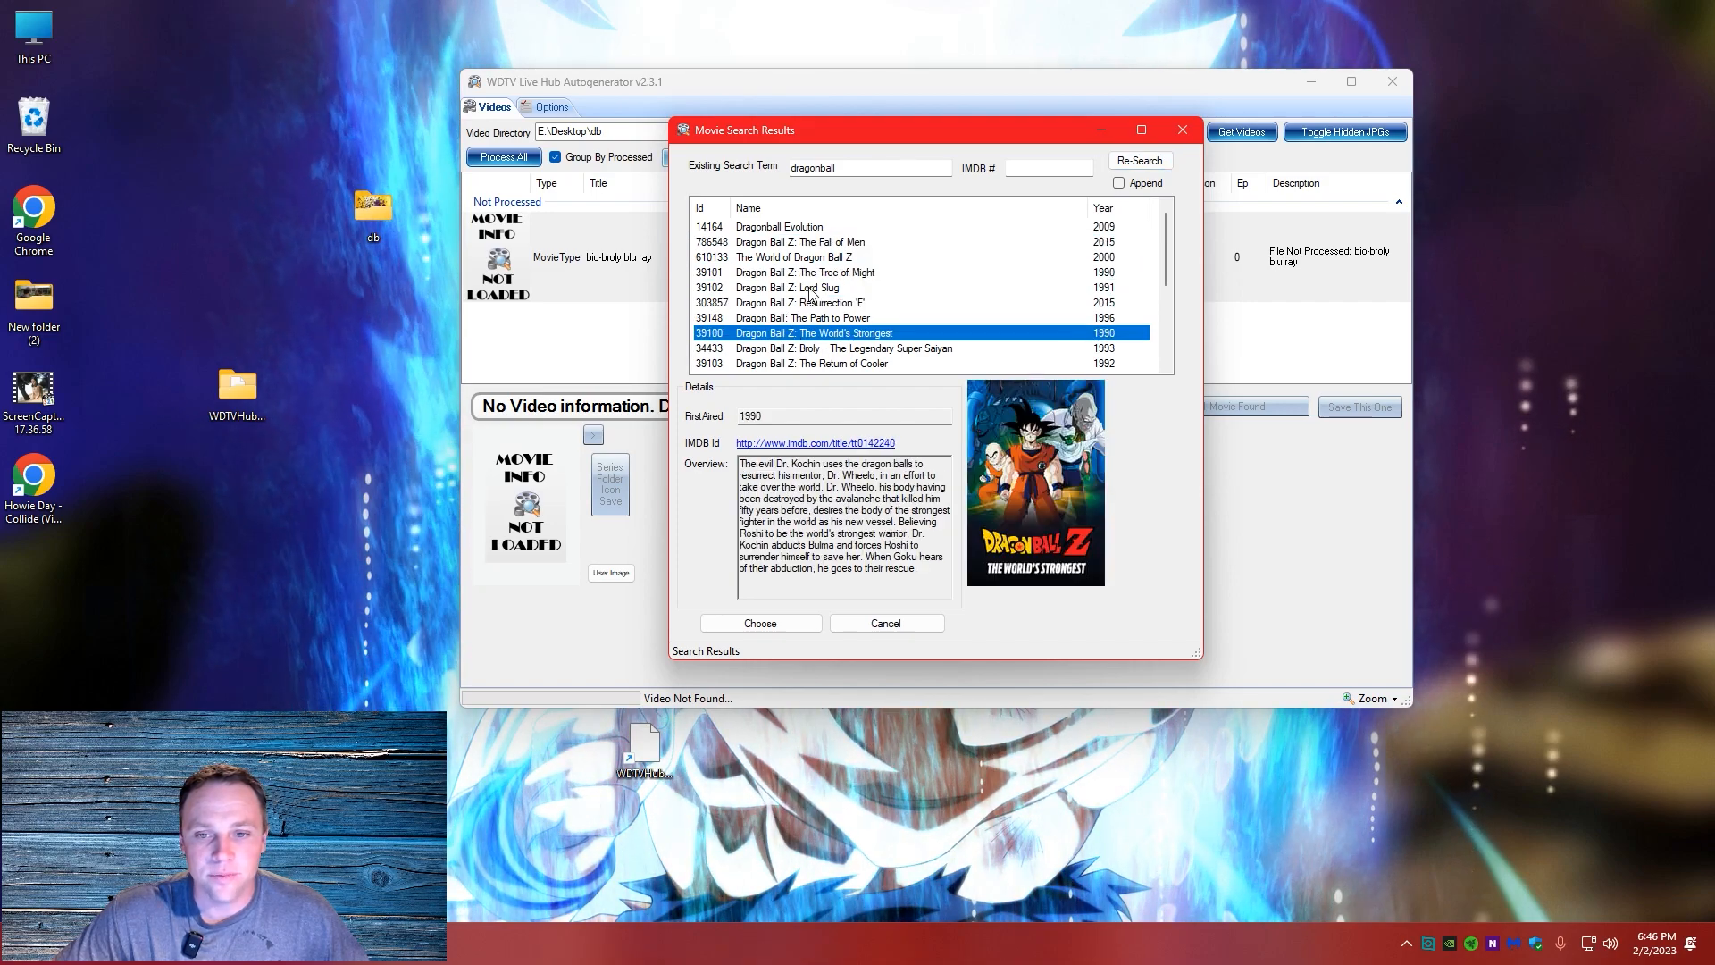
left_click(1181, 131)
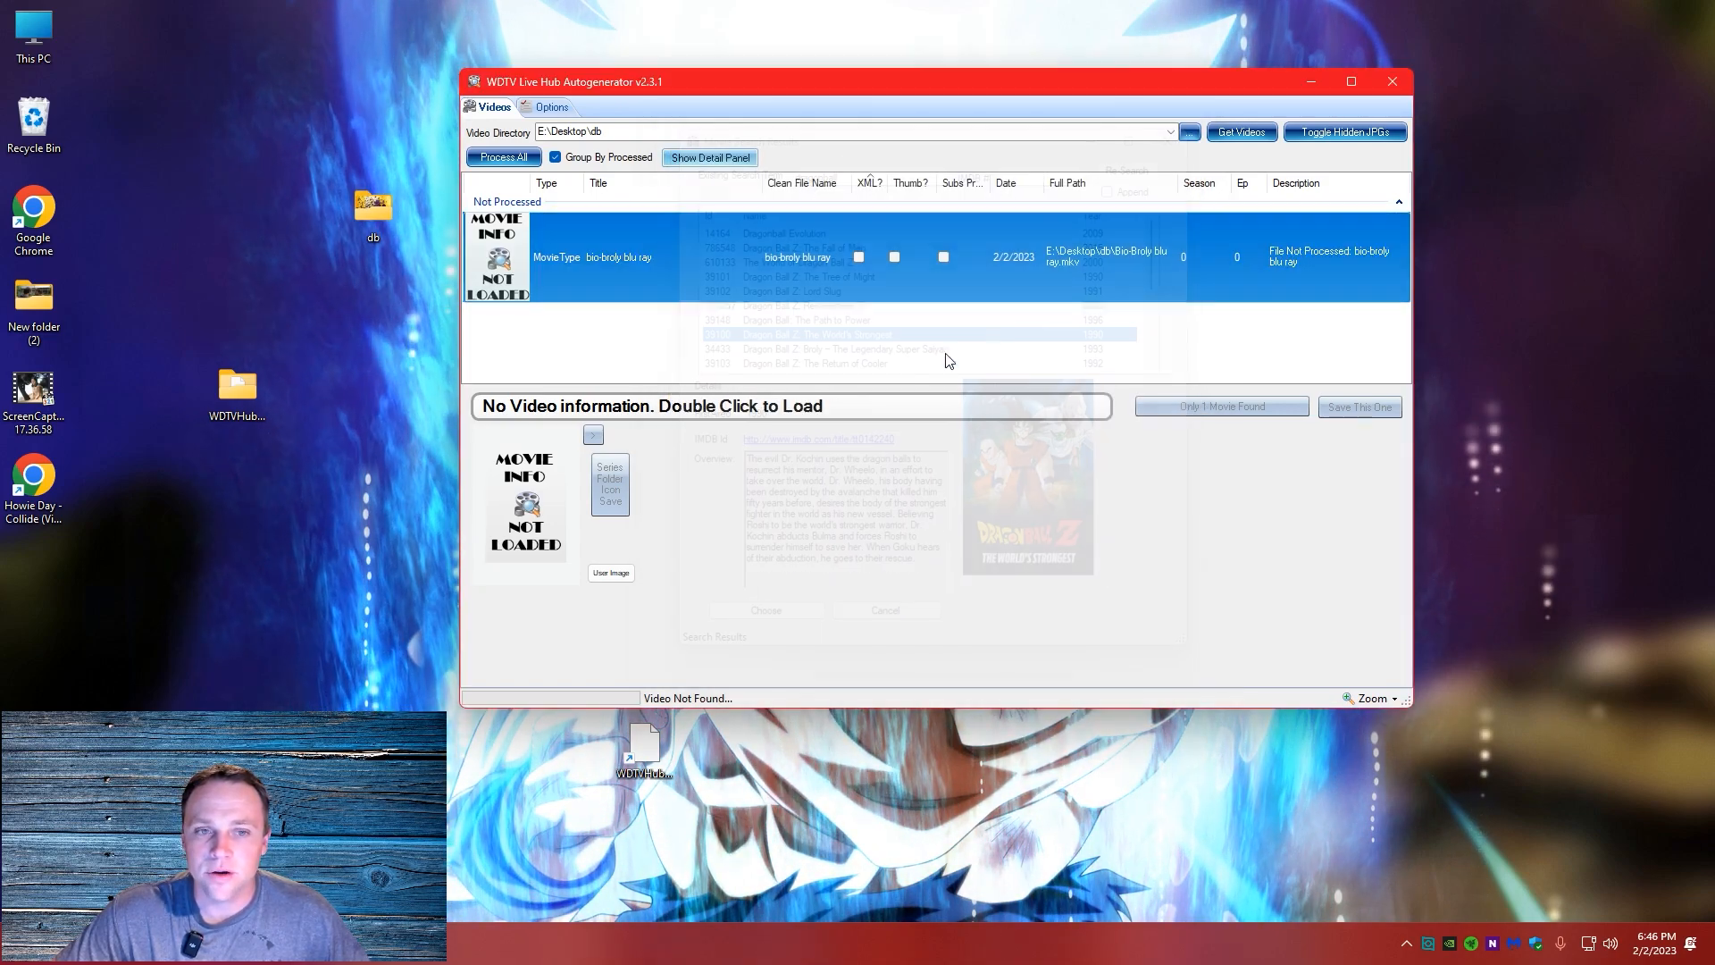
Open the db folder on the desktop and rename its video file as Bio-Broly
right_click(620, 271)
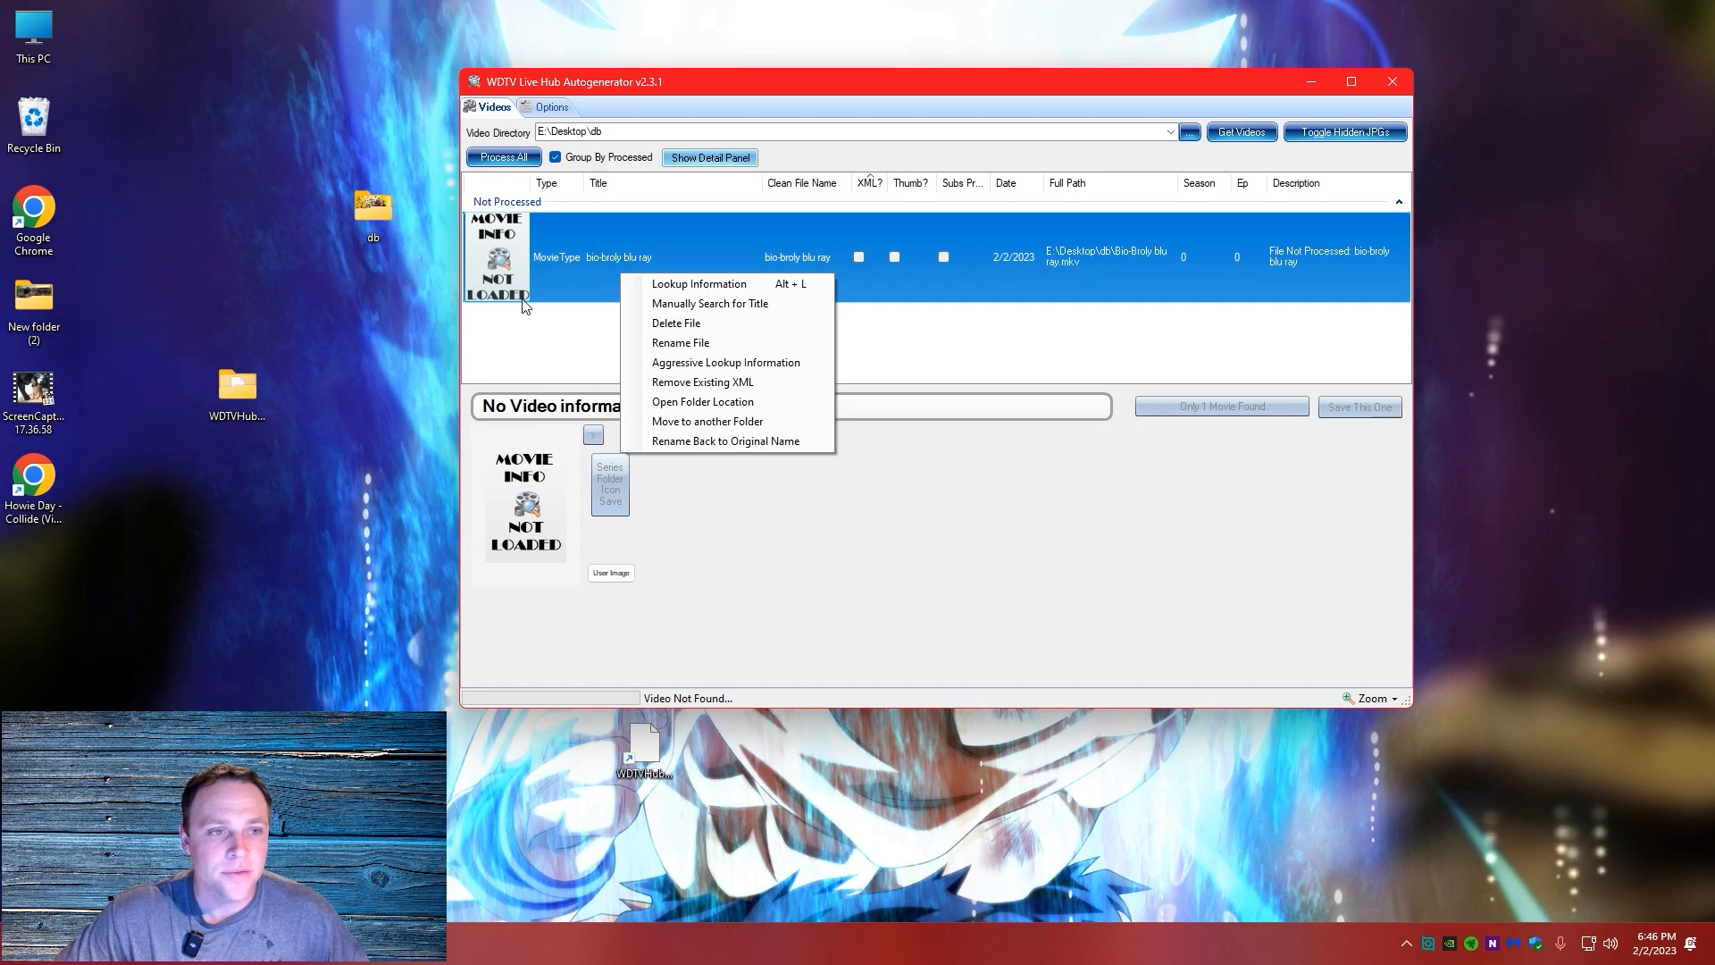
left_click(380, 192)
double_click(358, 212)
left_click(395, 398)
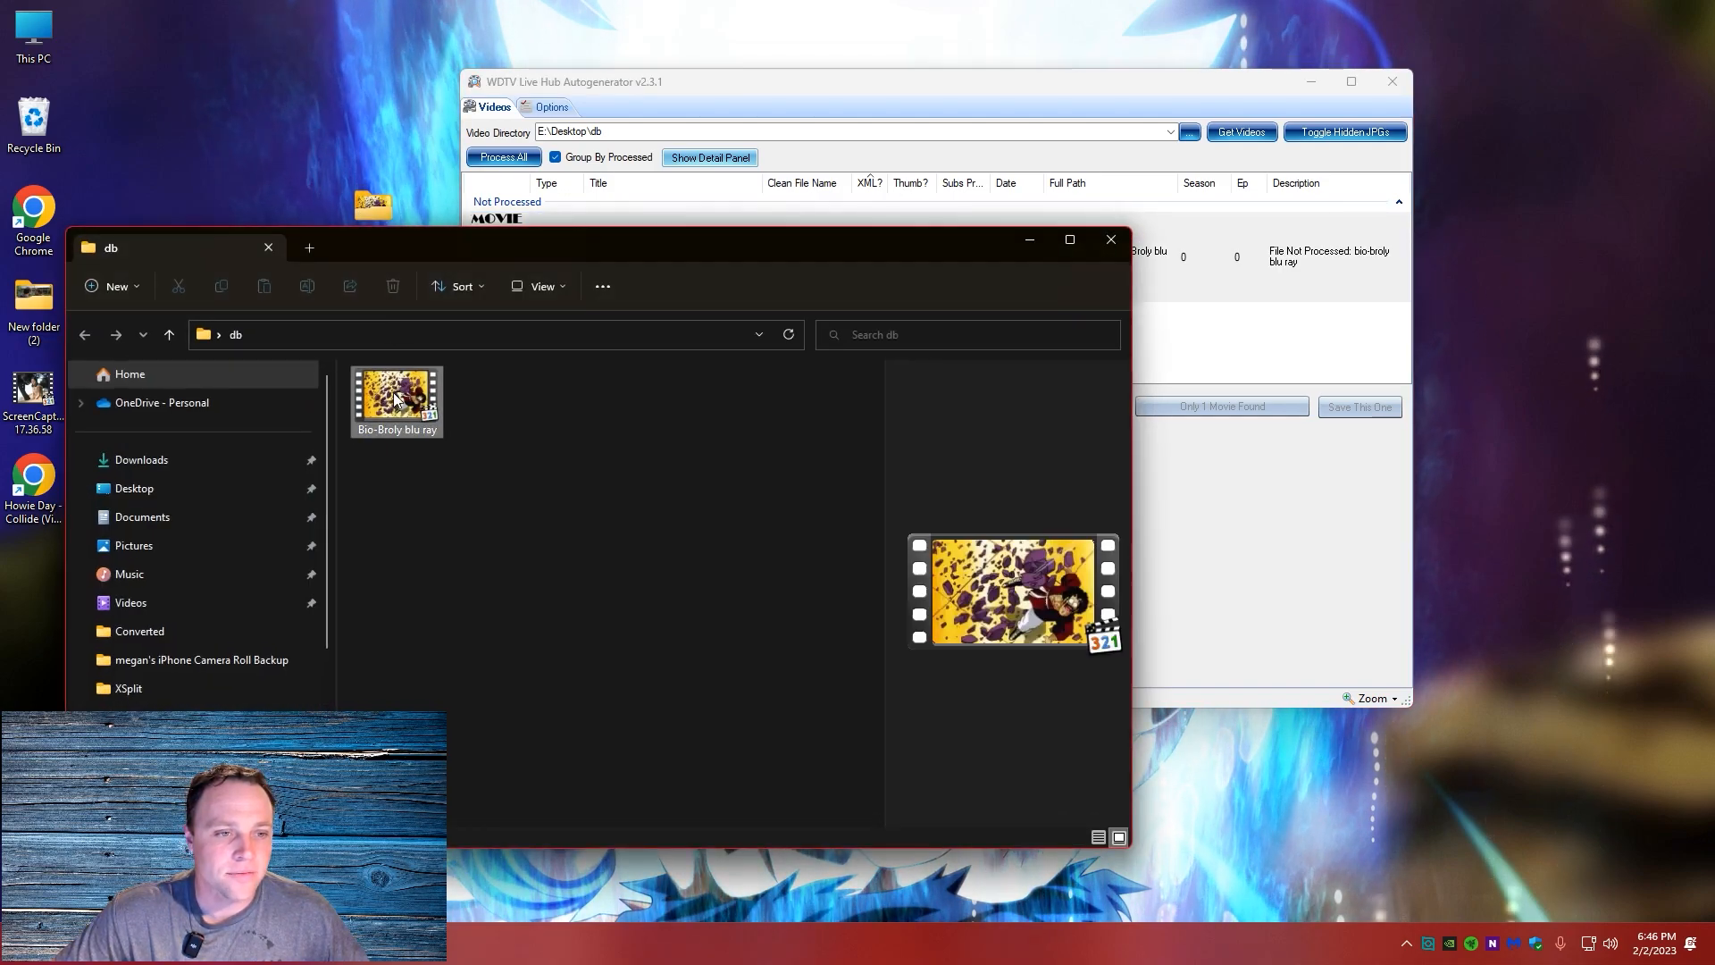
right_click(409, 434)
left_click(425, 437)
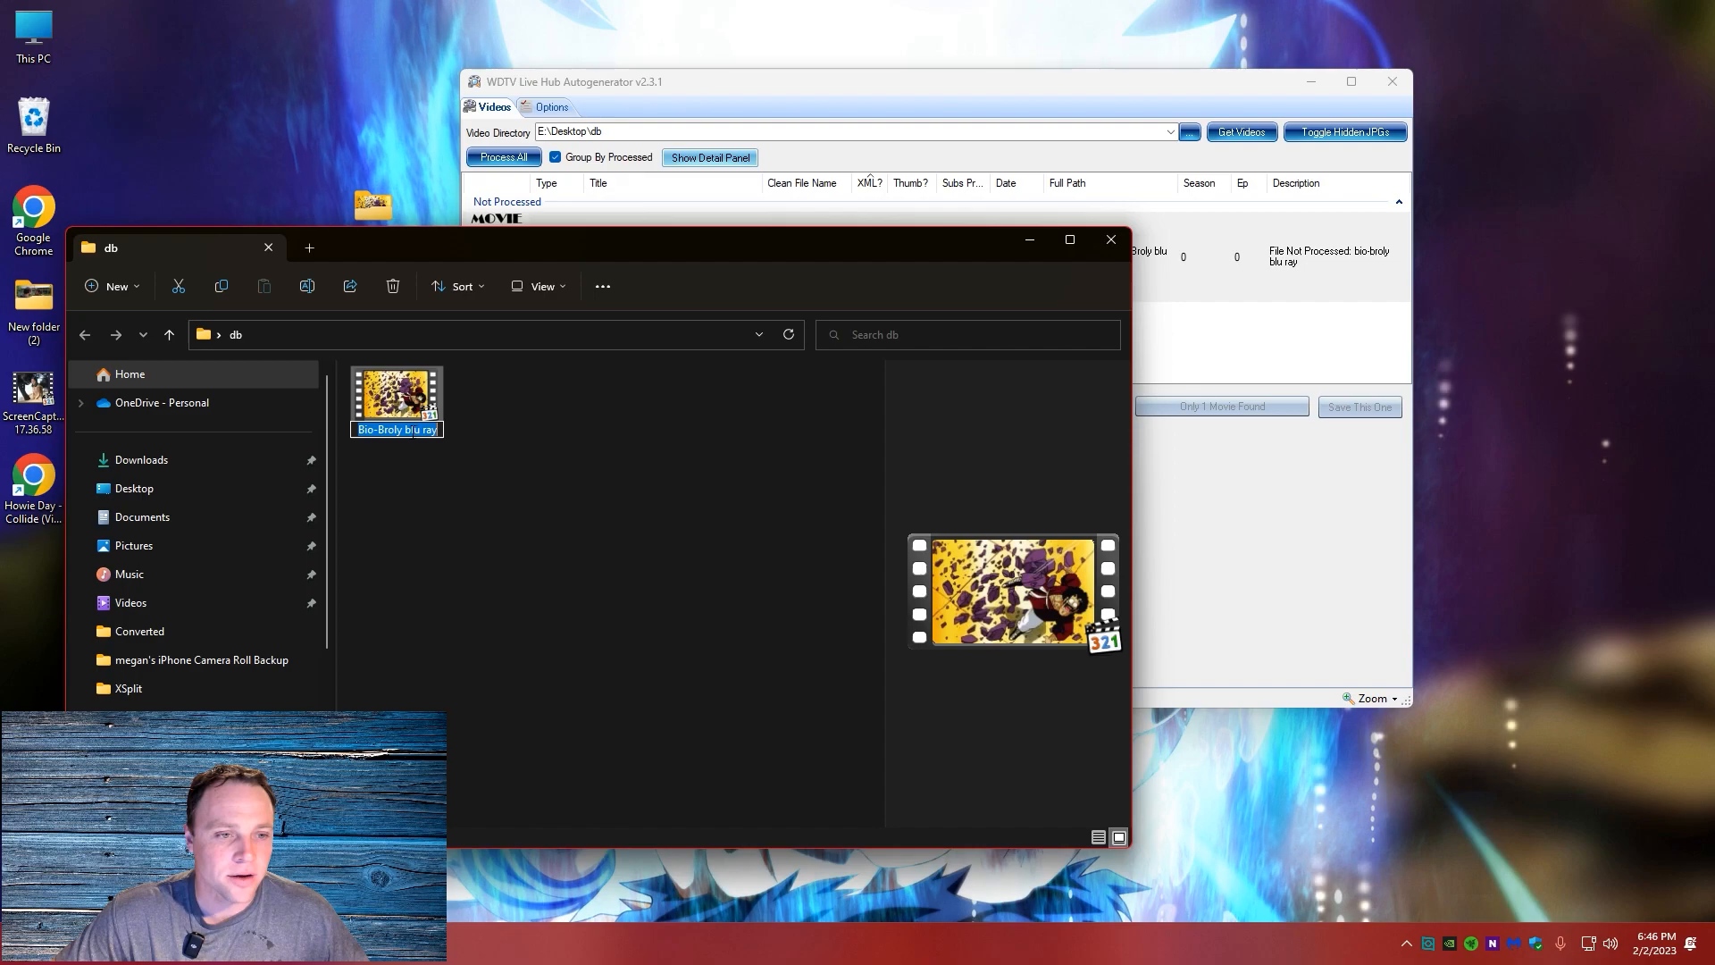
key("BackSpace")
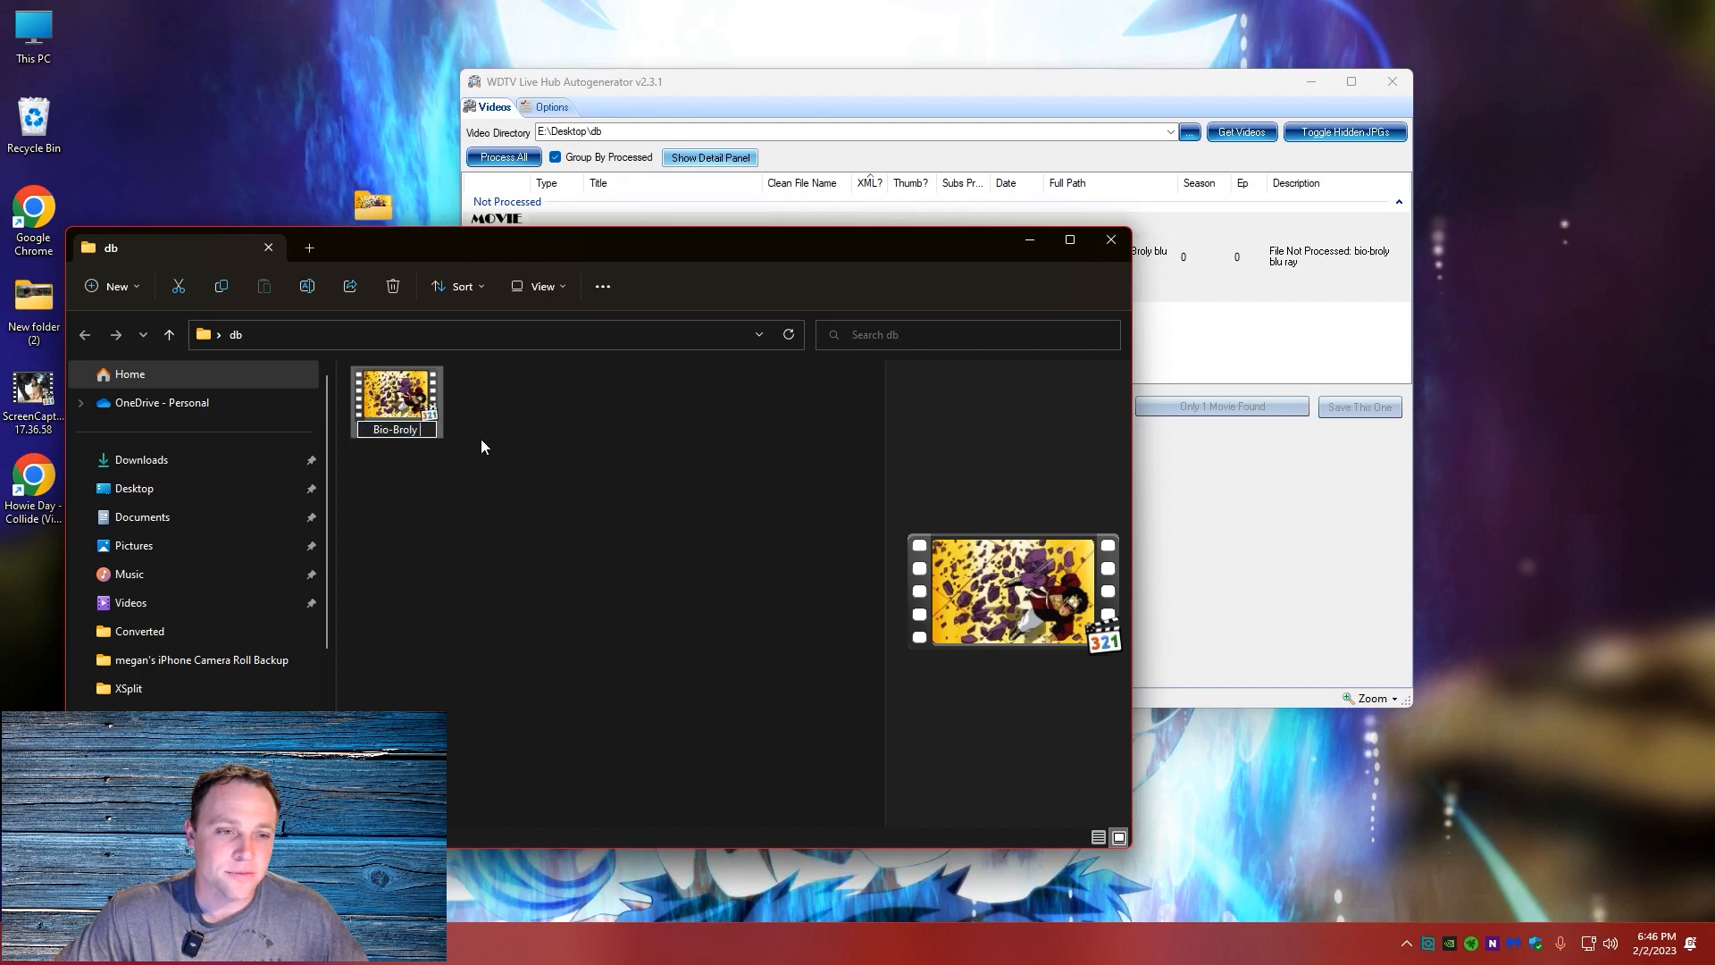
left_click(538, 475)
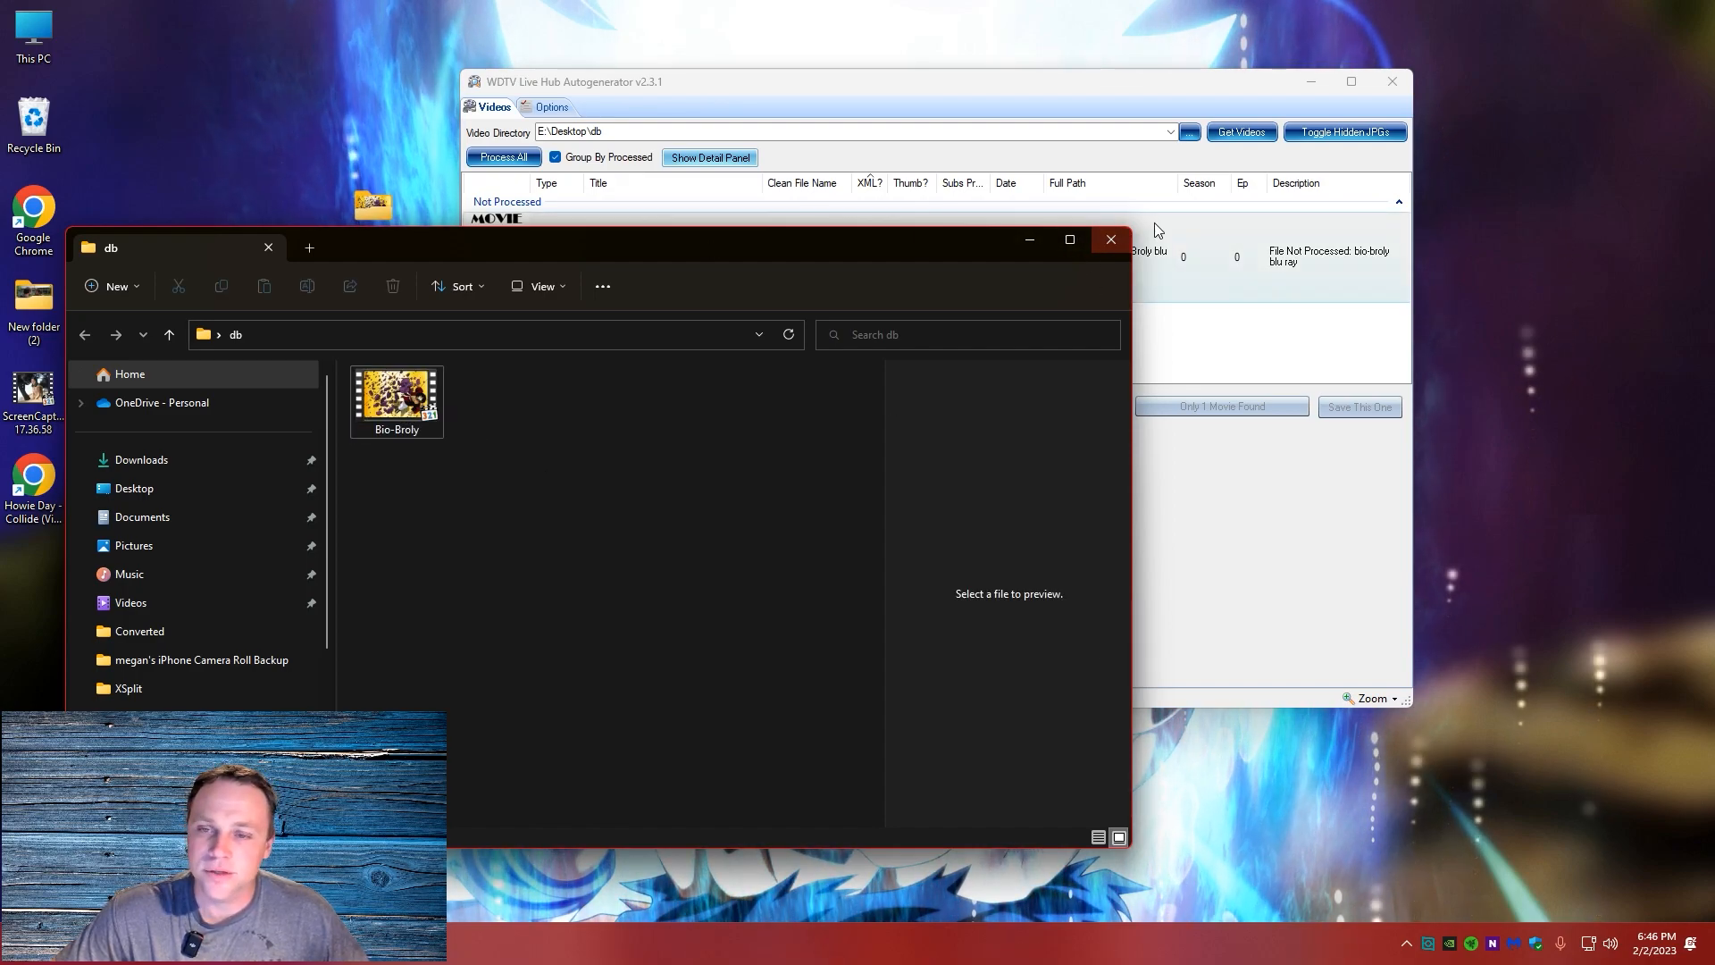
Reload the videos from the db folder and look up the movie information for the renamed bio-broly file
left_click(1111, 243)
right_click(903, 282)
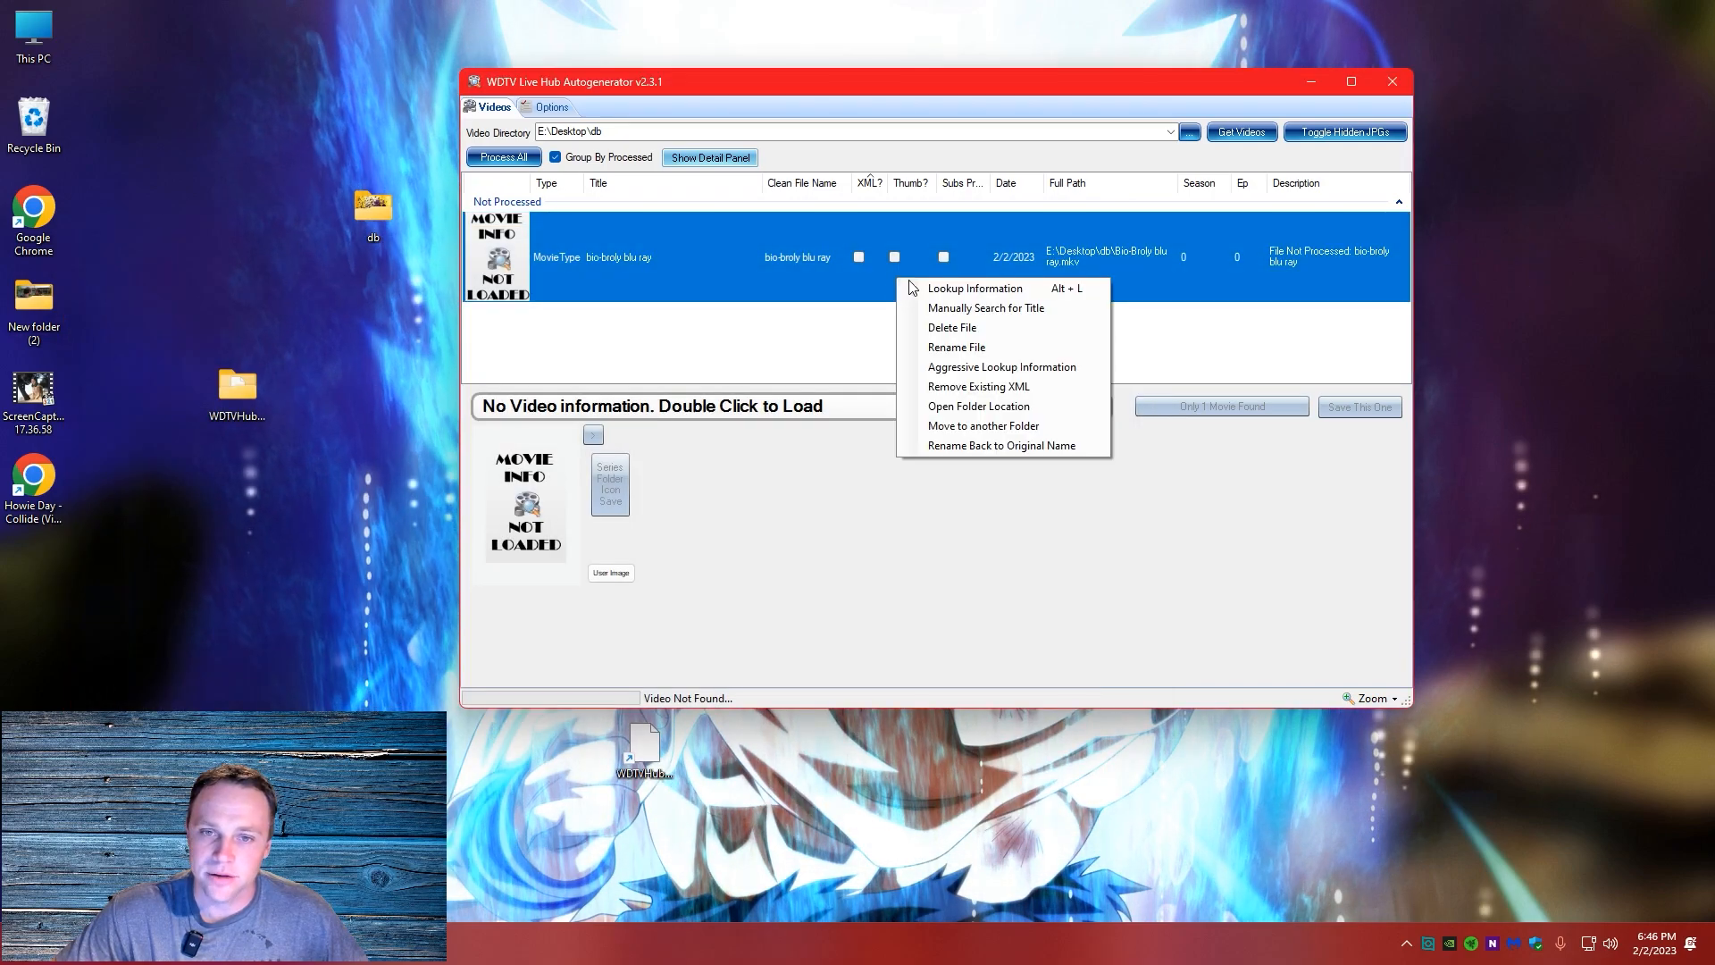
left_click(929, 289)
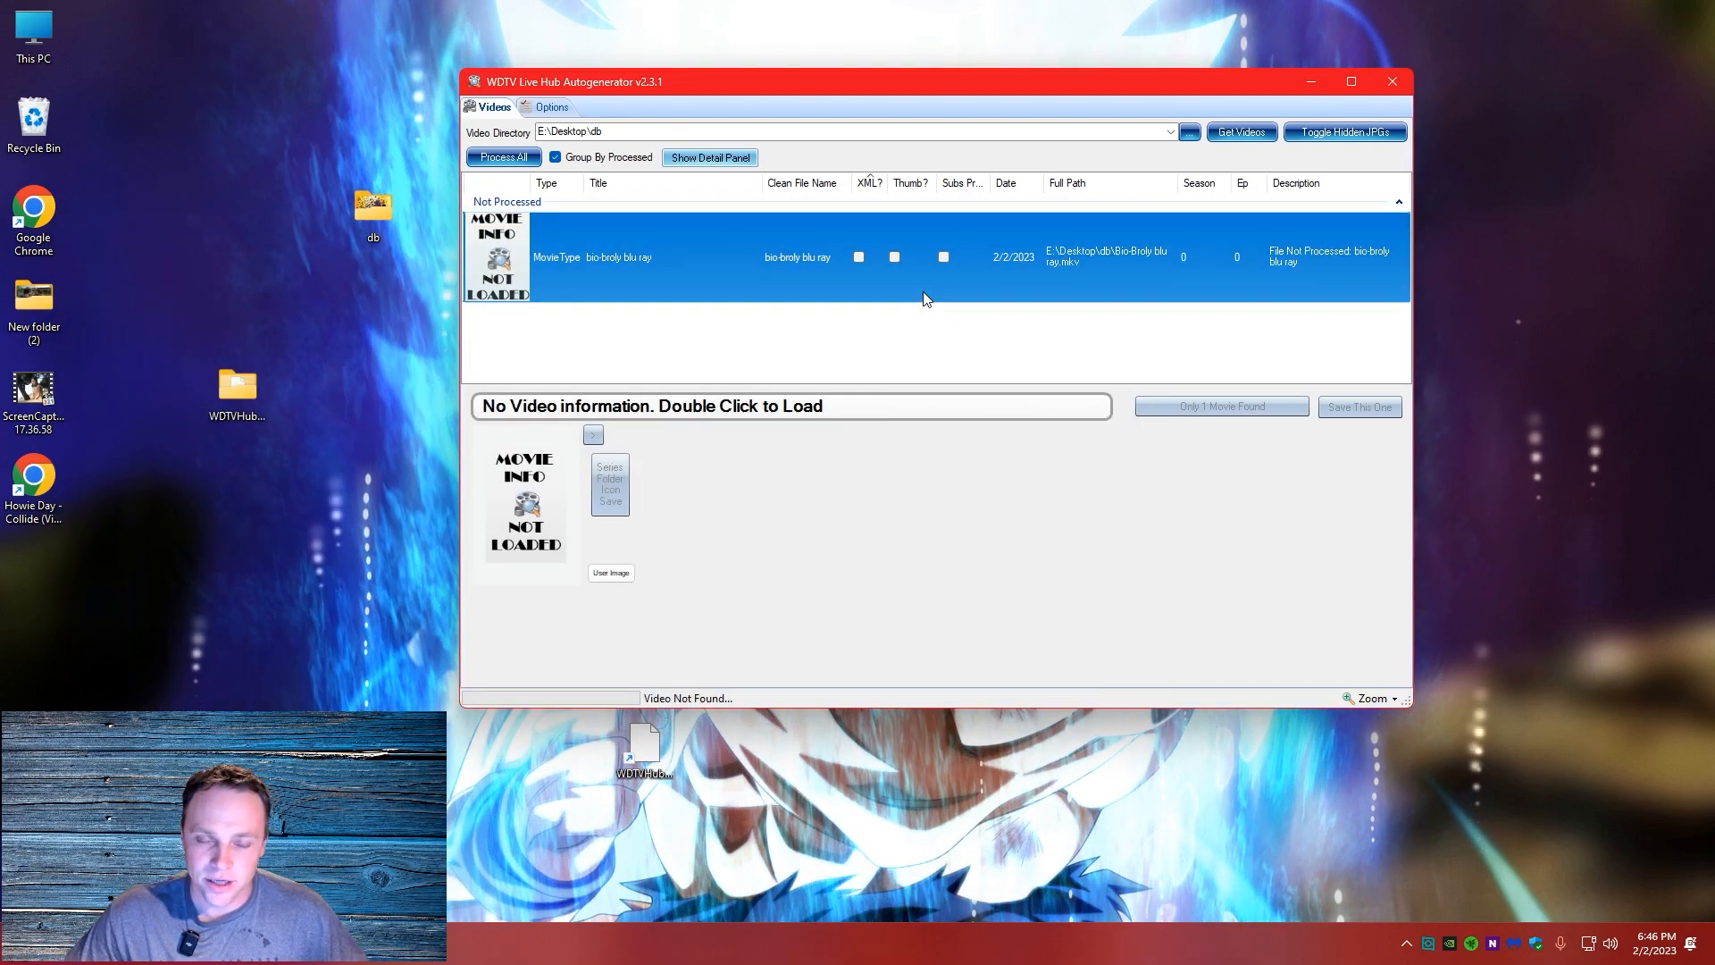
left_click(1240, 134)
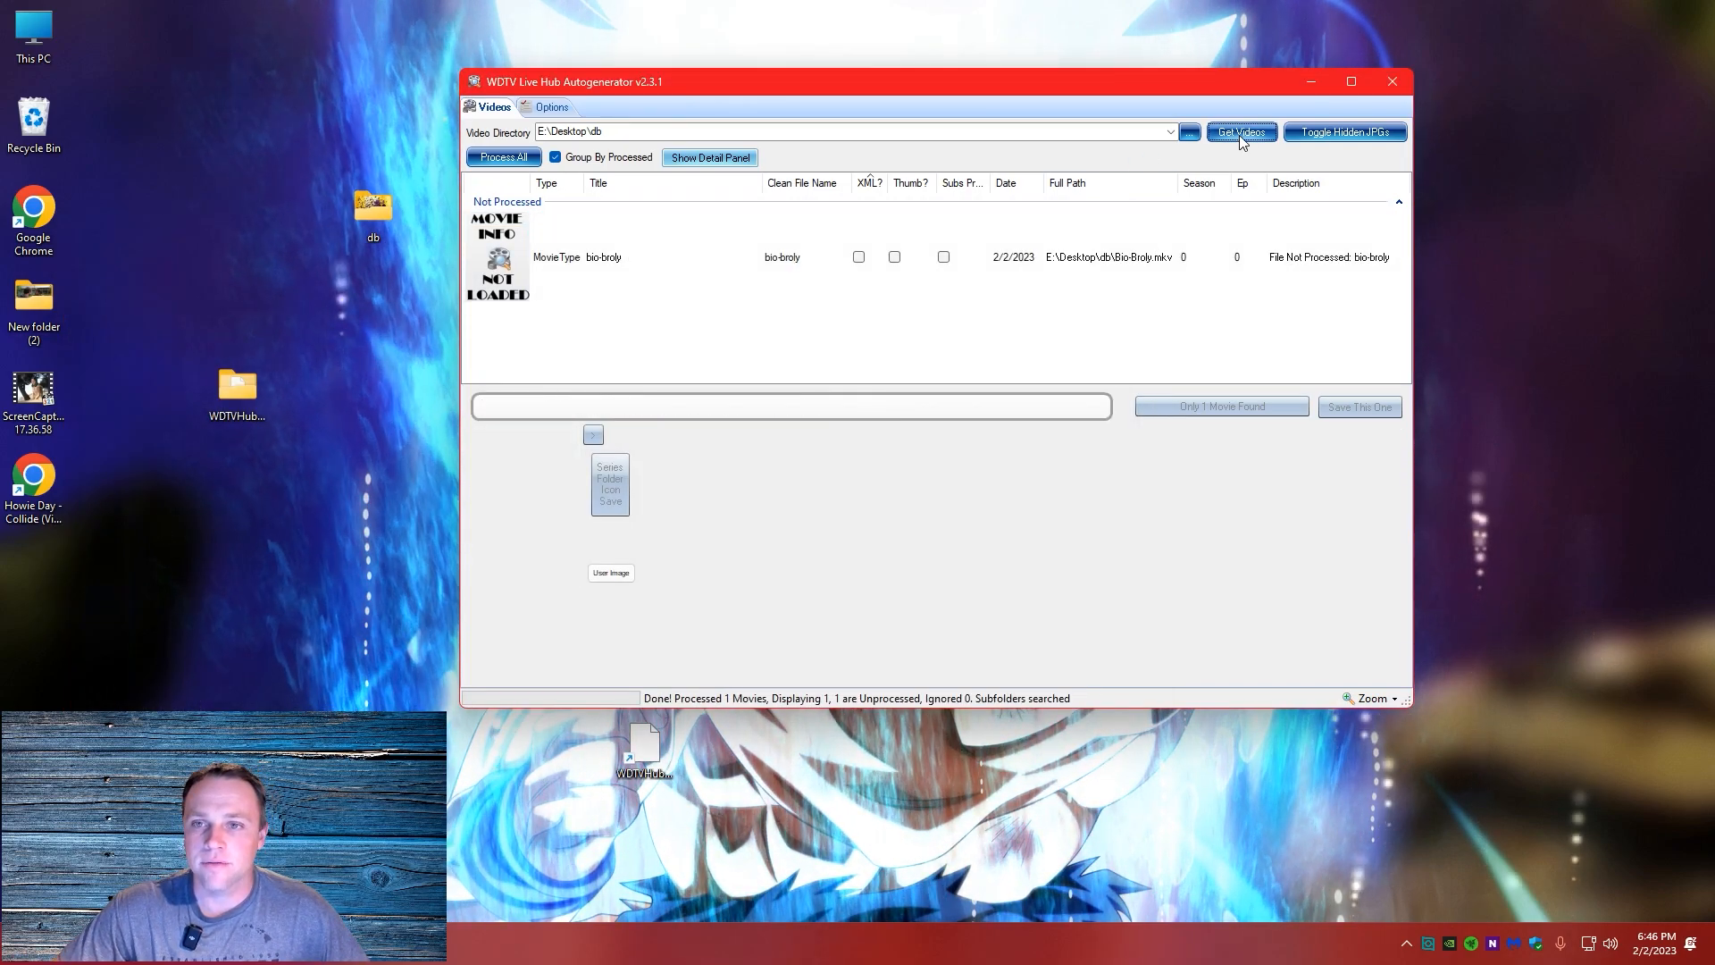
right_click(773, 291)
left_click(804, 302)
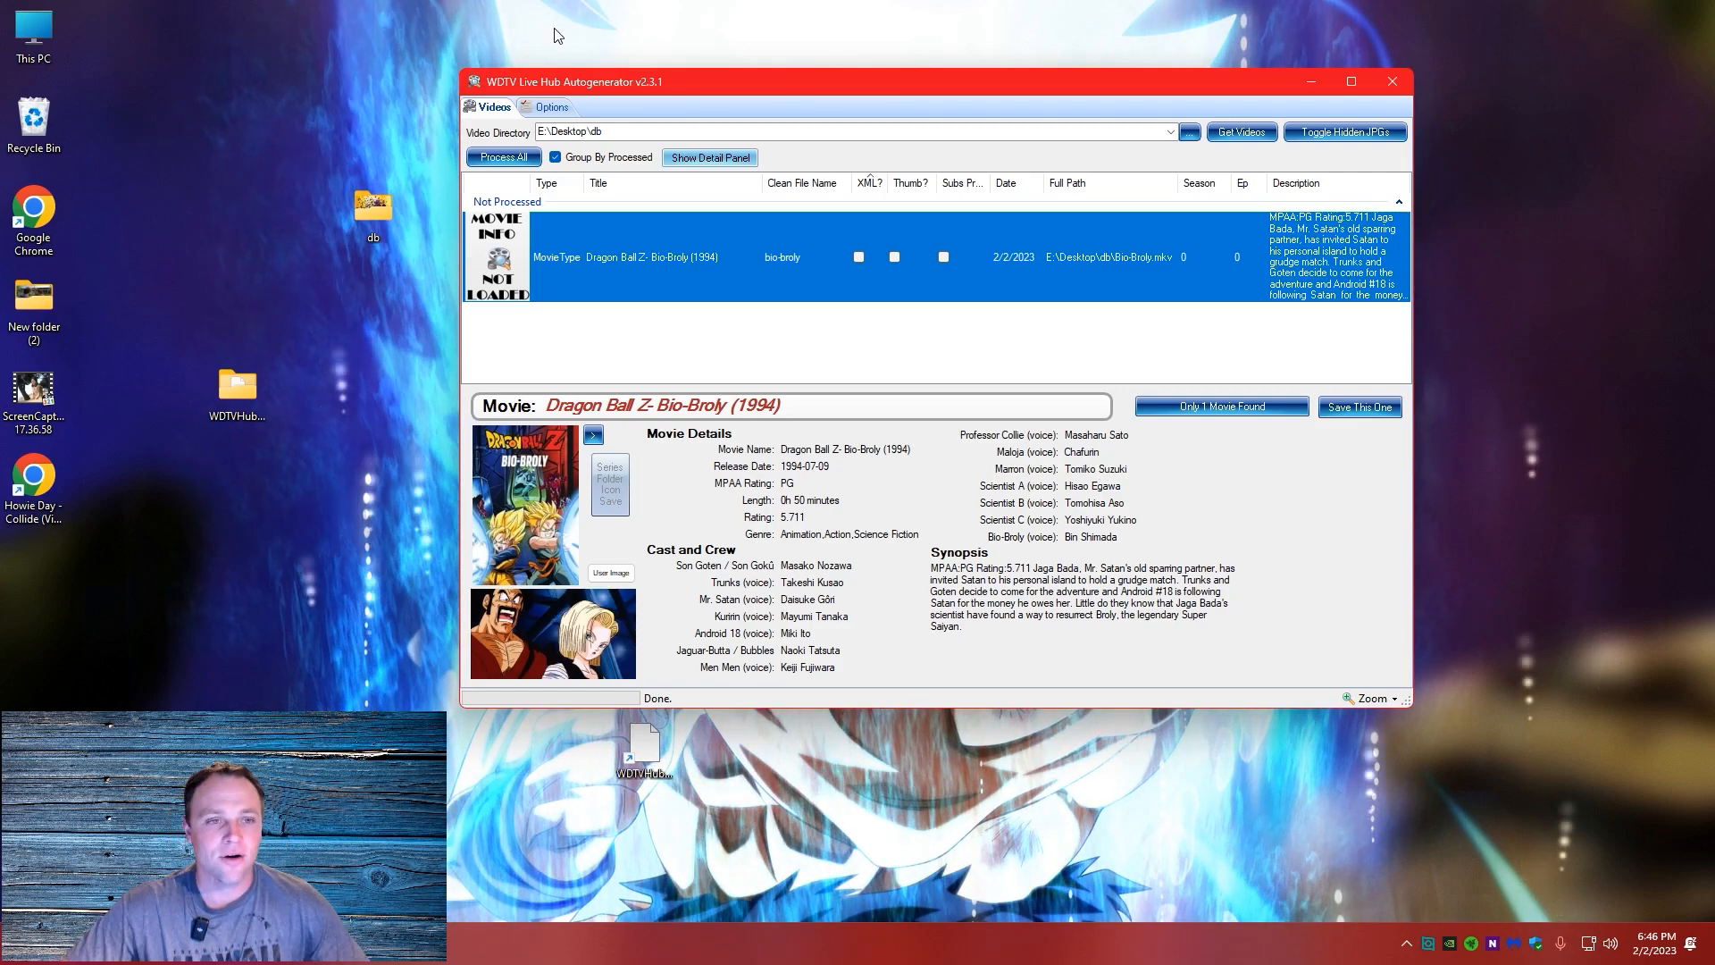
Open the db folder alongside the generator, save the found Dragon Ball Z- Bio-Broly (1994) information, and check the folder's files
double_click(362, 218)
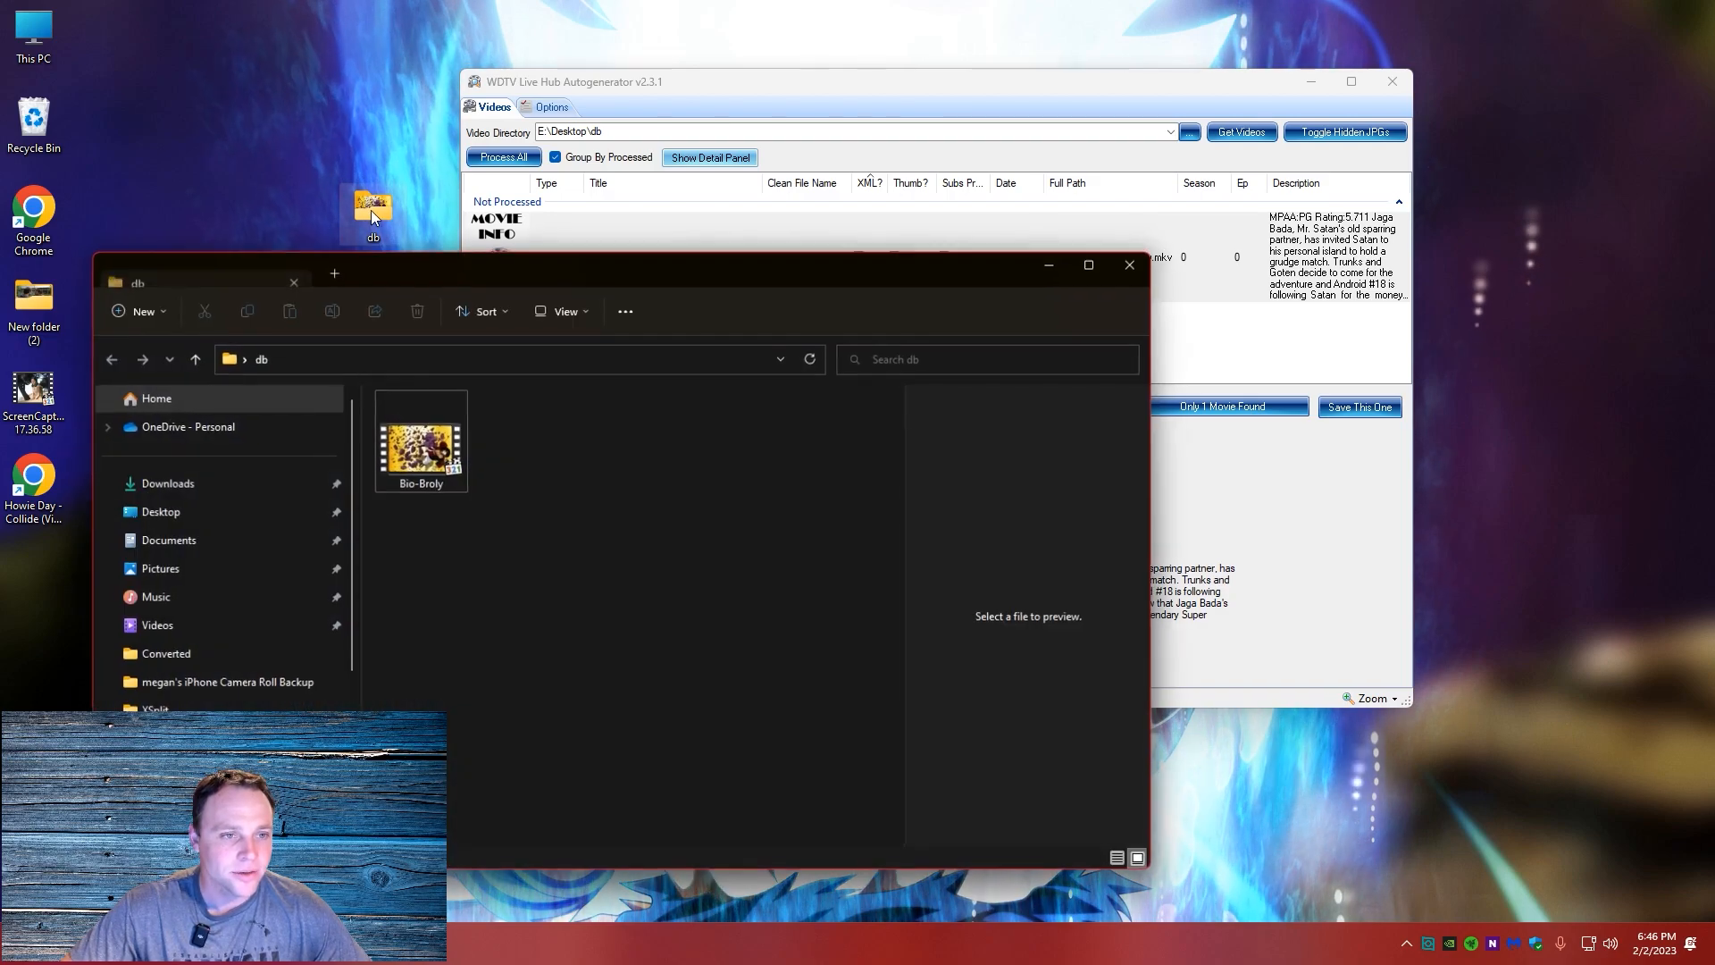
left_click_drag(1090, 84, 1212, 88)
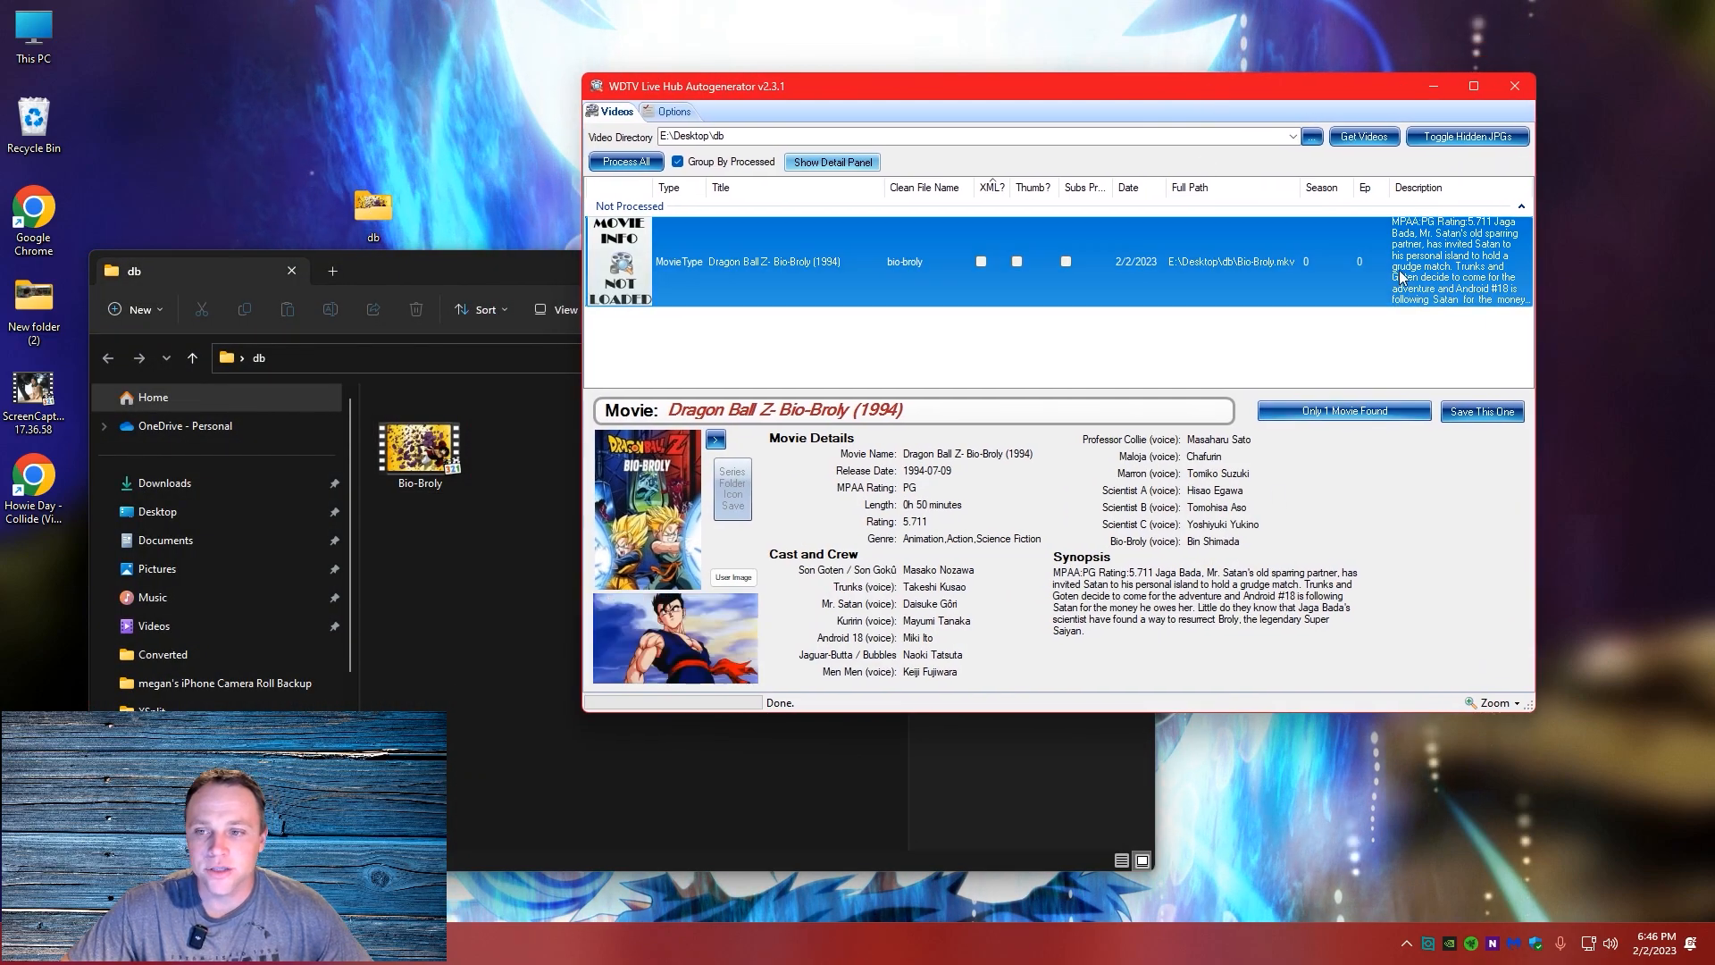
left_click(1468, 416)
left_click(531, 684)
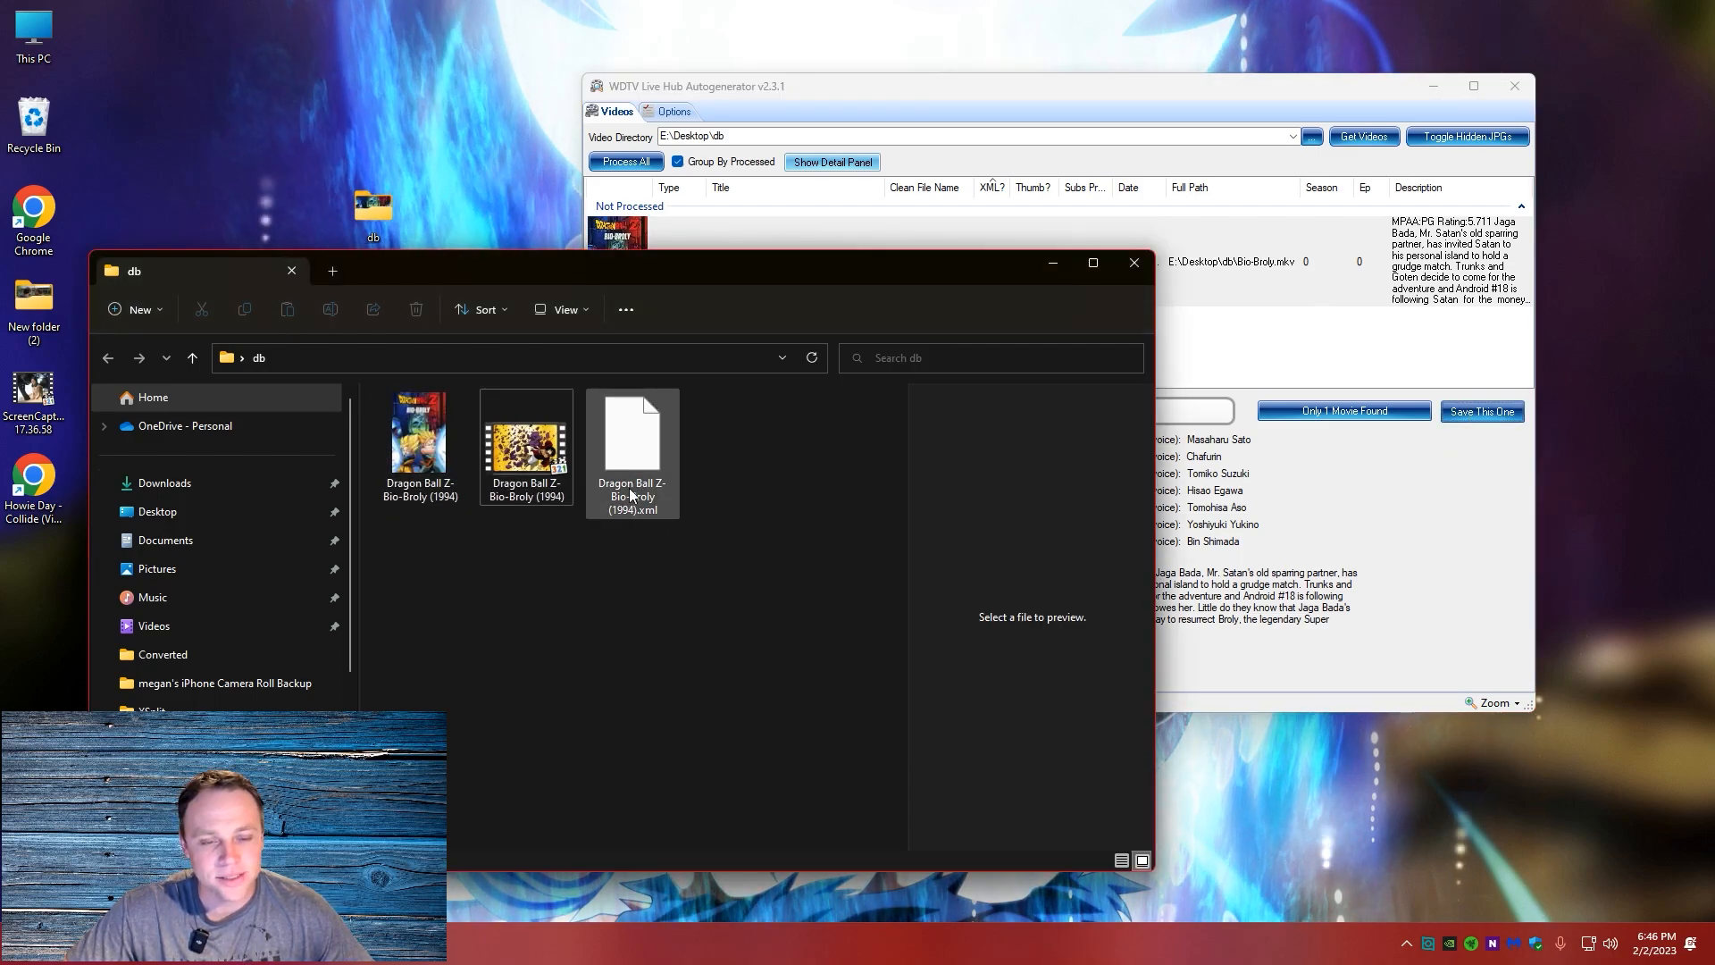
left_click(1194, 366)
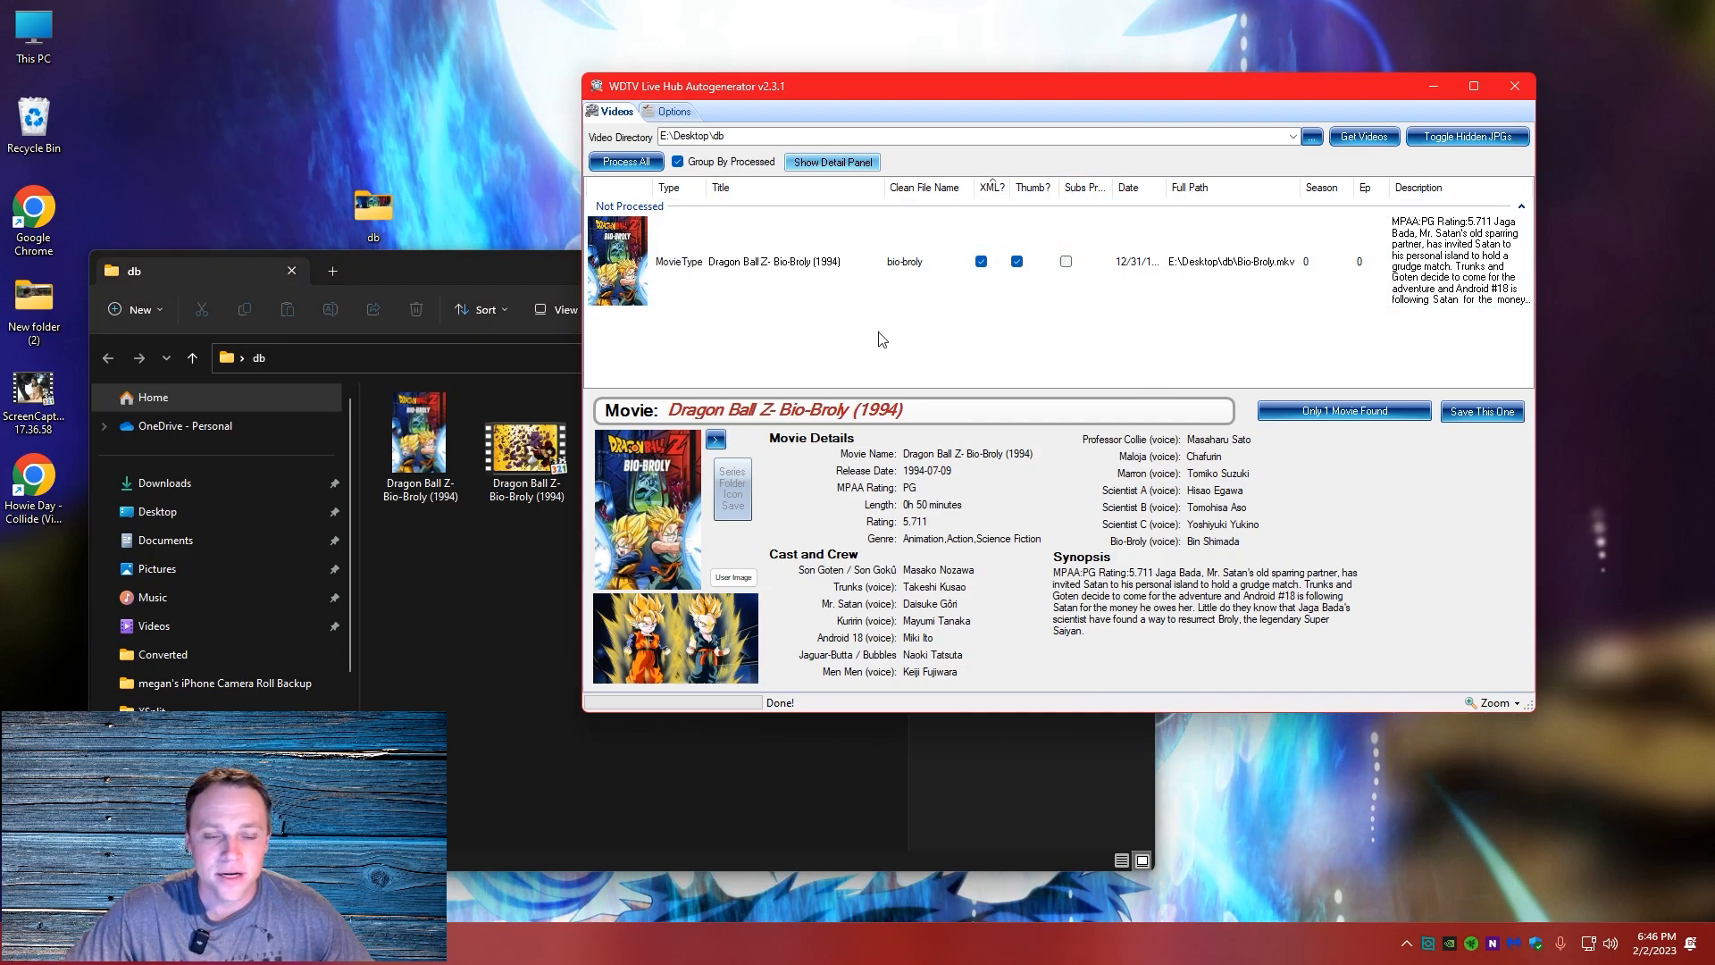
left_click(400, 615)
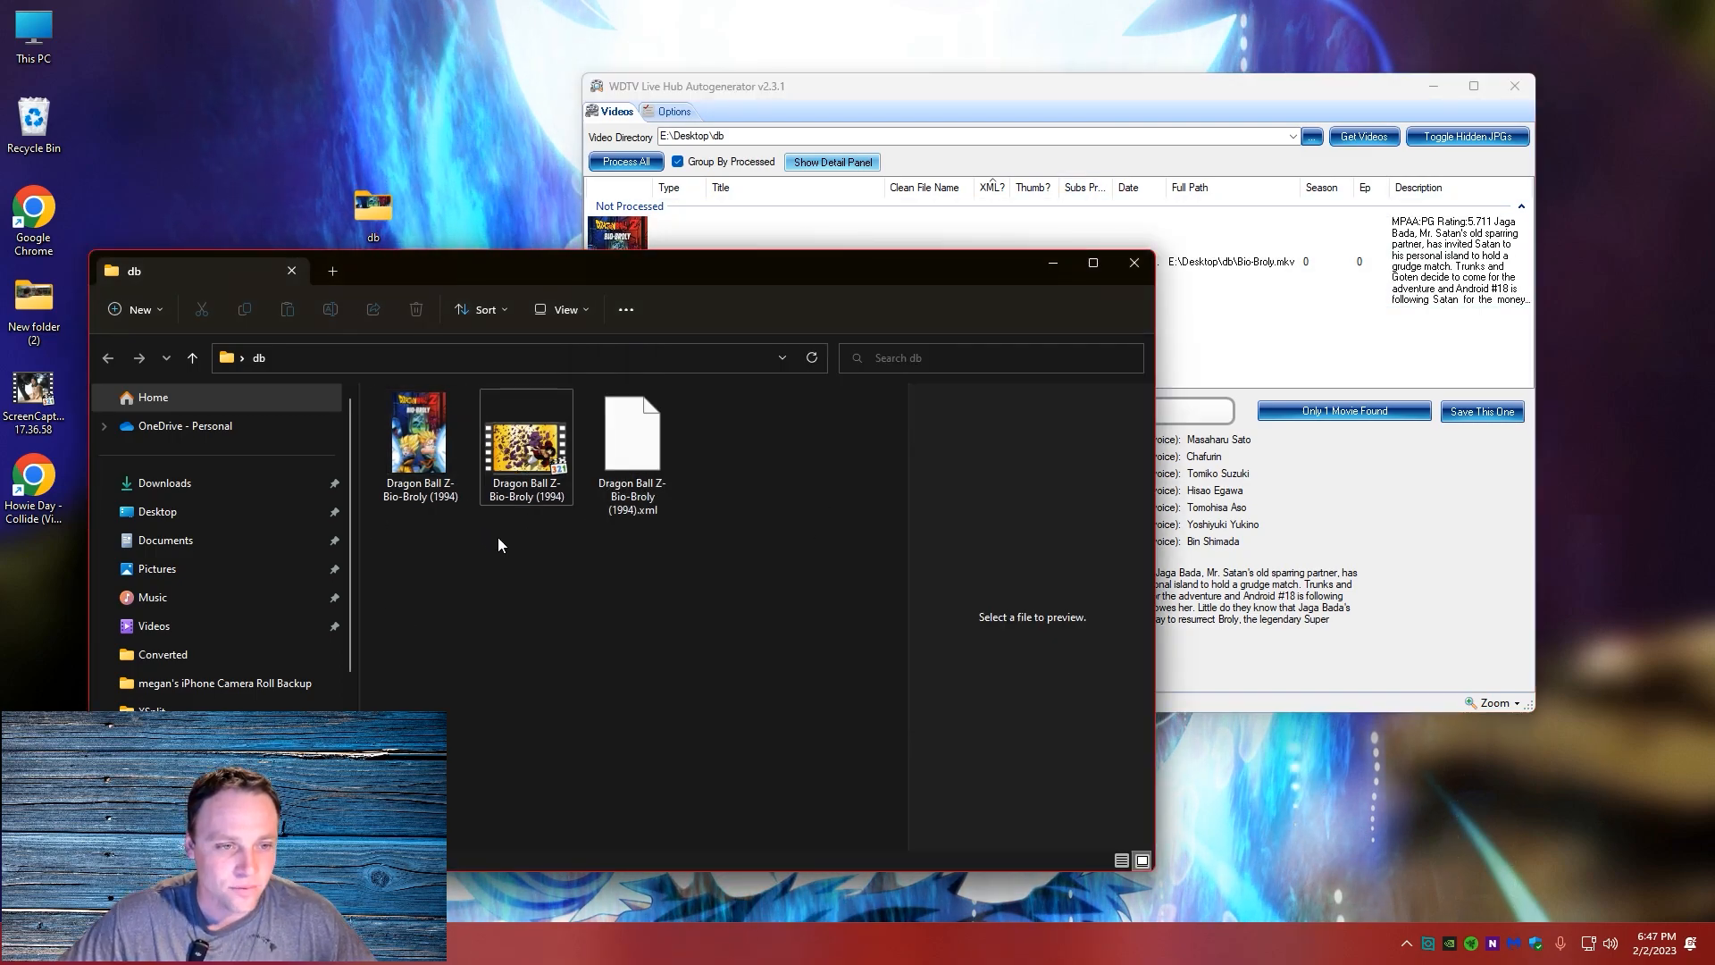
Empty the Recycle Bin, permanently deleting its items
right_click(38, 121)
left_click(119, 203)
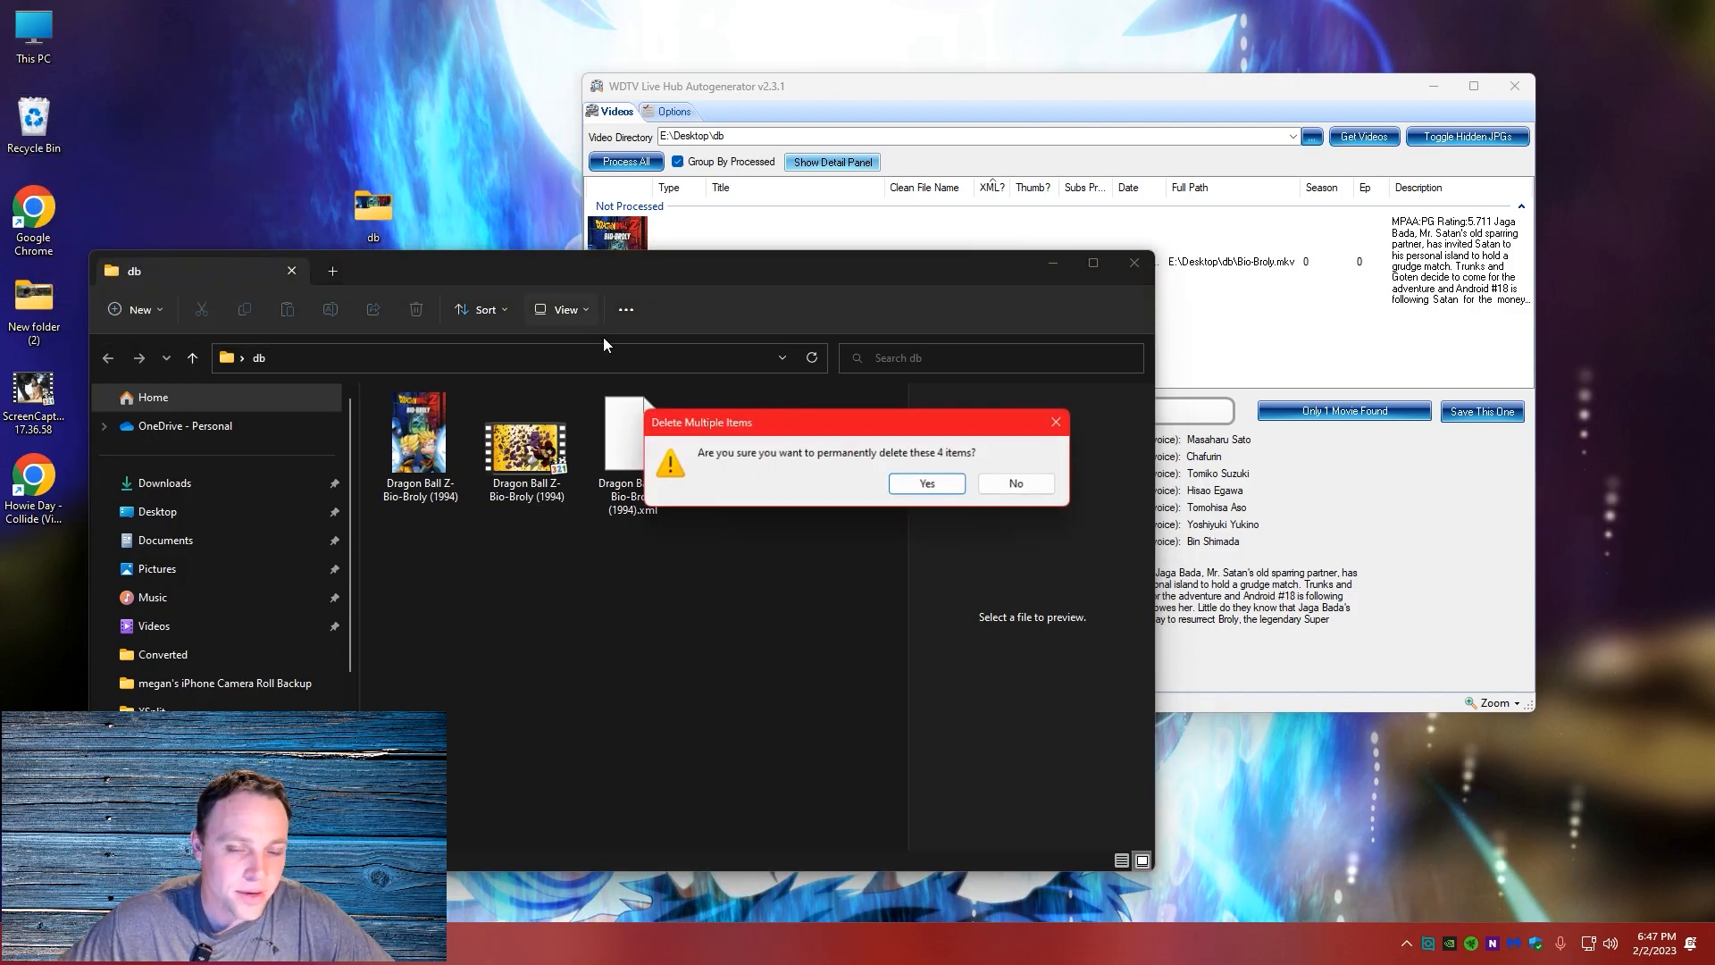
left_click(928, 484)
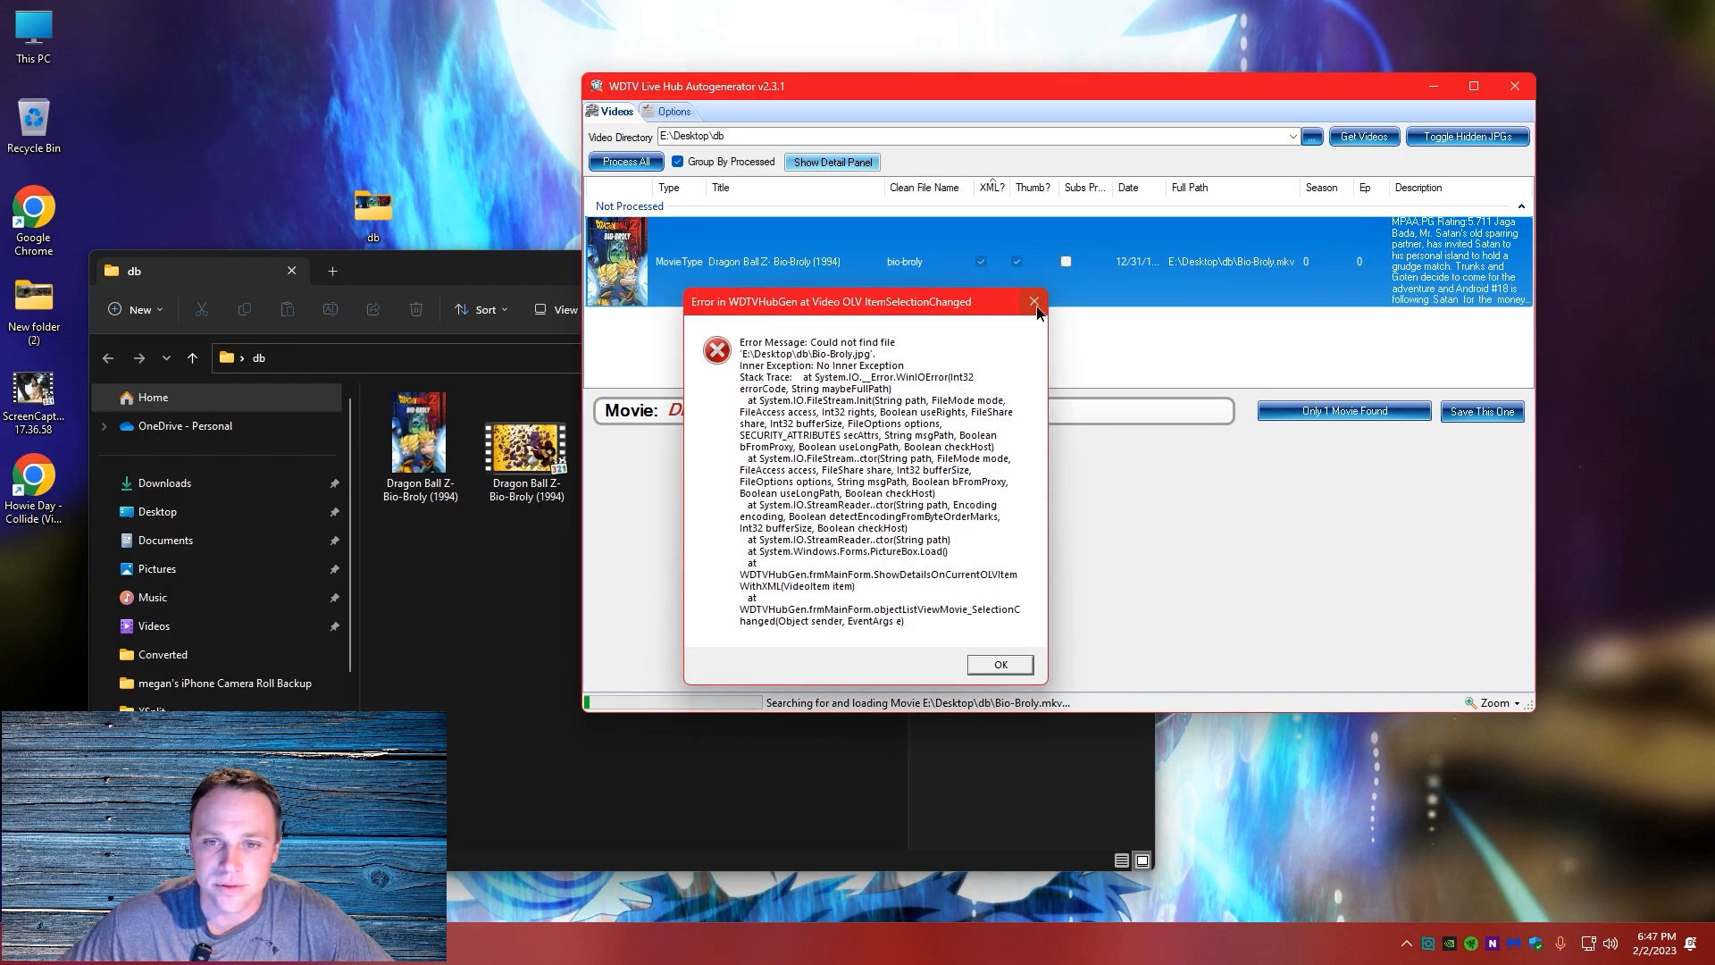
Dismiss the file error and review the actions available for the Bio-Broly entry without choosing one
left_click(1034, 301)
left_click(1217, 352)
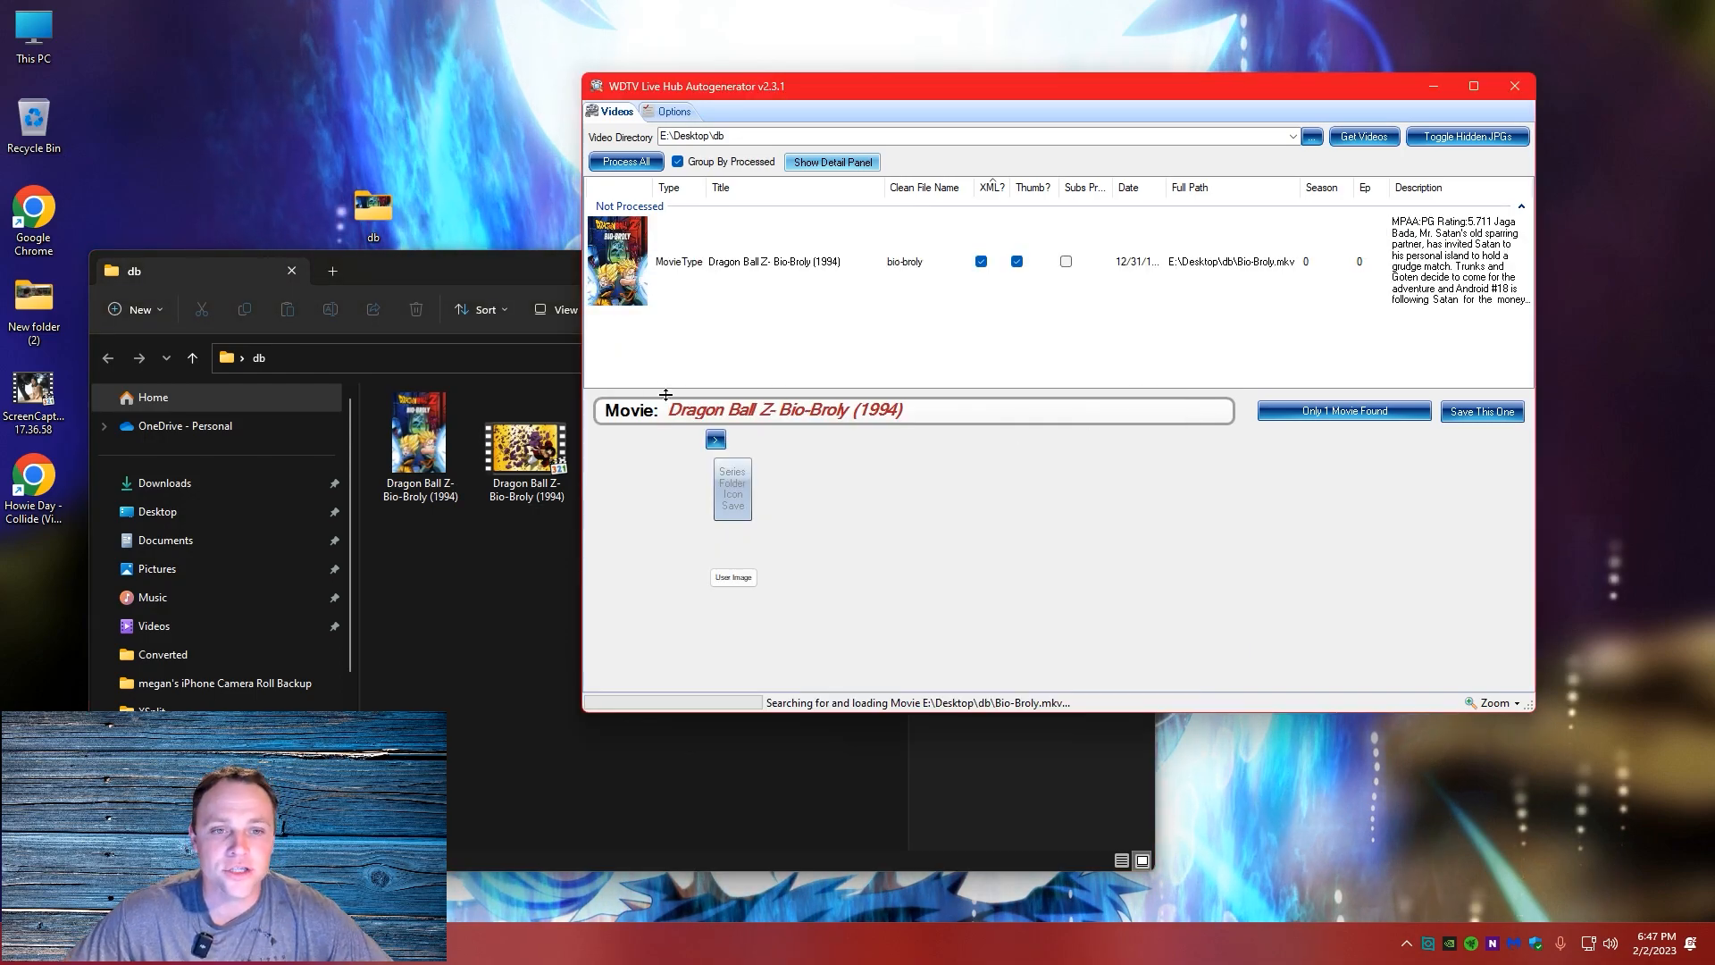
right_click(873, 325)
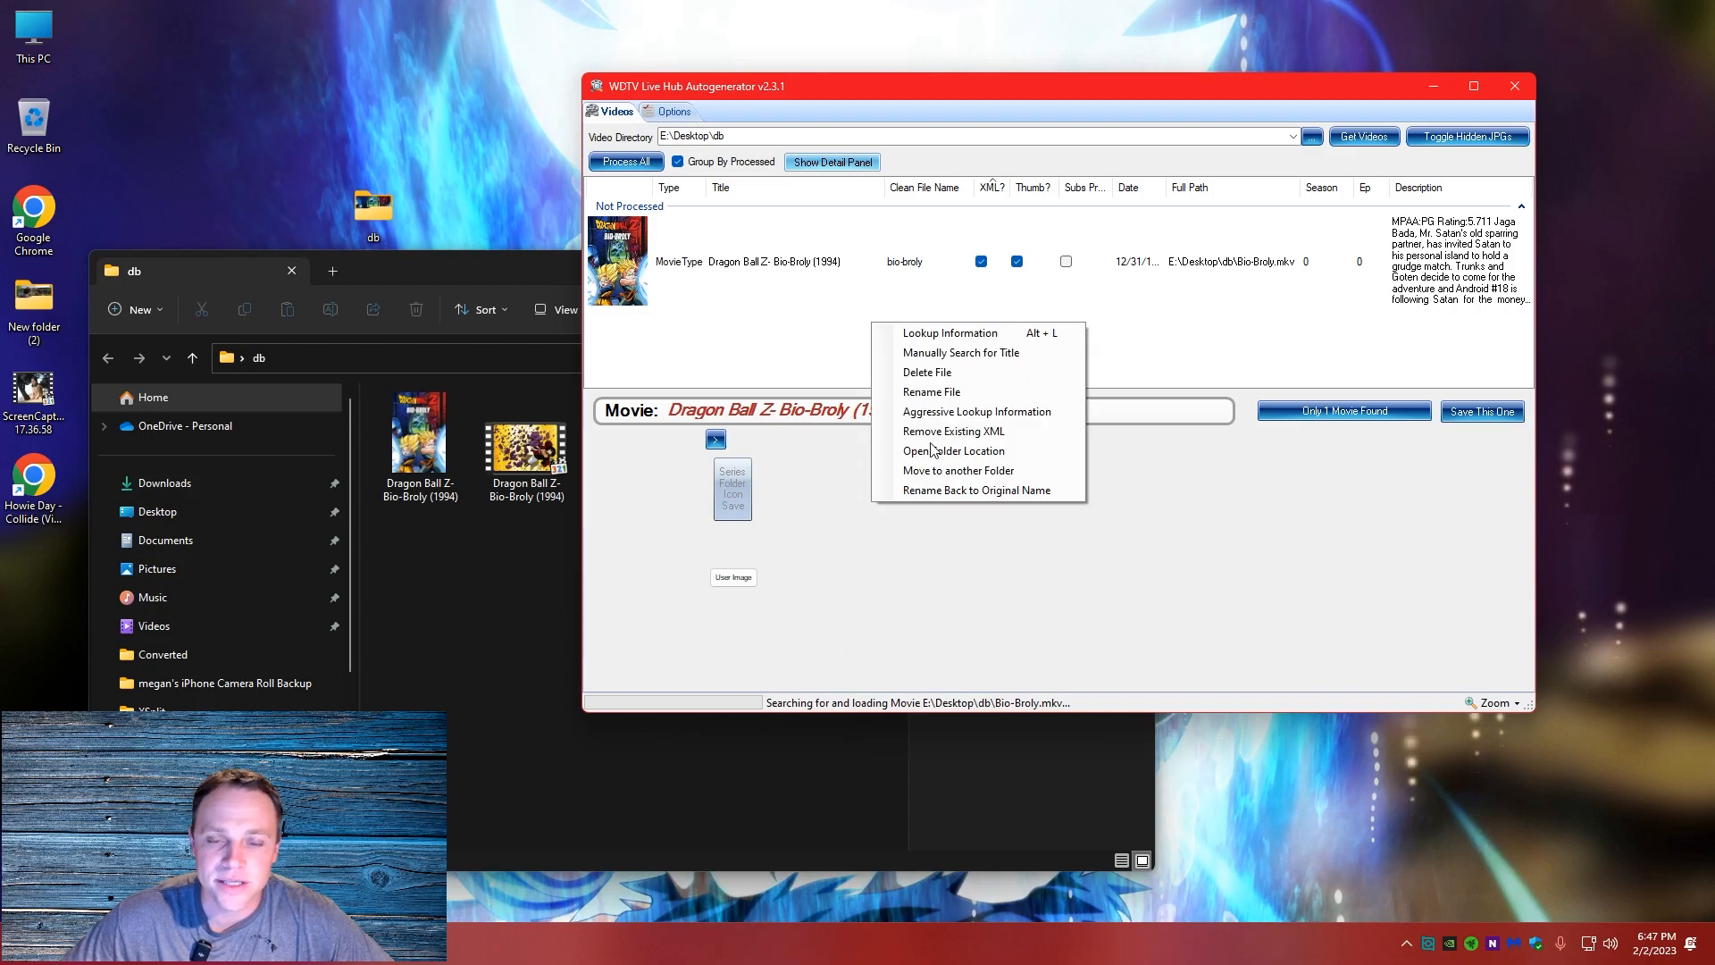
left_click(795, 344)
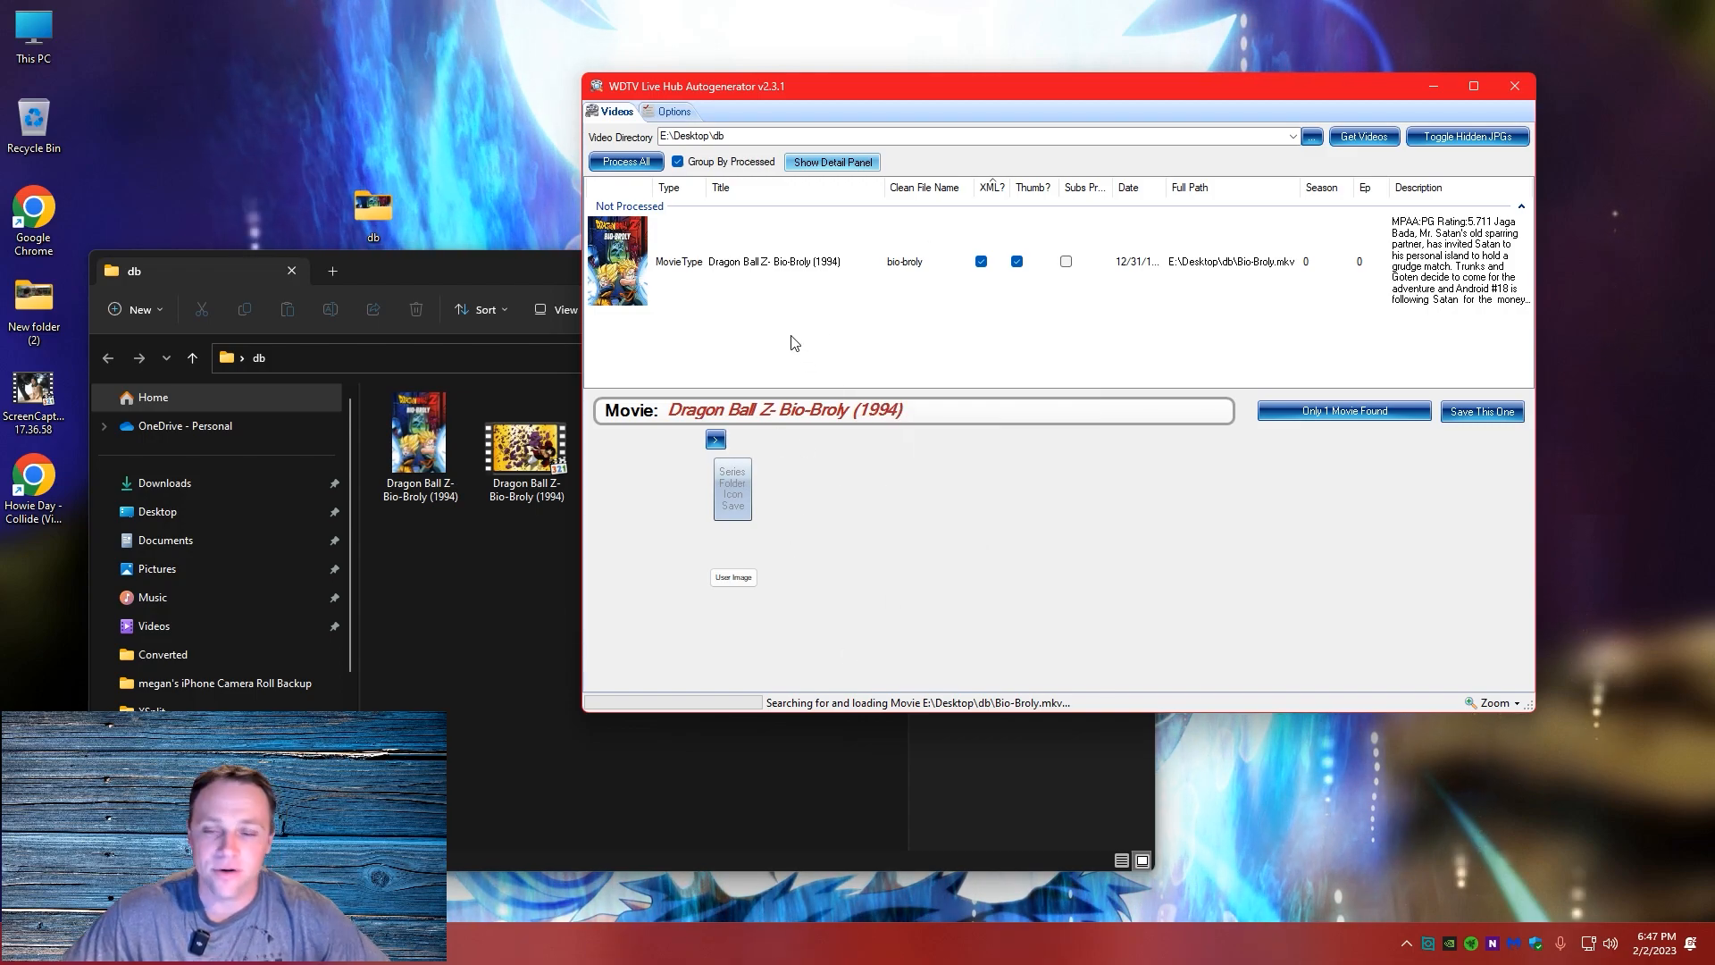
Set the video directory to W:\DragonBall-Everything\Dragonball- All movies\Dragon Ball Z and load its videos
left_click(1313, 136)
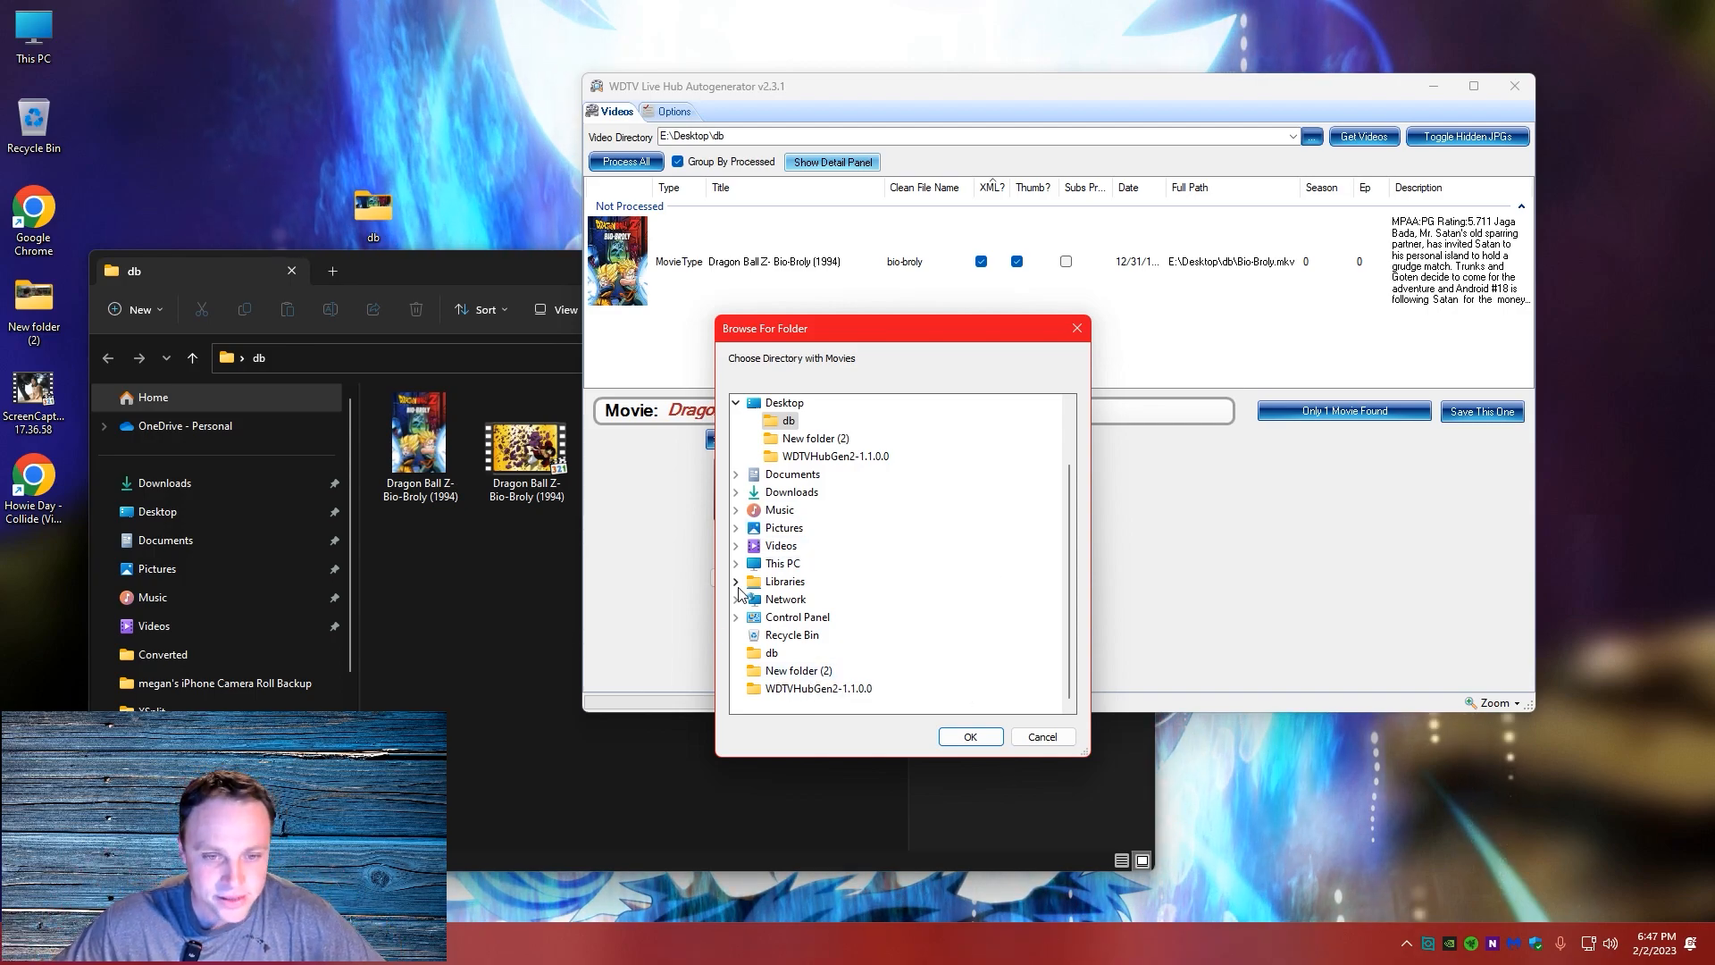
left_click(779, 566)
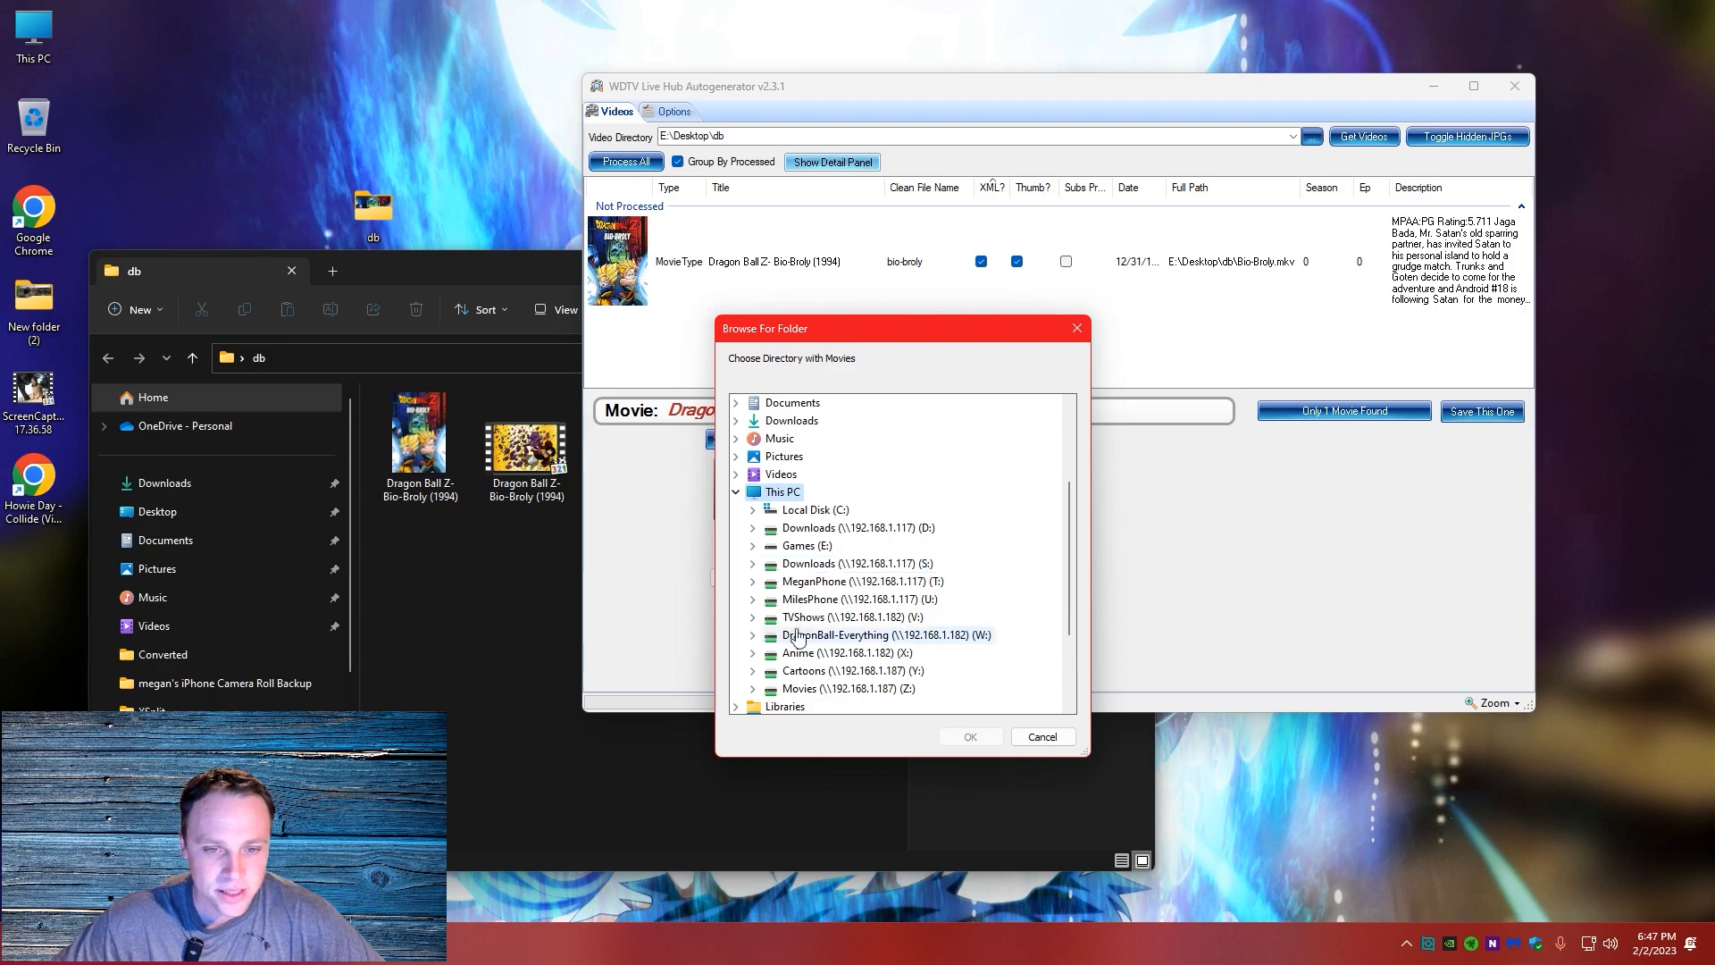
left_click(836, 635)
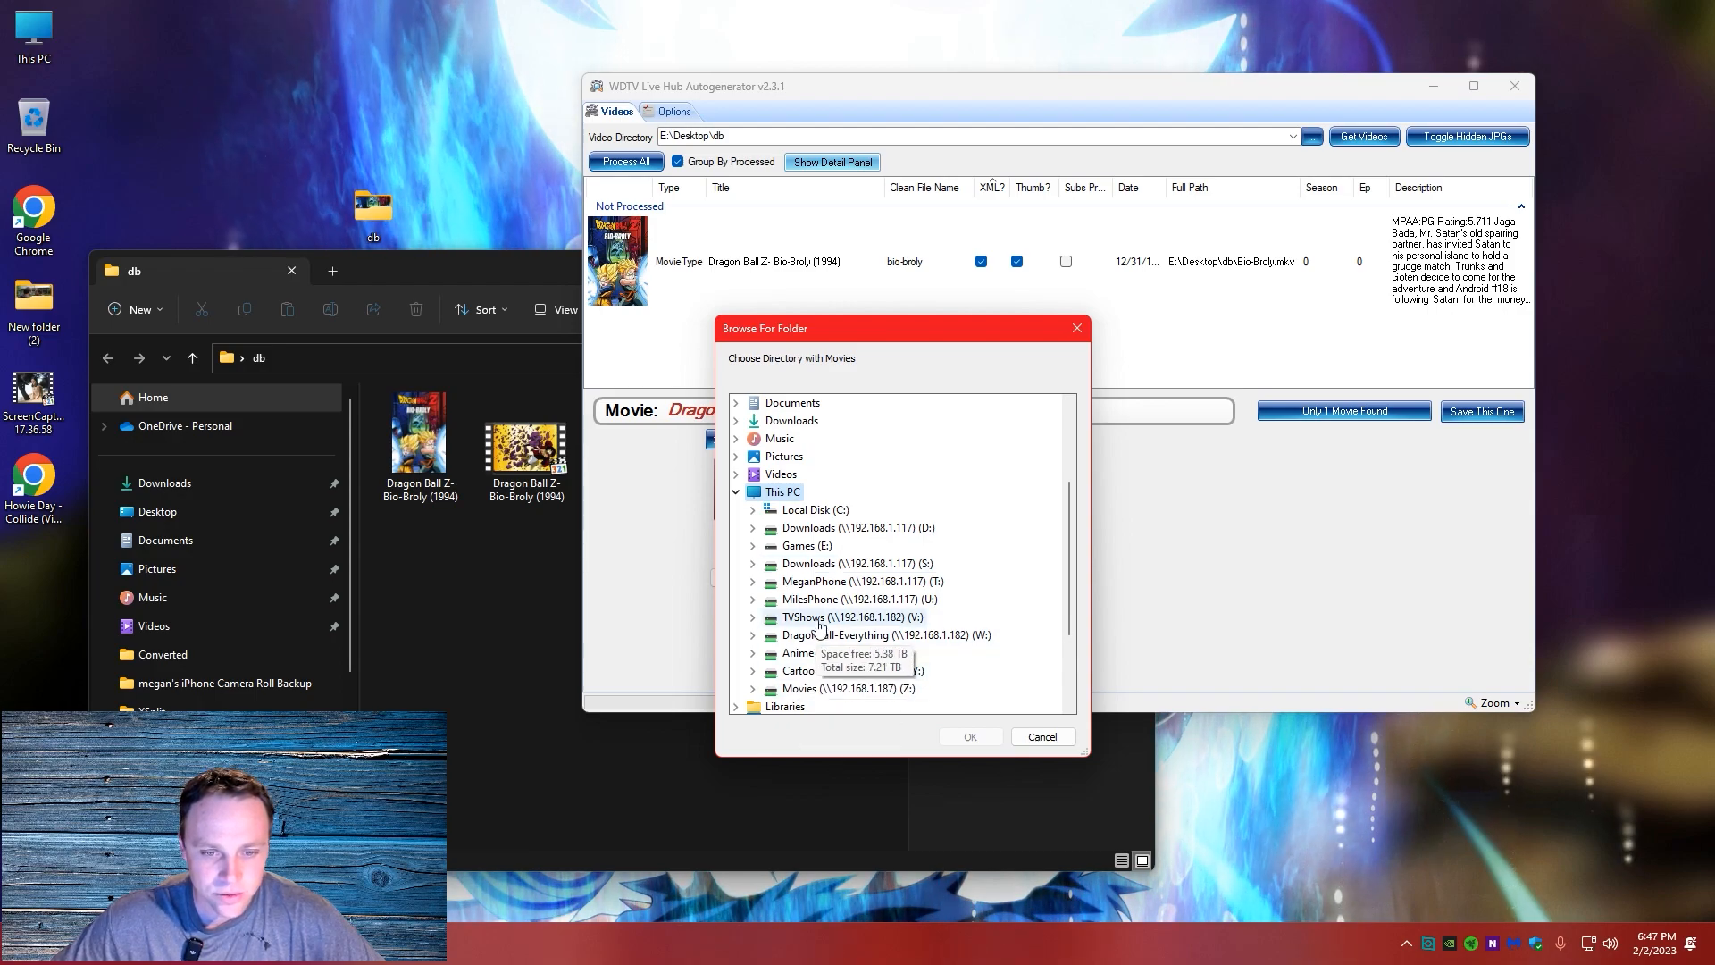
scroll(983, 545, "down", 3)
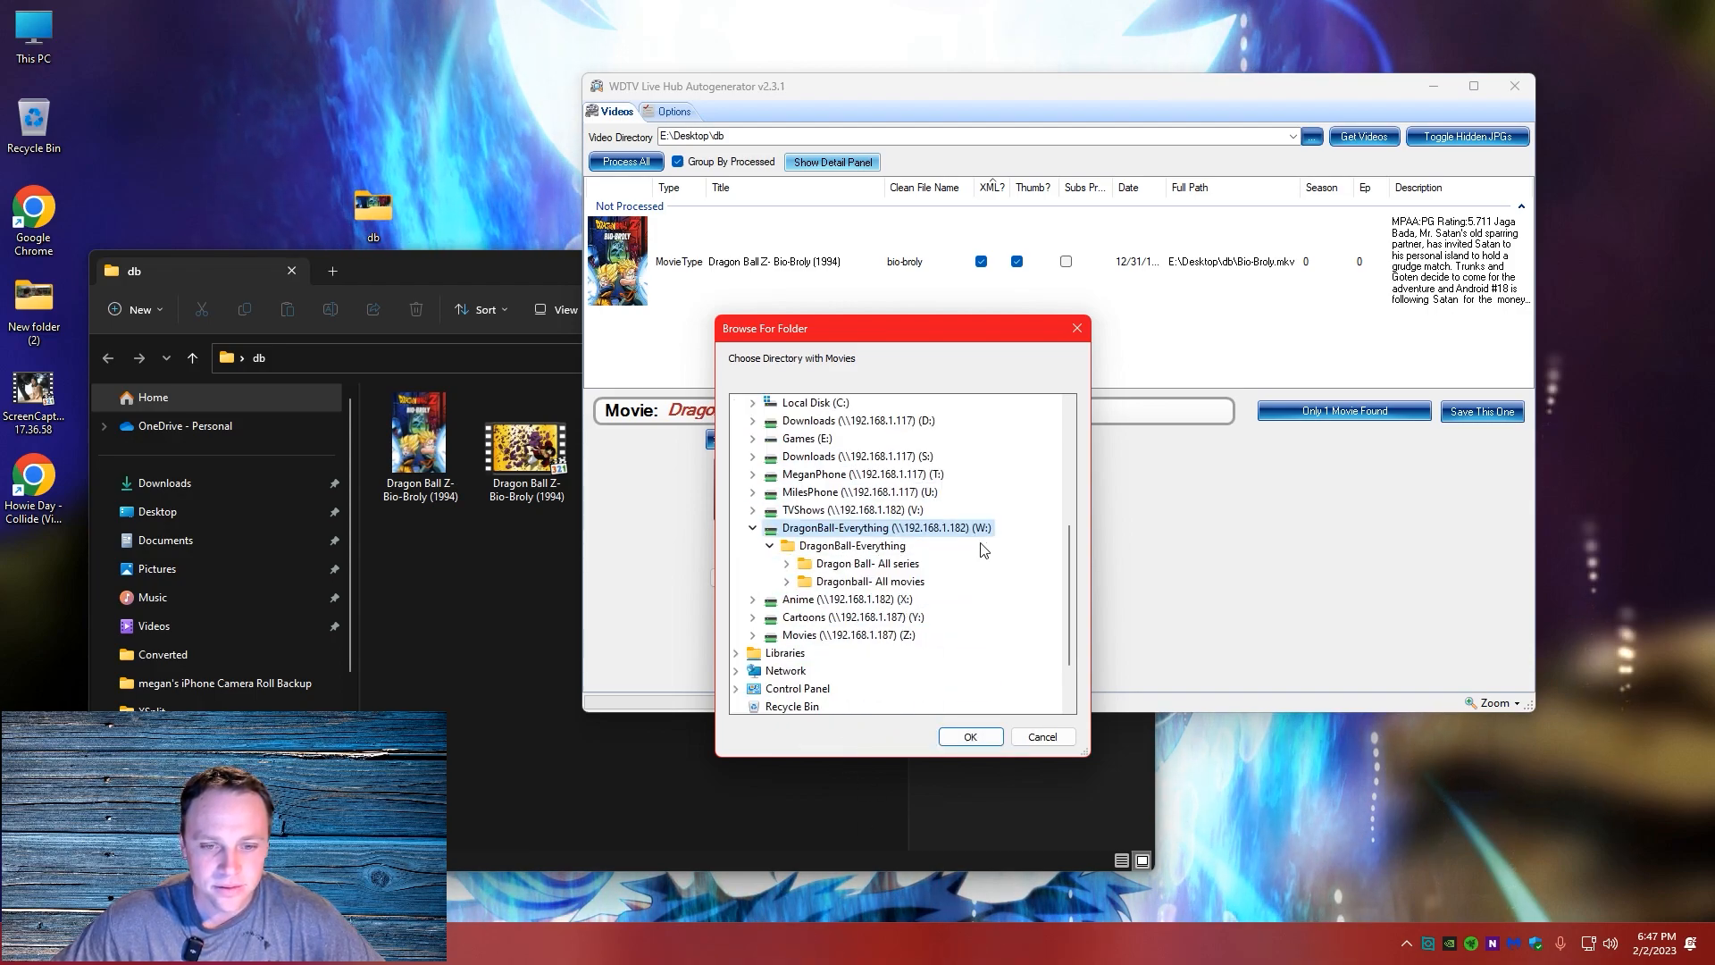
left_click(868, 581)
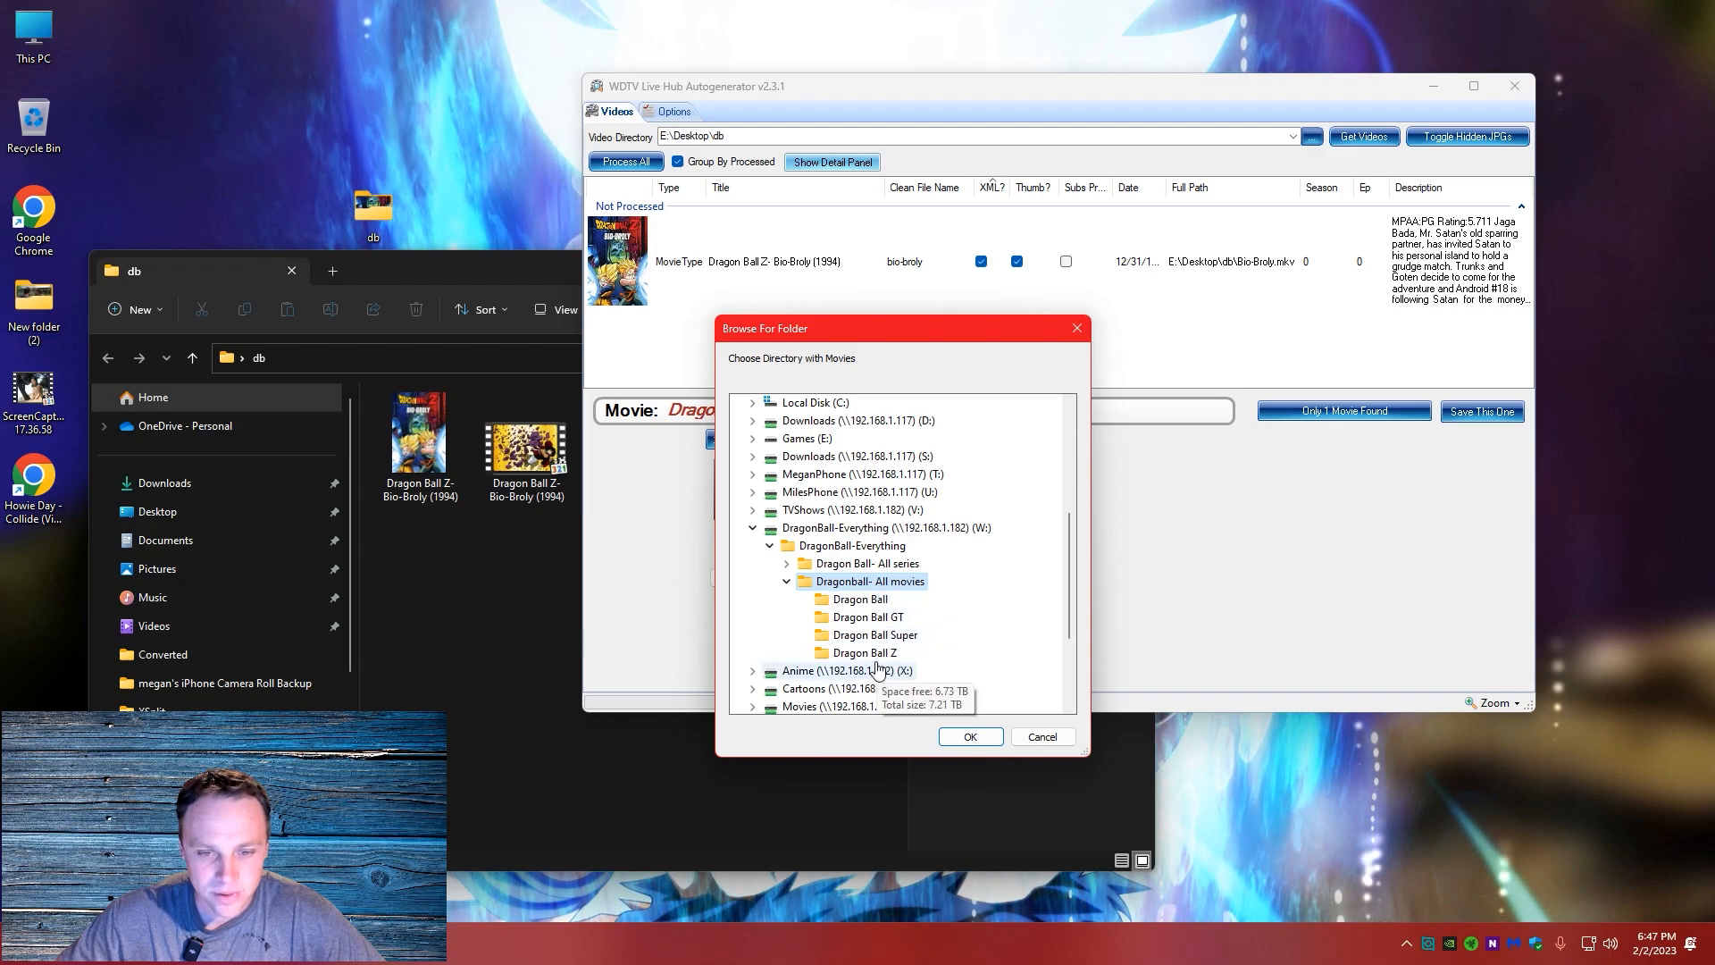
left_click(970, 738)
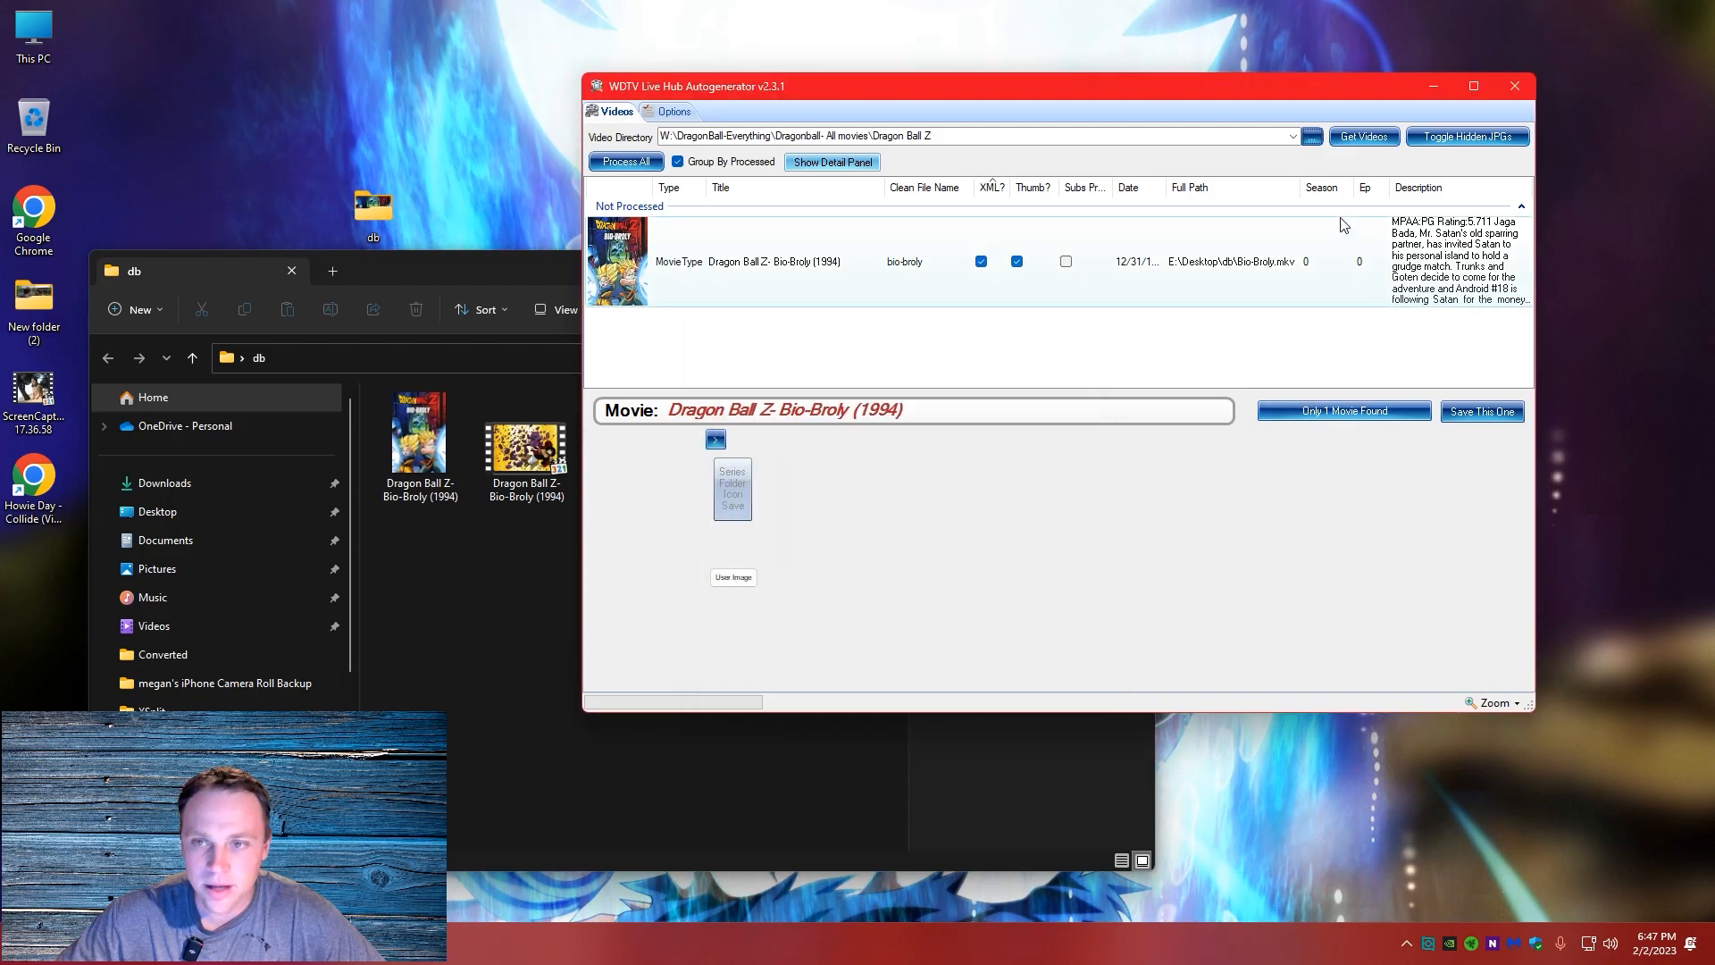
left_click(1352, 138)
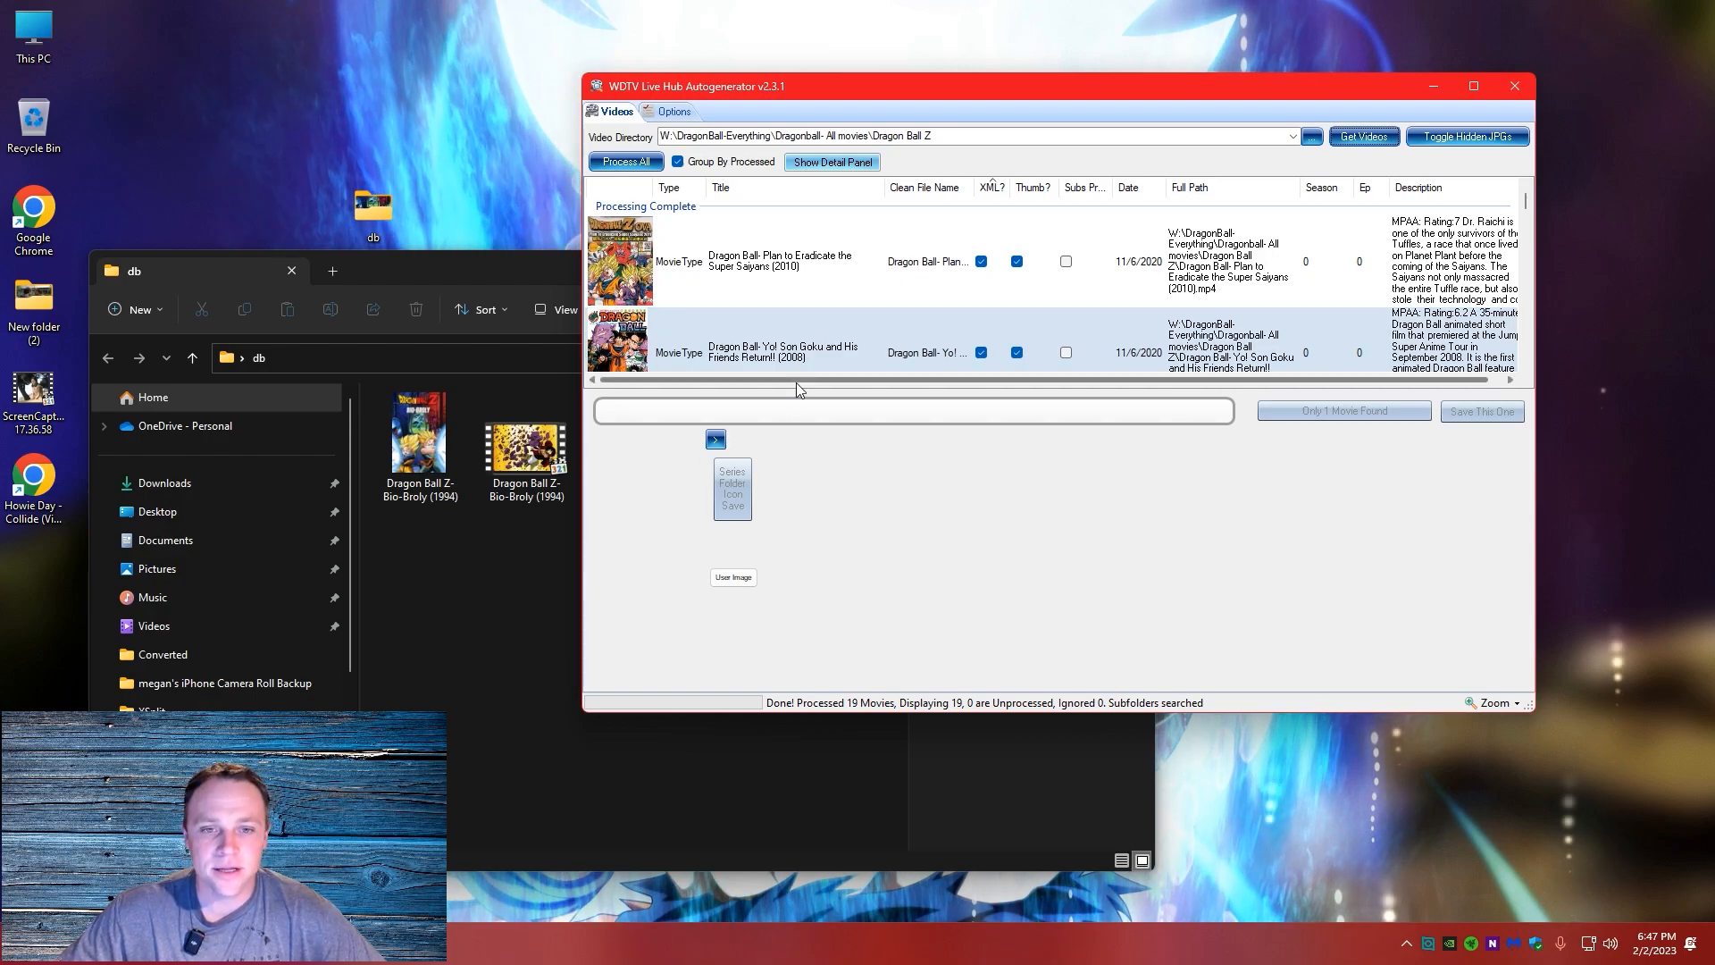
Examine the processed Dragon Ball movies, including the details of Yo! Son Goku and His Friends Return!! and Bardock - The Father of Goku
scroll(929, 313, "down", 5)
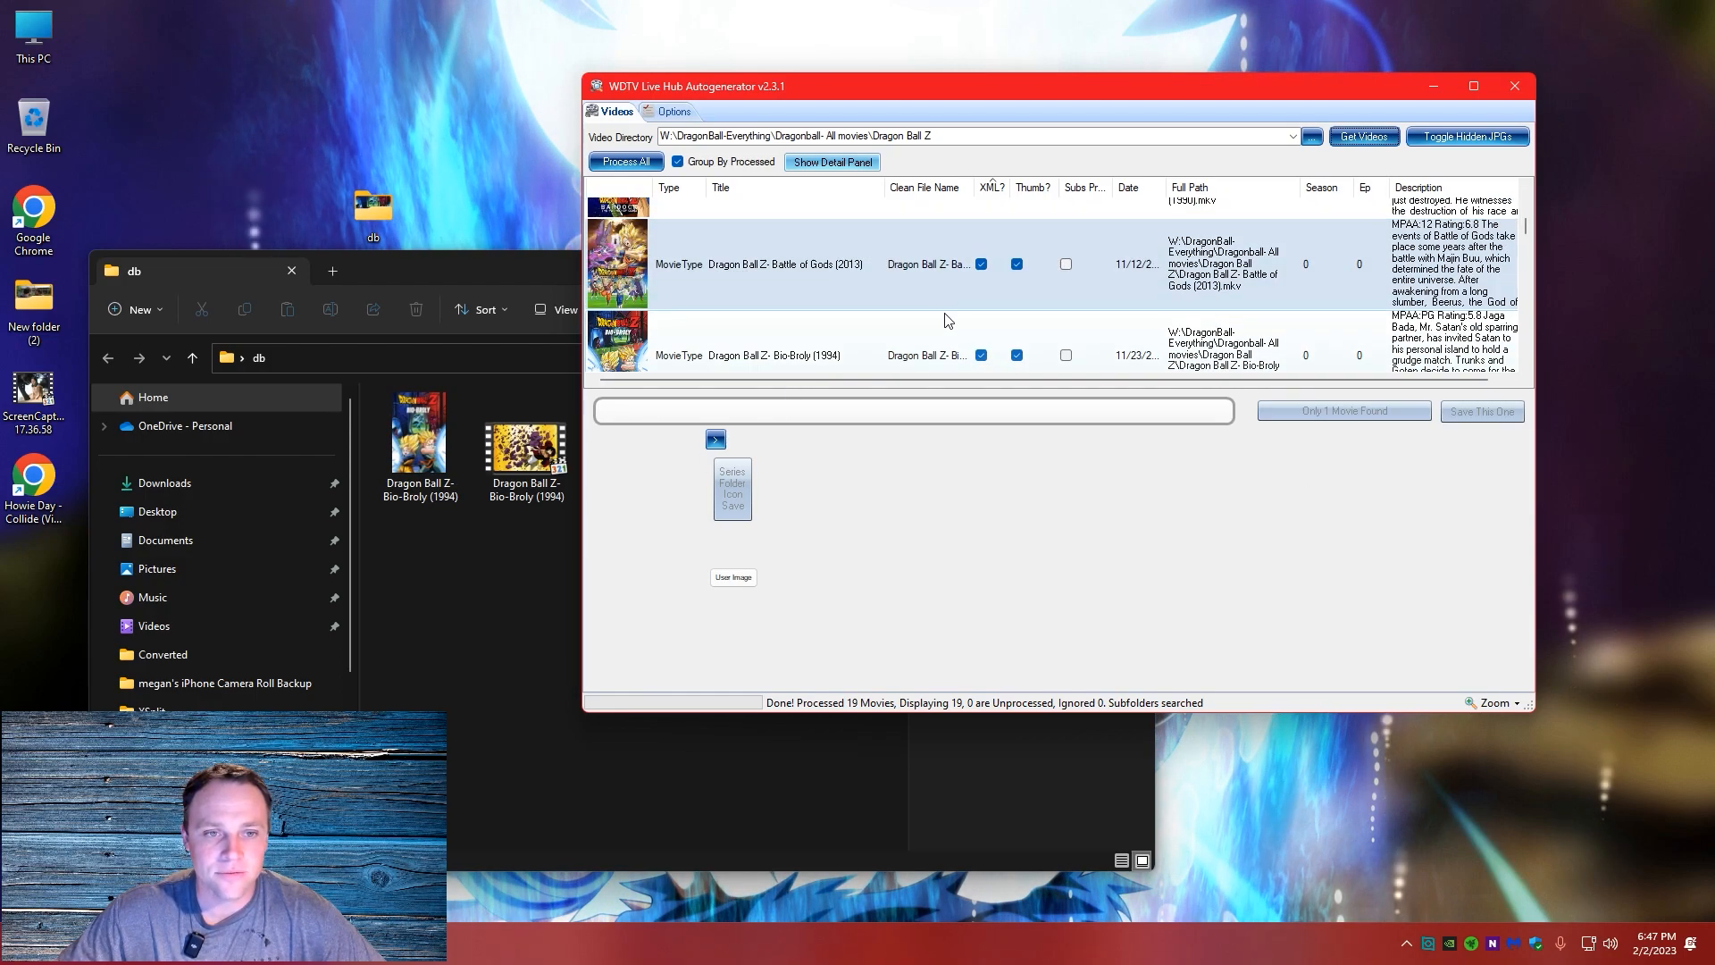
scroll(922, 303, "down", 5)
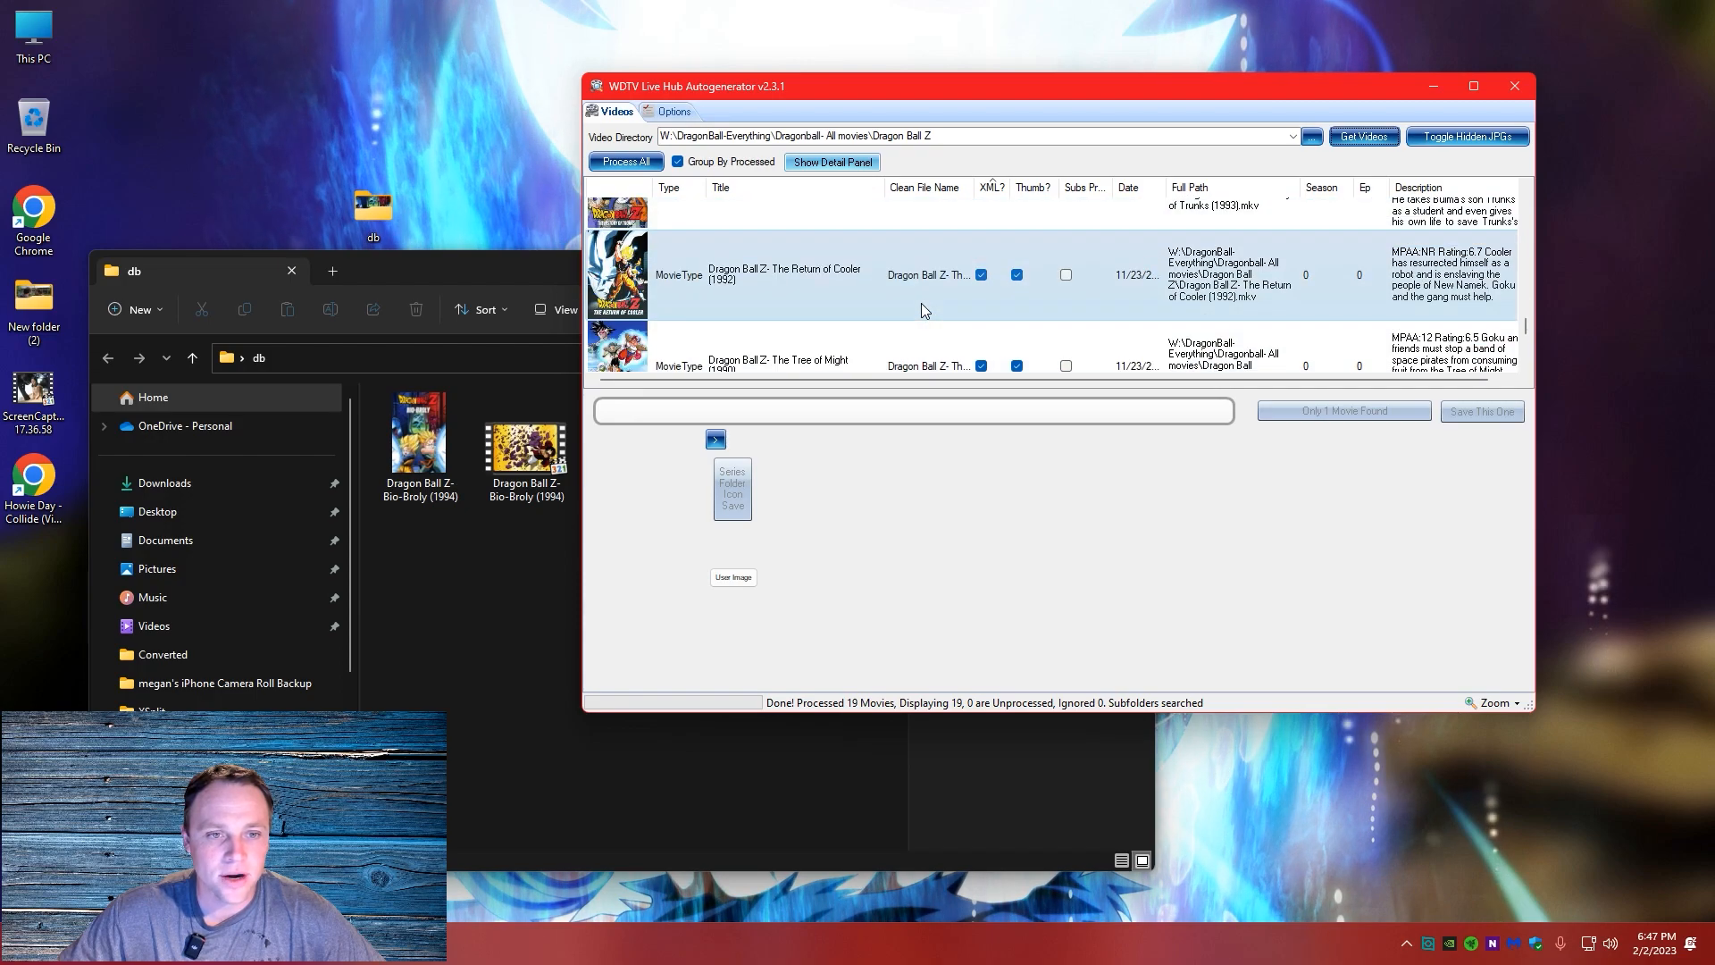
scroll(911, 304, "up", 10)
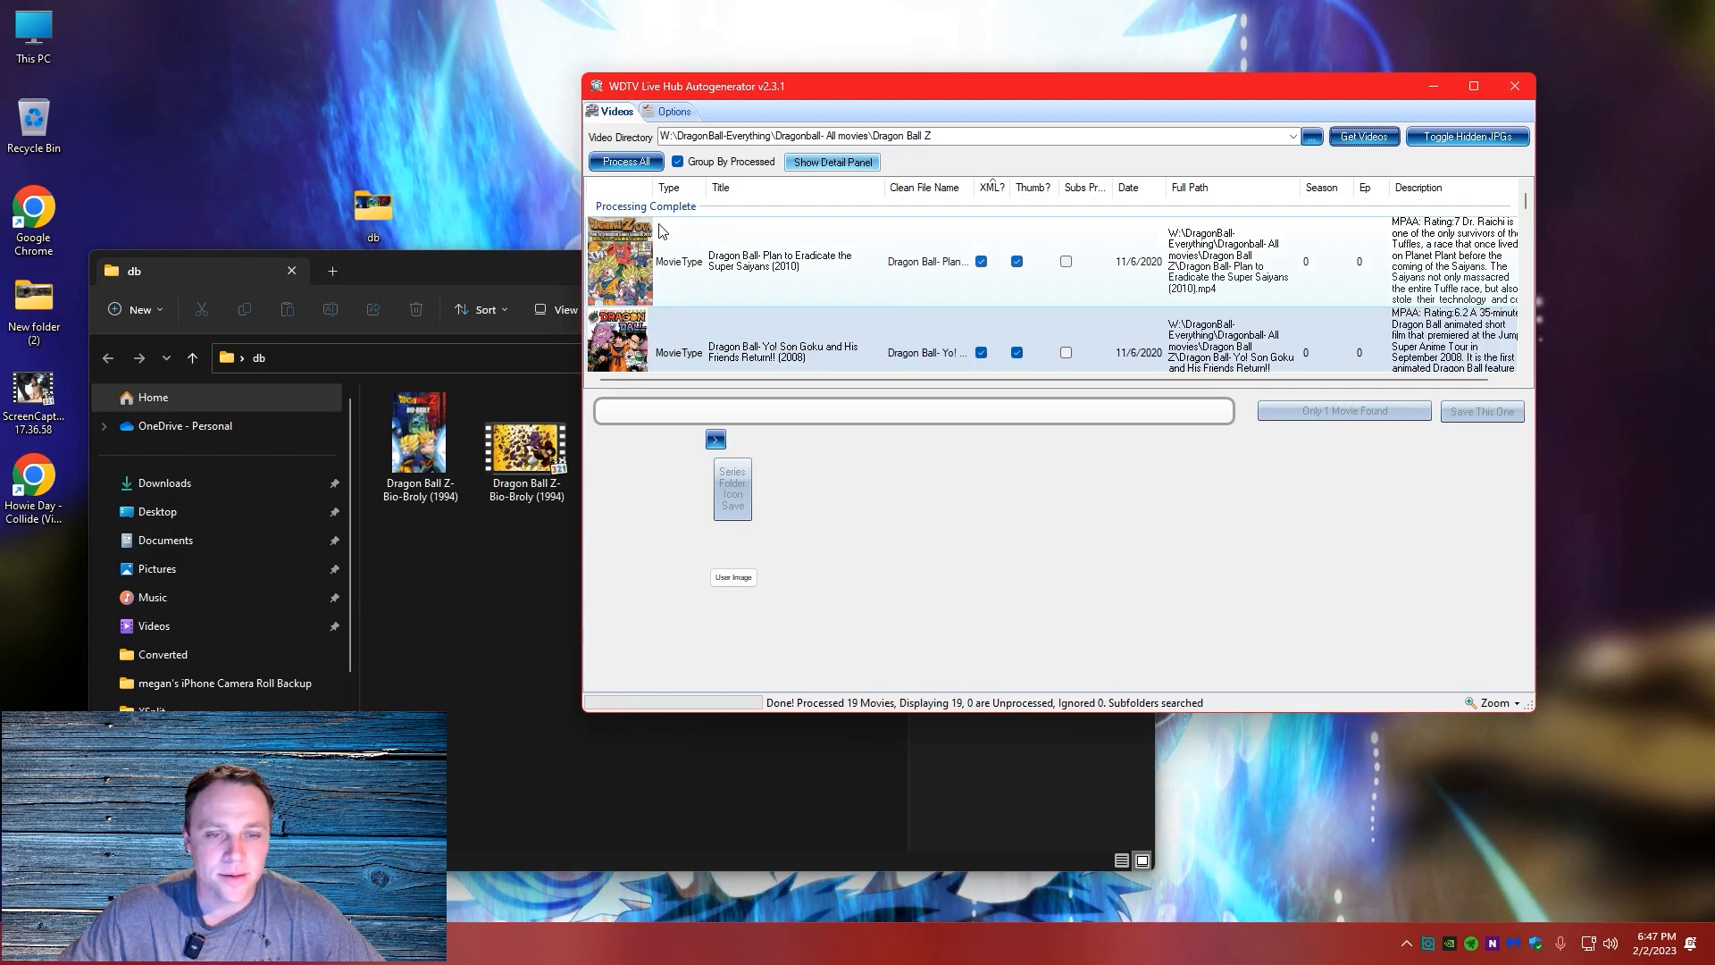
left_click(644, 236)
left_click(893, 322)
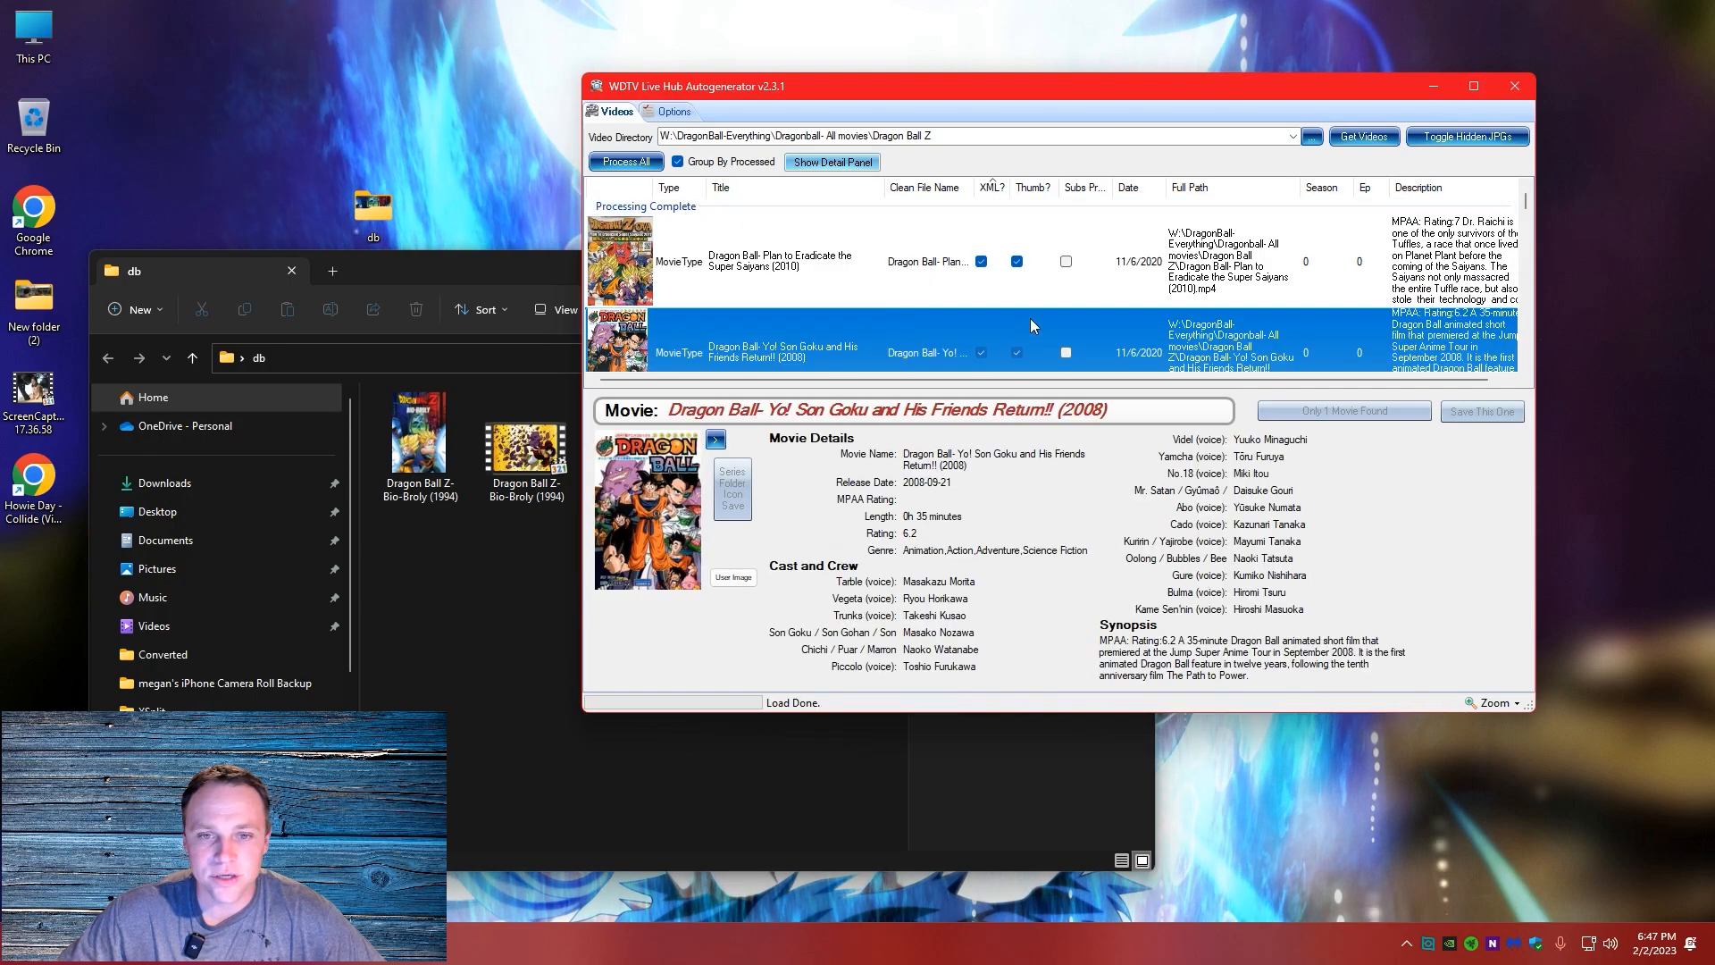
scroll(1027, 325, "down", 1)
left_click(811, 338)
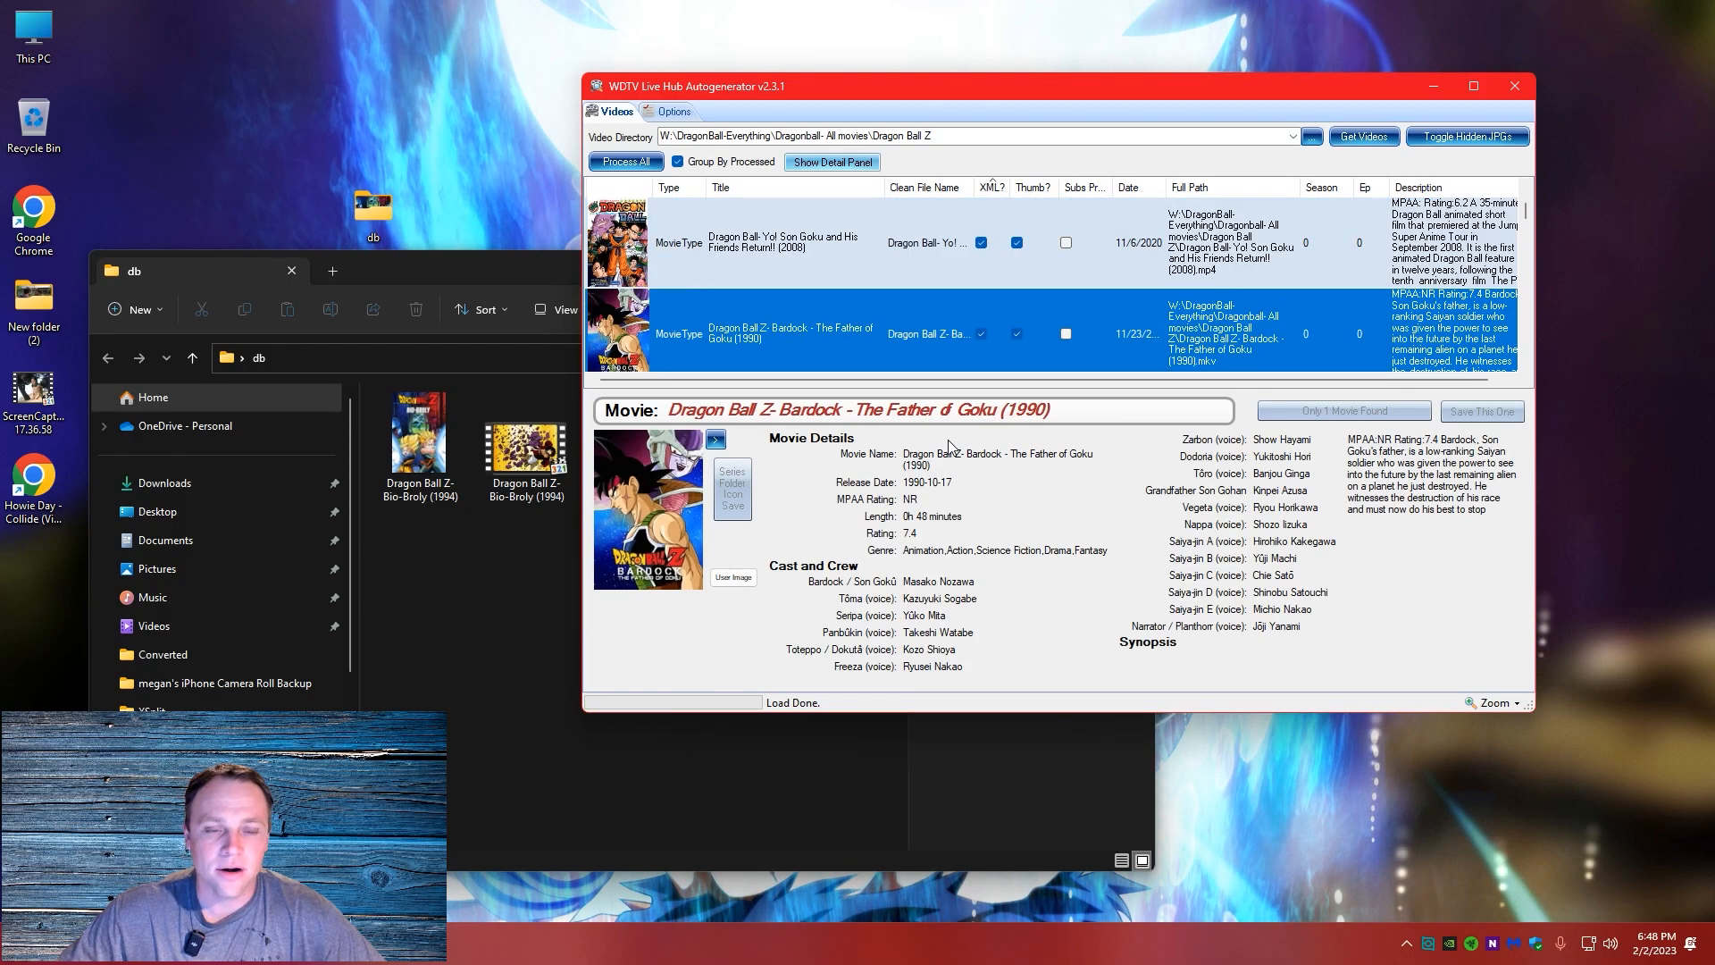
scroll(1033, 305, "up", 2)
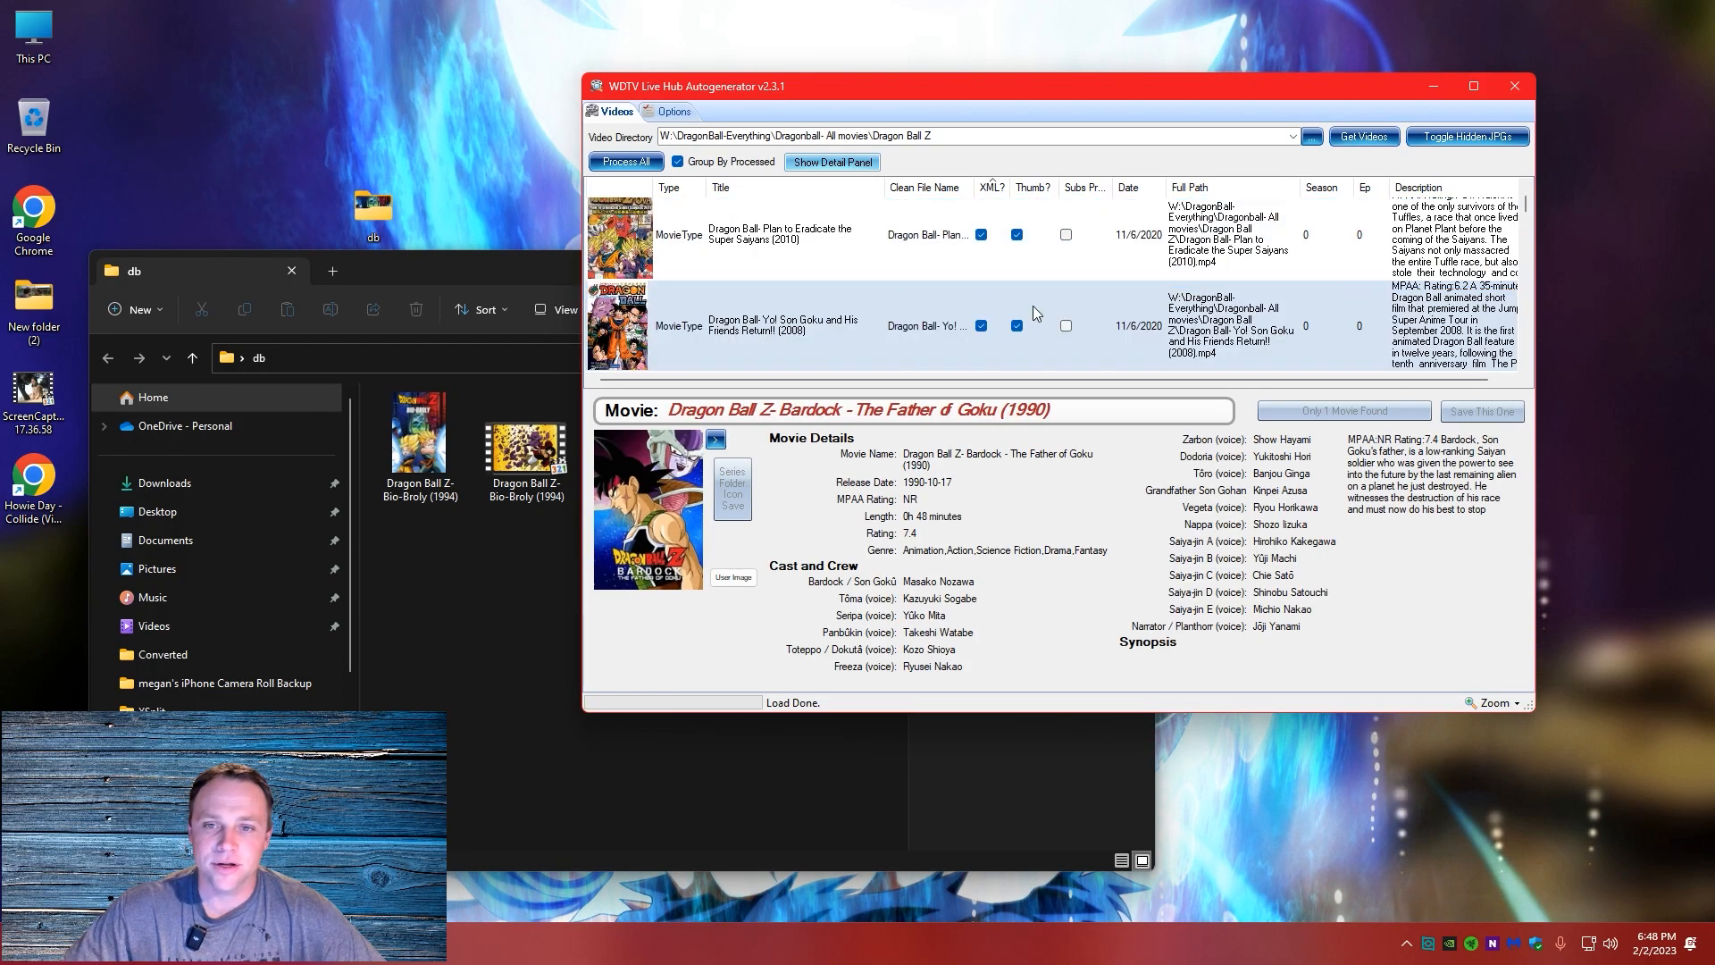
Cycle through the alternate cover images for Dragon Ball- Plan to Eradicate the Super Saiyans (2010) without saving one
right_click(792, 292)
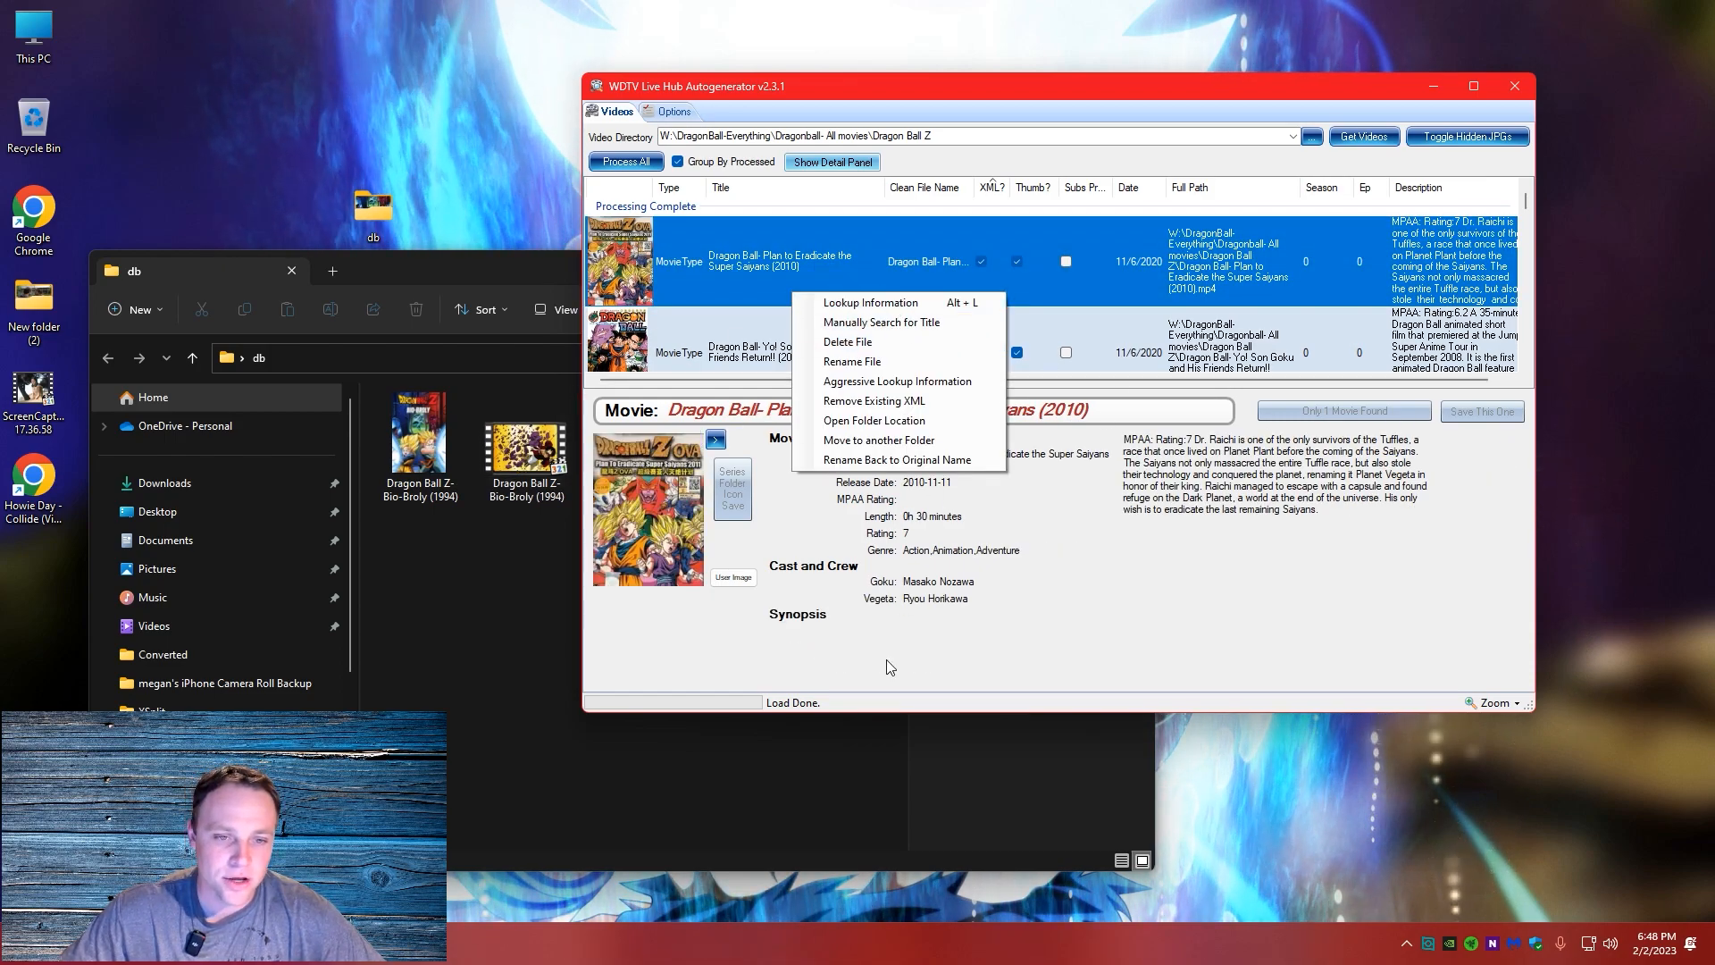
left_click(735, 480)
left_click(718, 437)
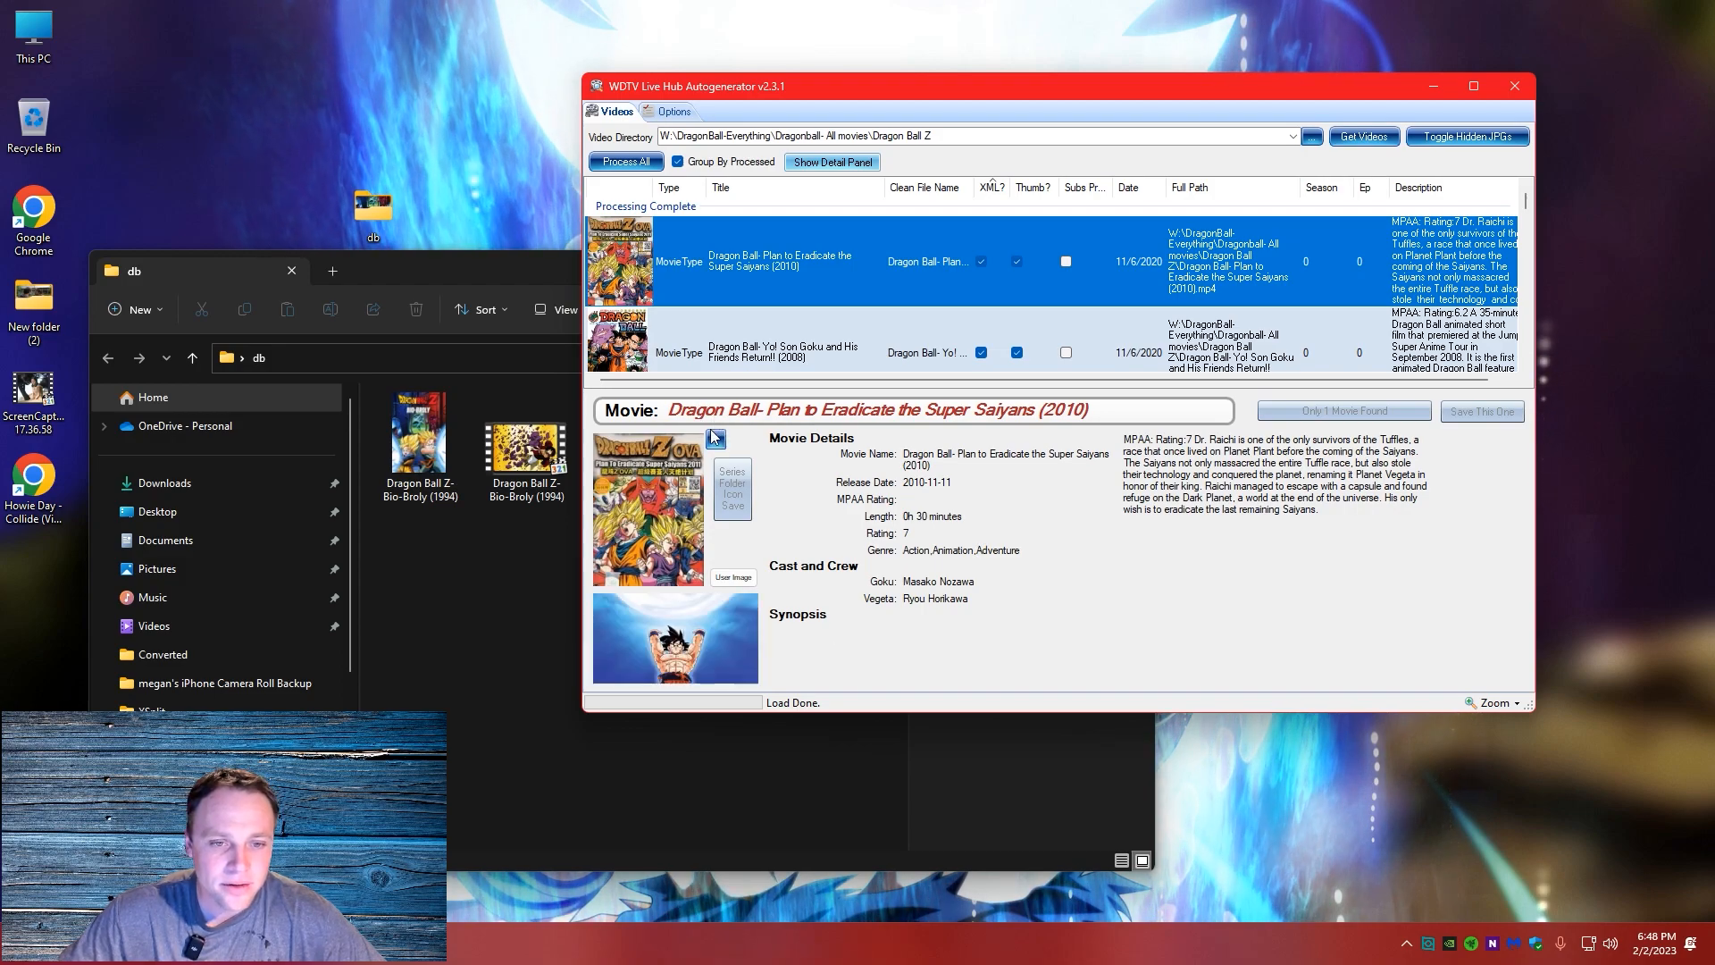
left_click(716, 438)
left_click(716, 438)
left_click(717, 438)
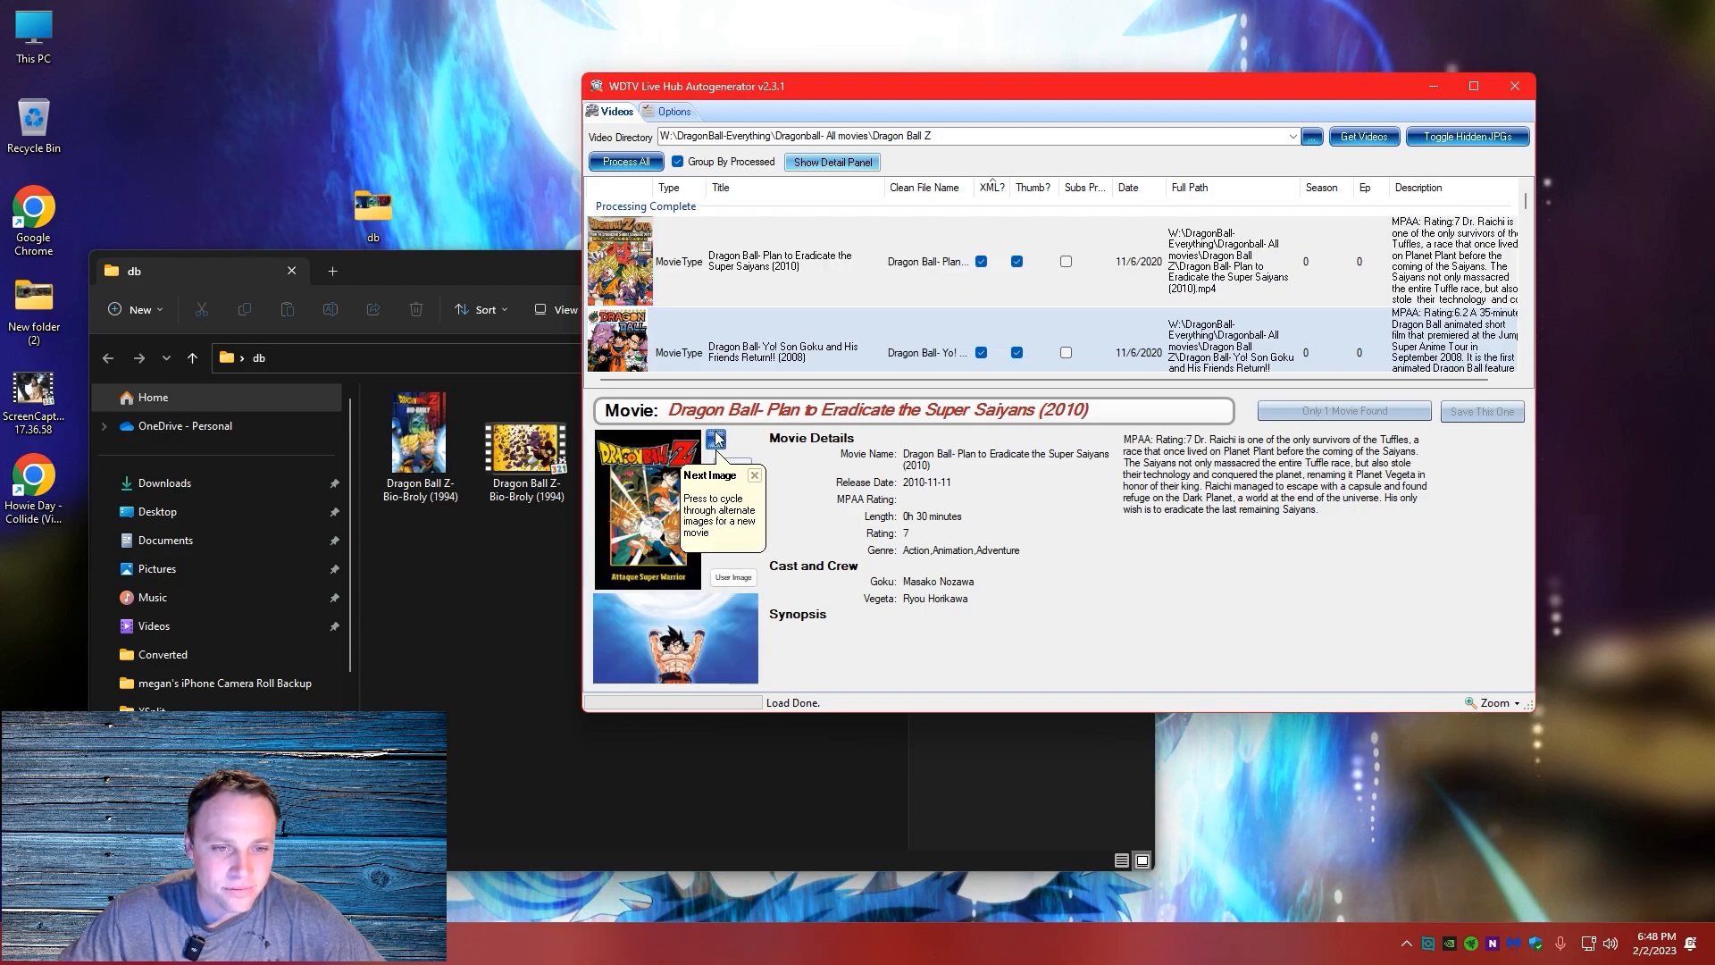
left_click(716, 438)
left_click(716, 438)
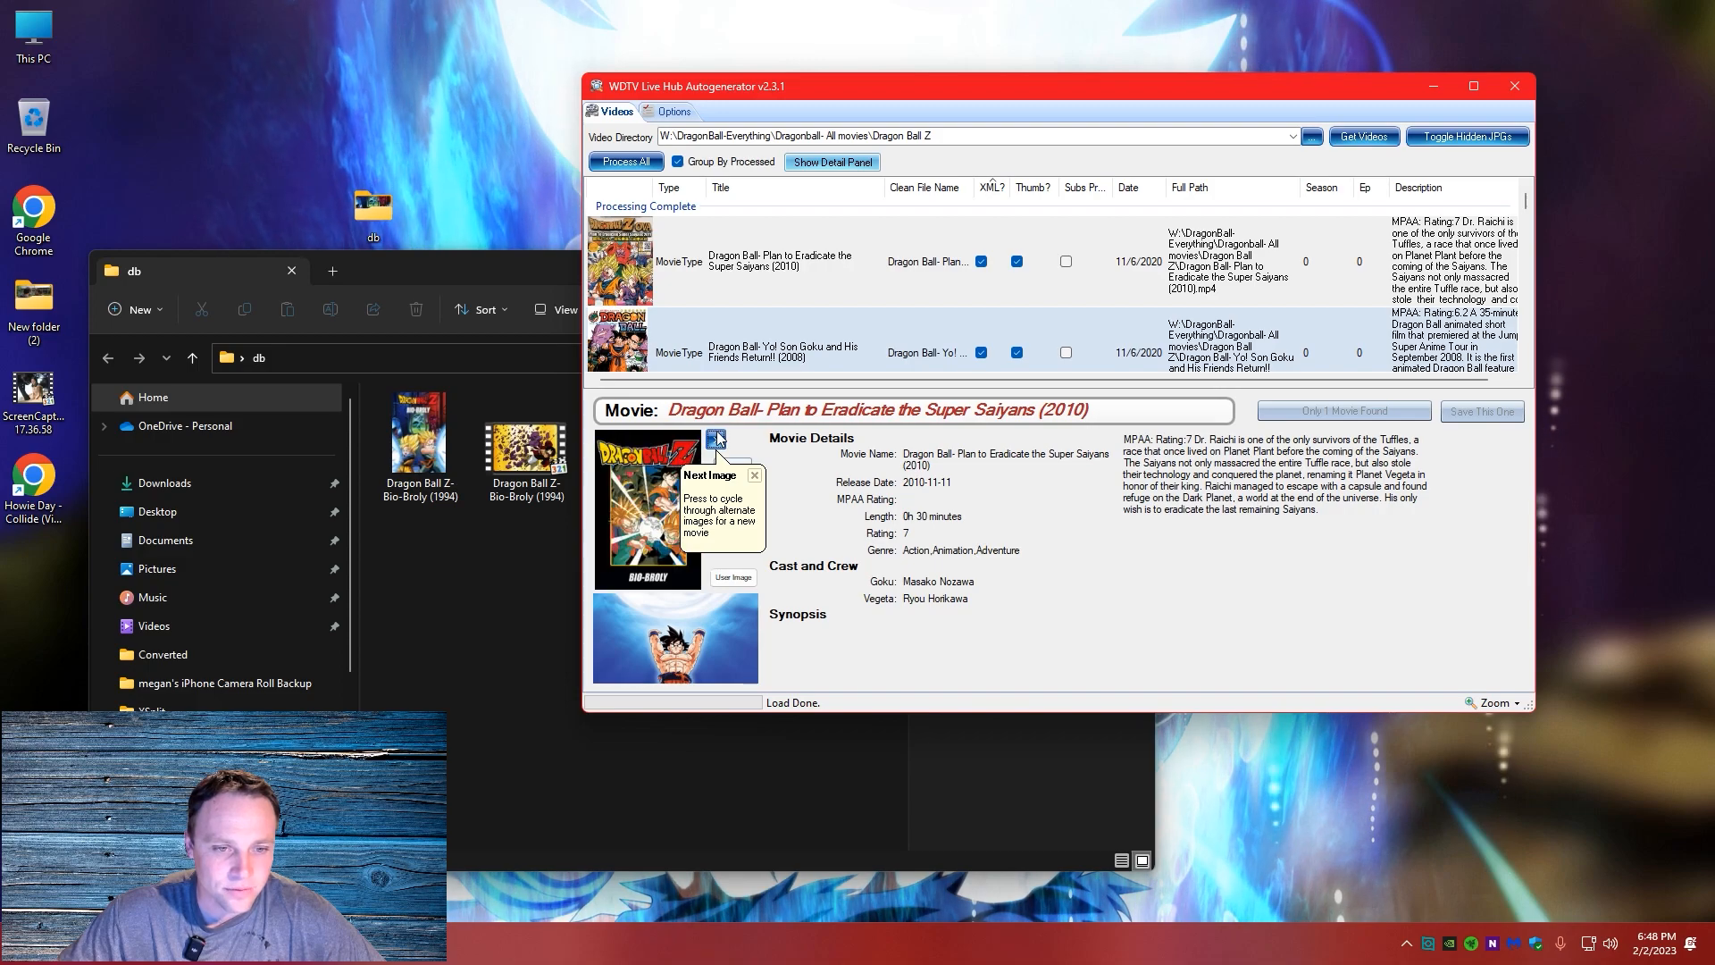
left_click(717, 437)
left_click(717, 437)
left_click(717, 438)
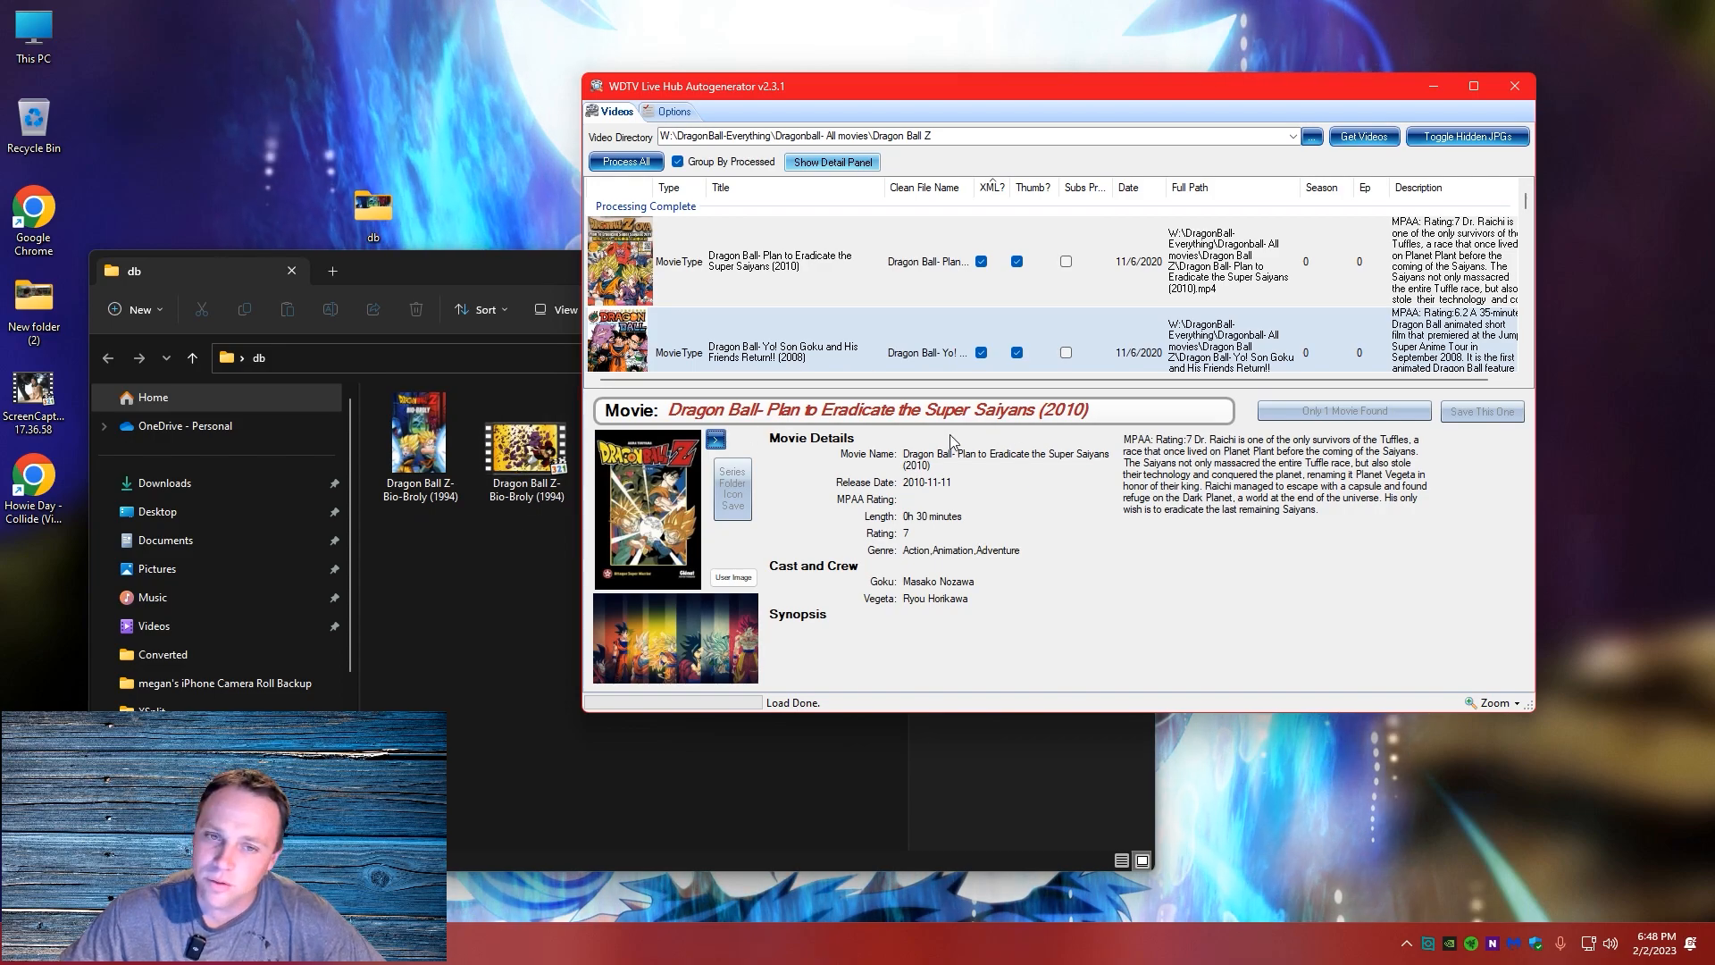
Set the video directory back to the desktop's db folder and load its videos
left_click(1306, 137)
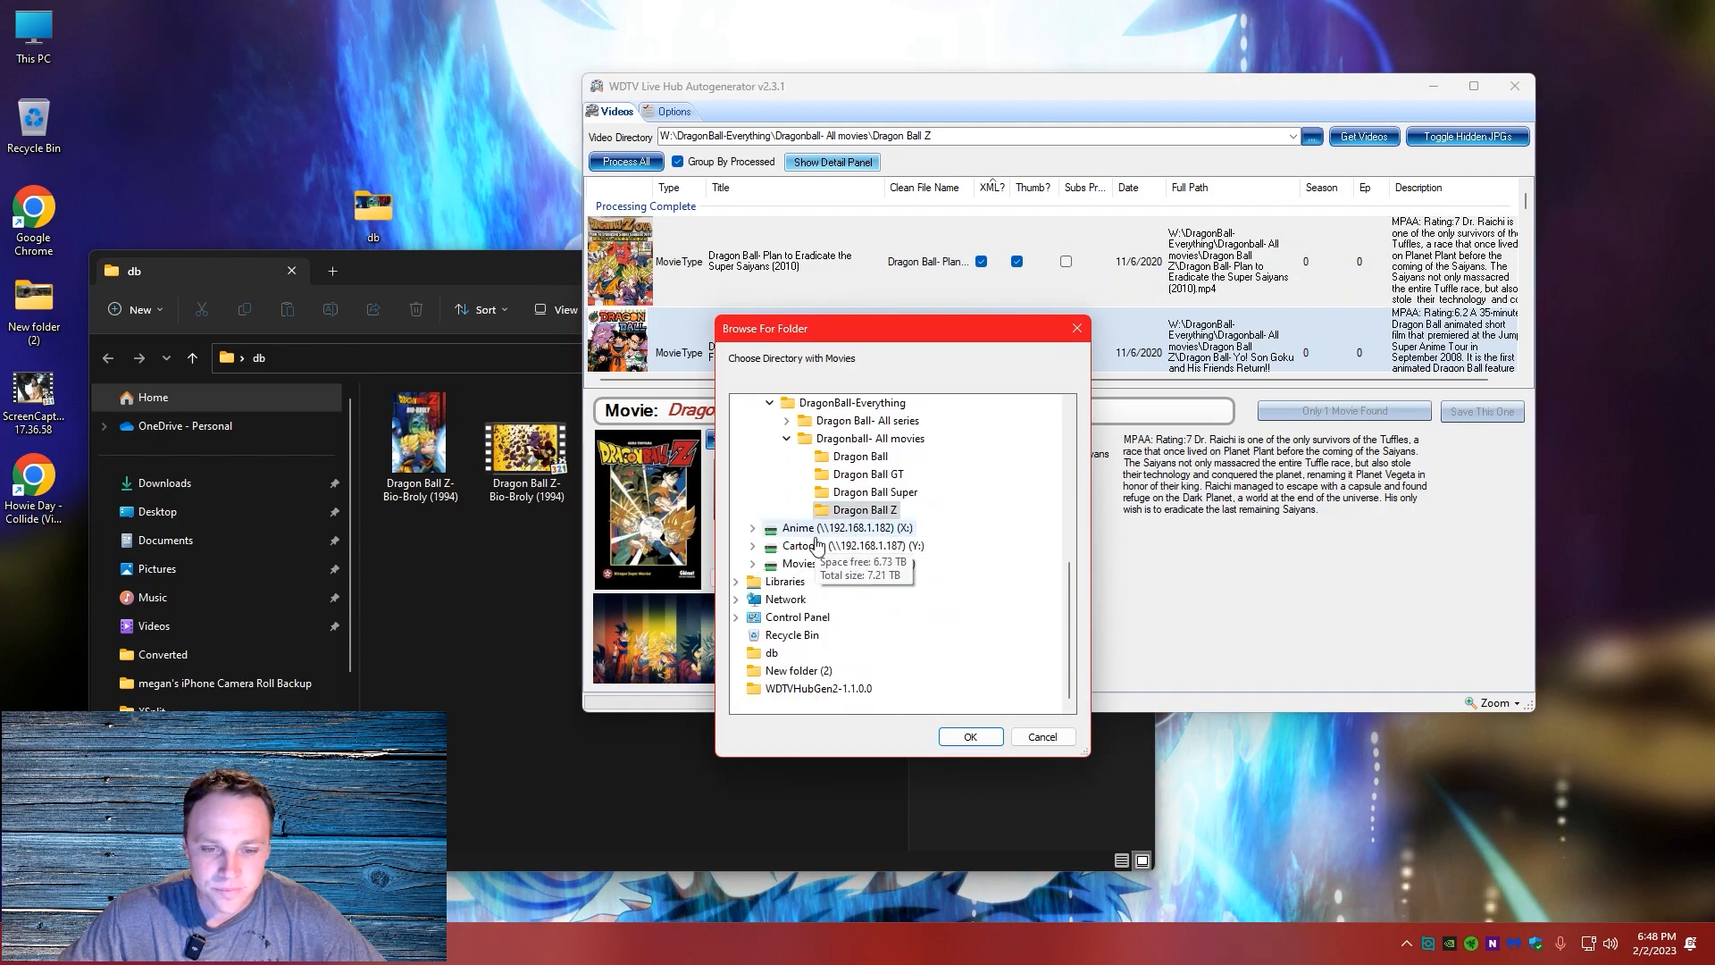
left_click(770, 653)
left_click(970, 737)
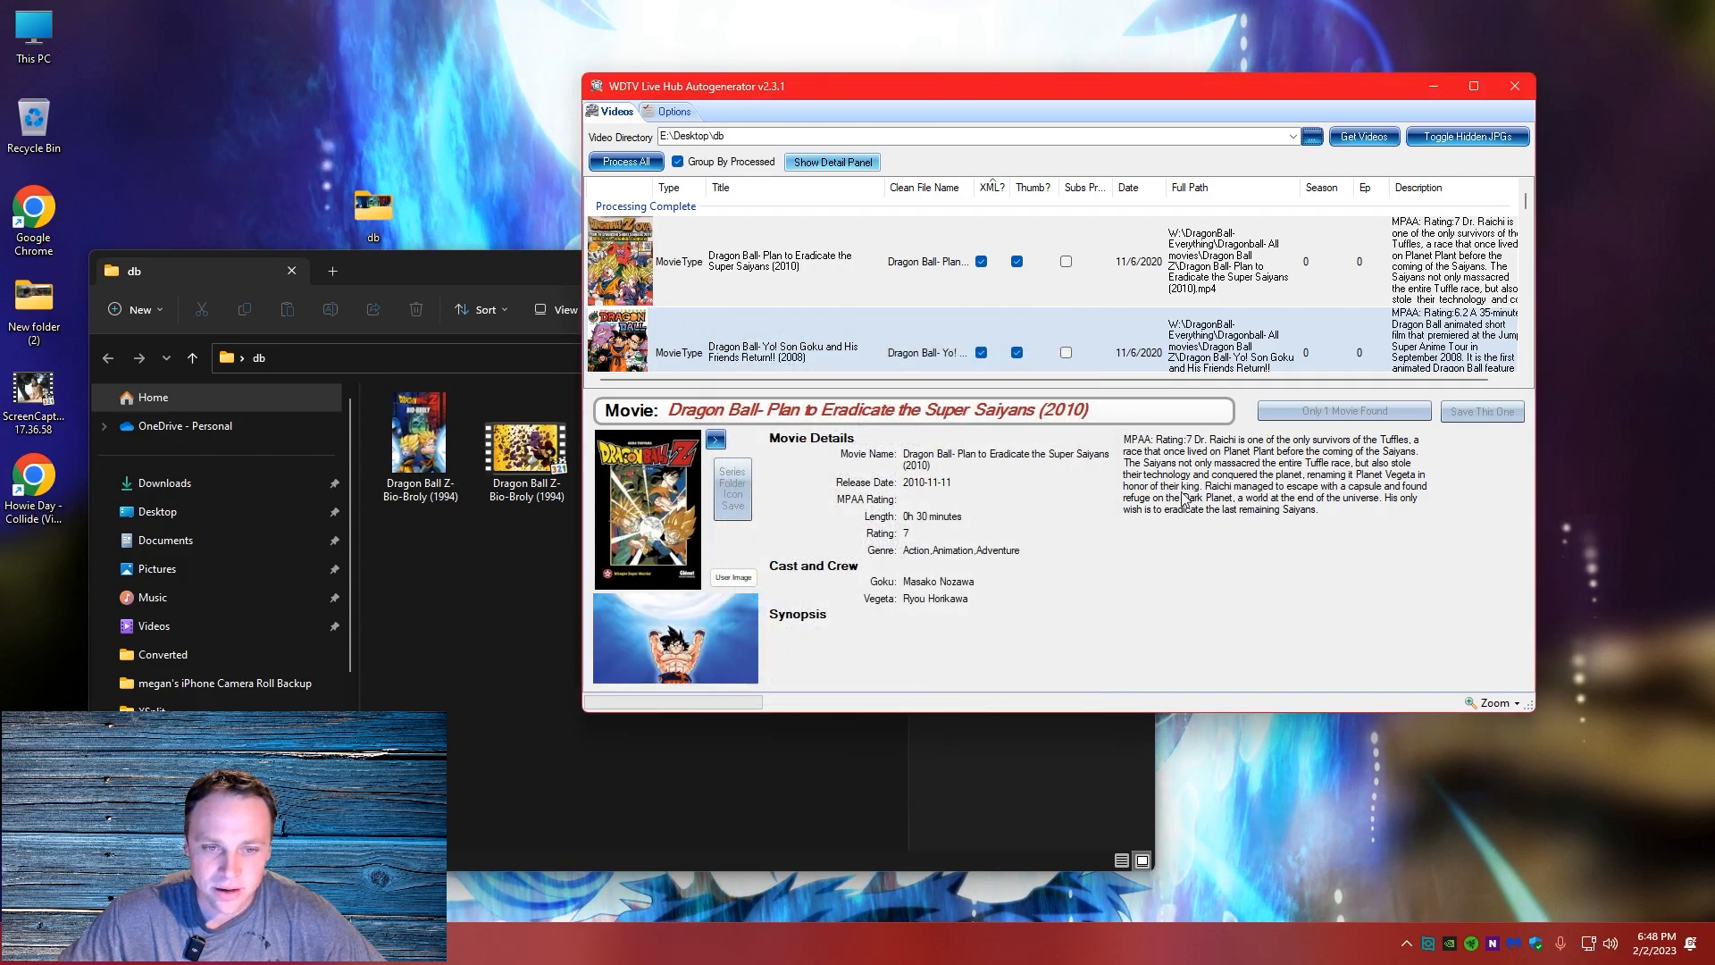
left_click(1361, 138)
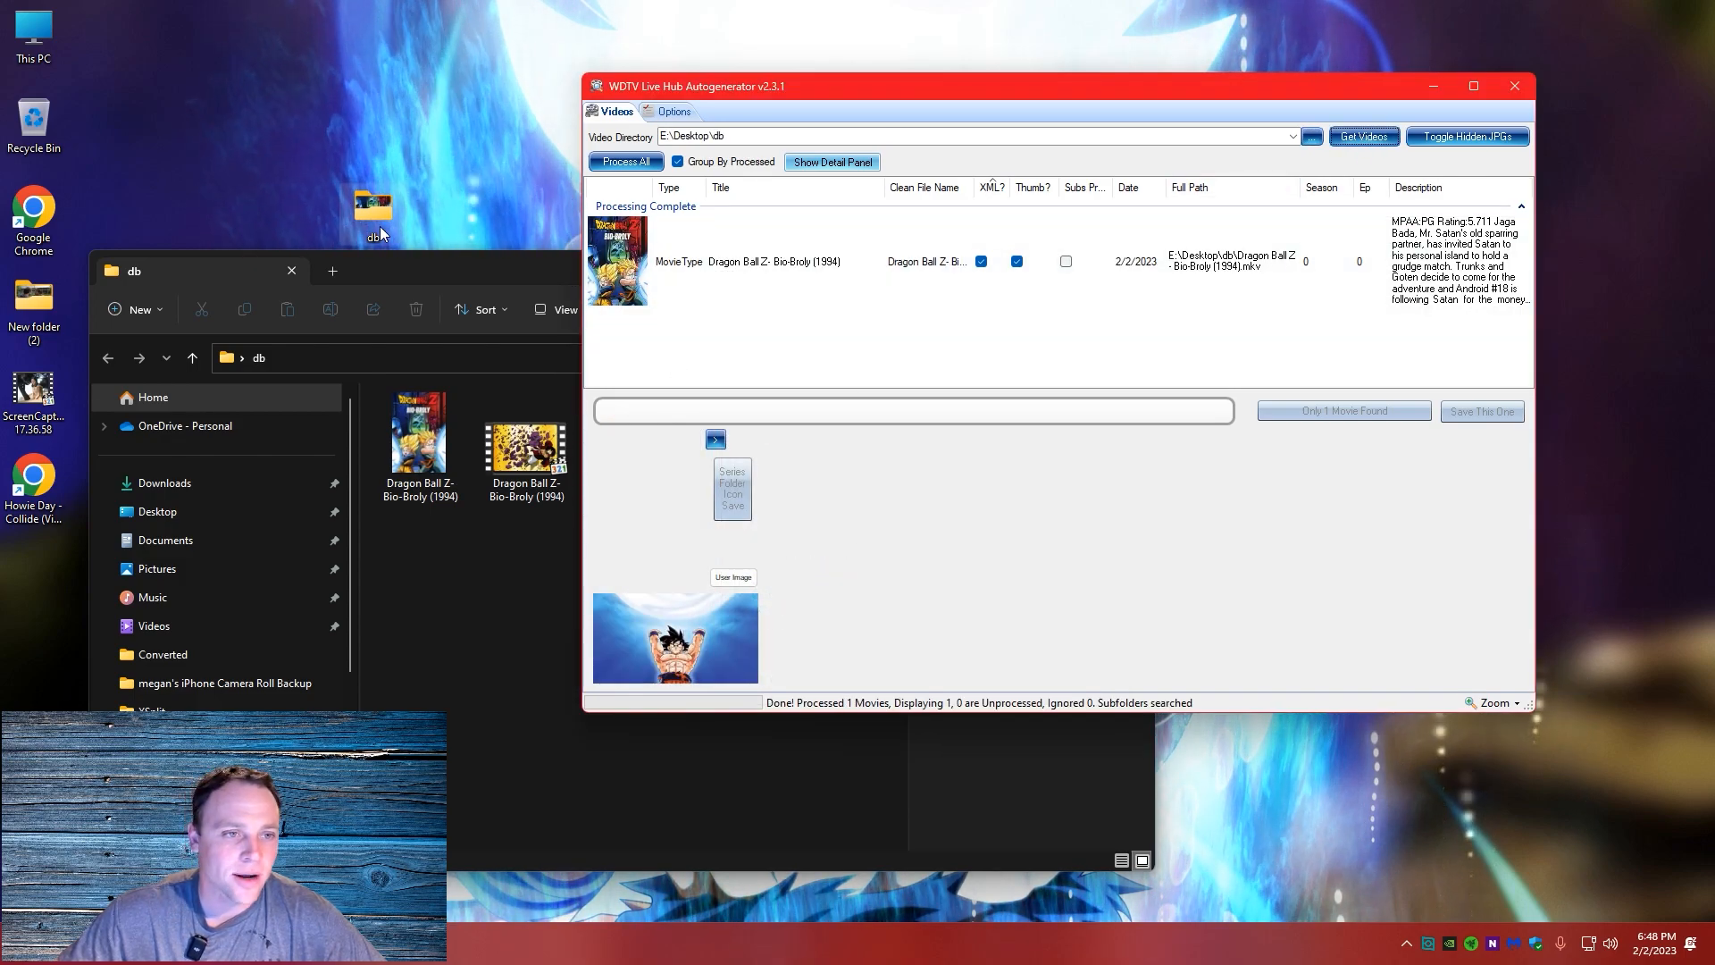
Delete Bio-Broly's XML file and cover image from the db folder, and reload the videos in WDTV Live Hub Autogenerator
left_click(452, 447)
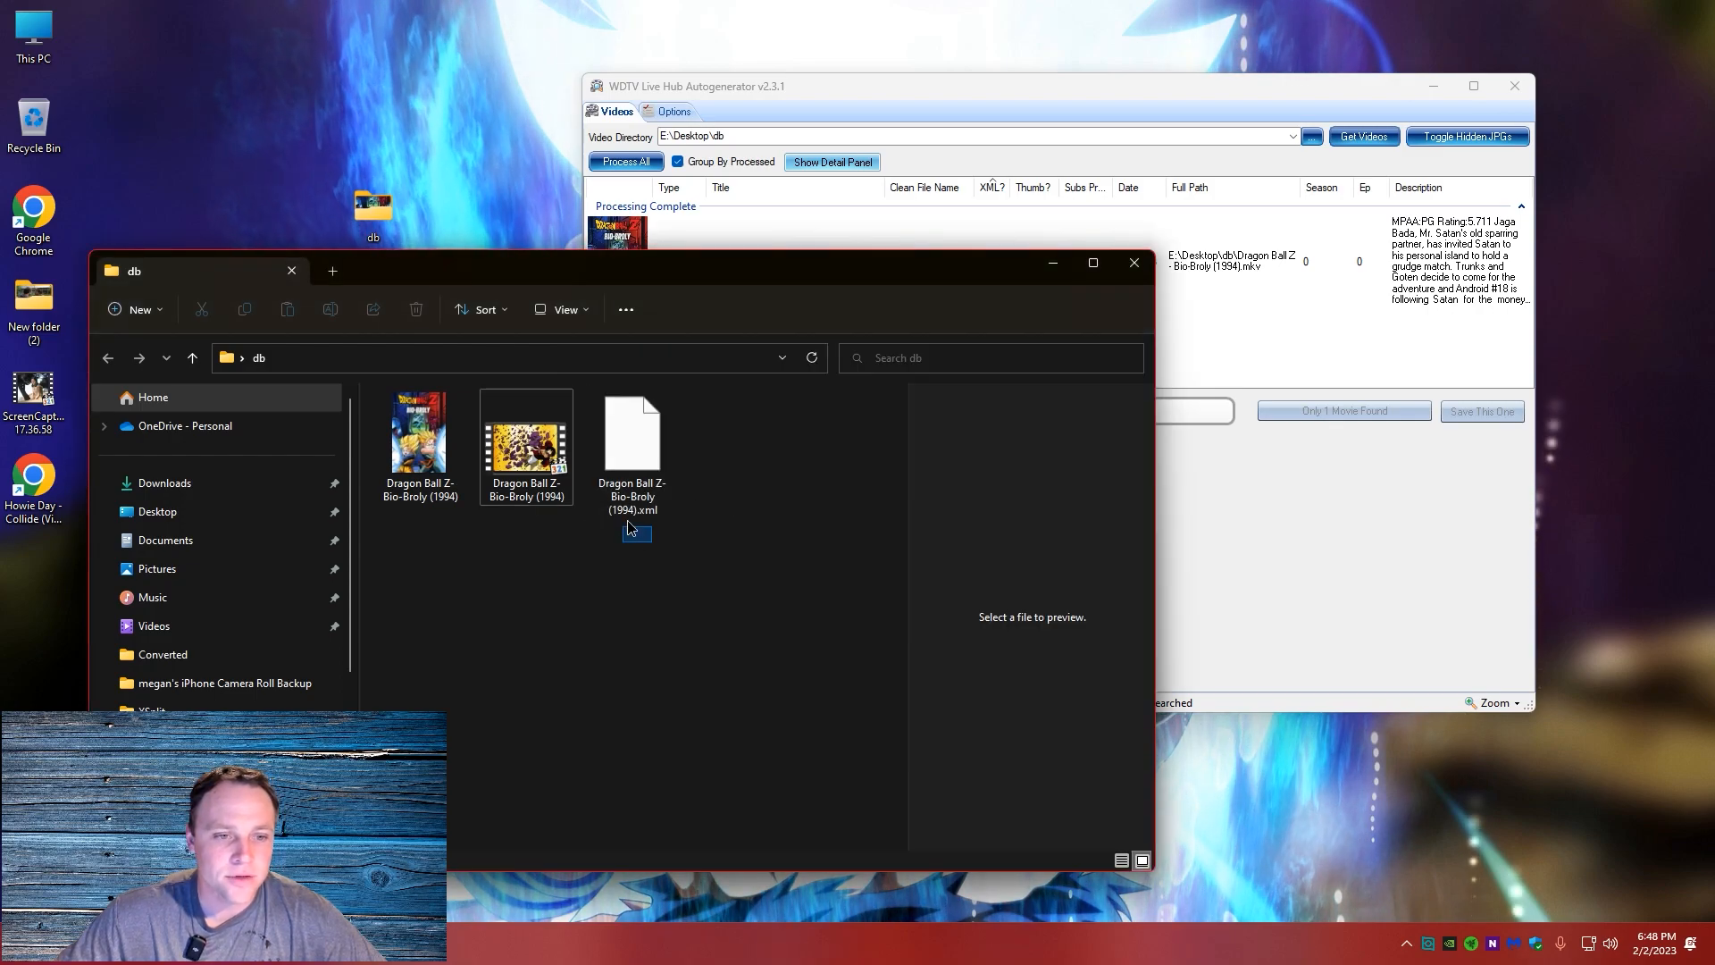
left_click(640, 444)
key("Delete")
left_click(416, 446)
key("Delete")
left_click(1063, 84)
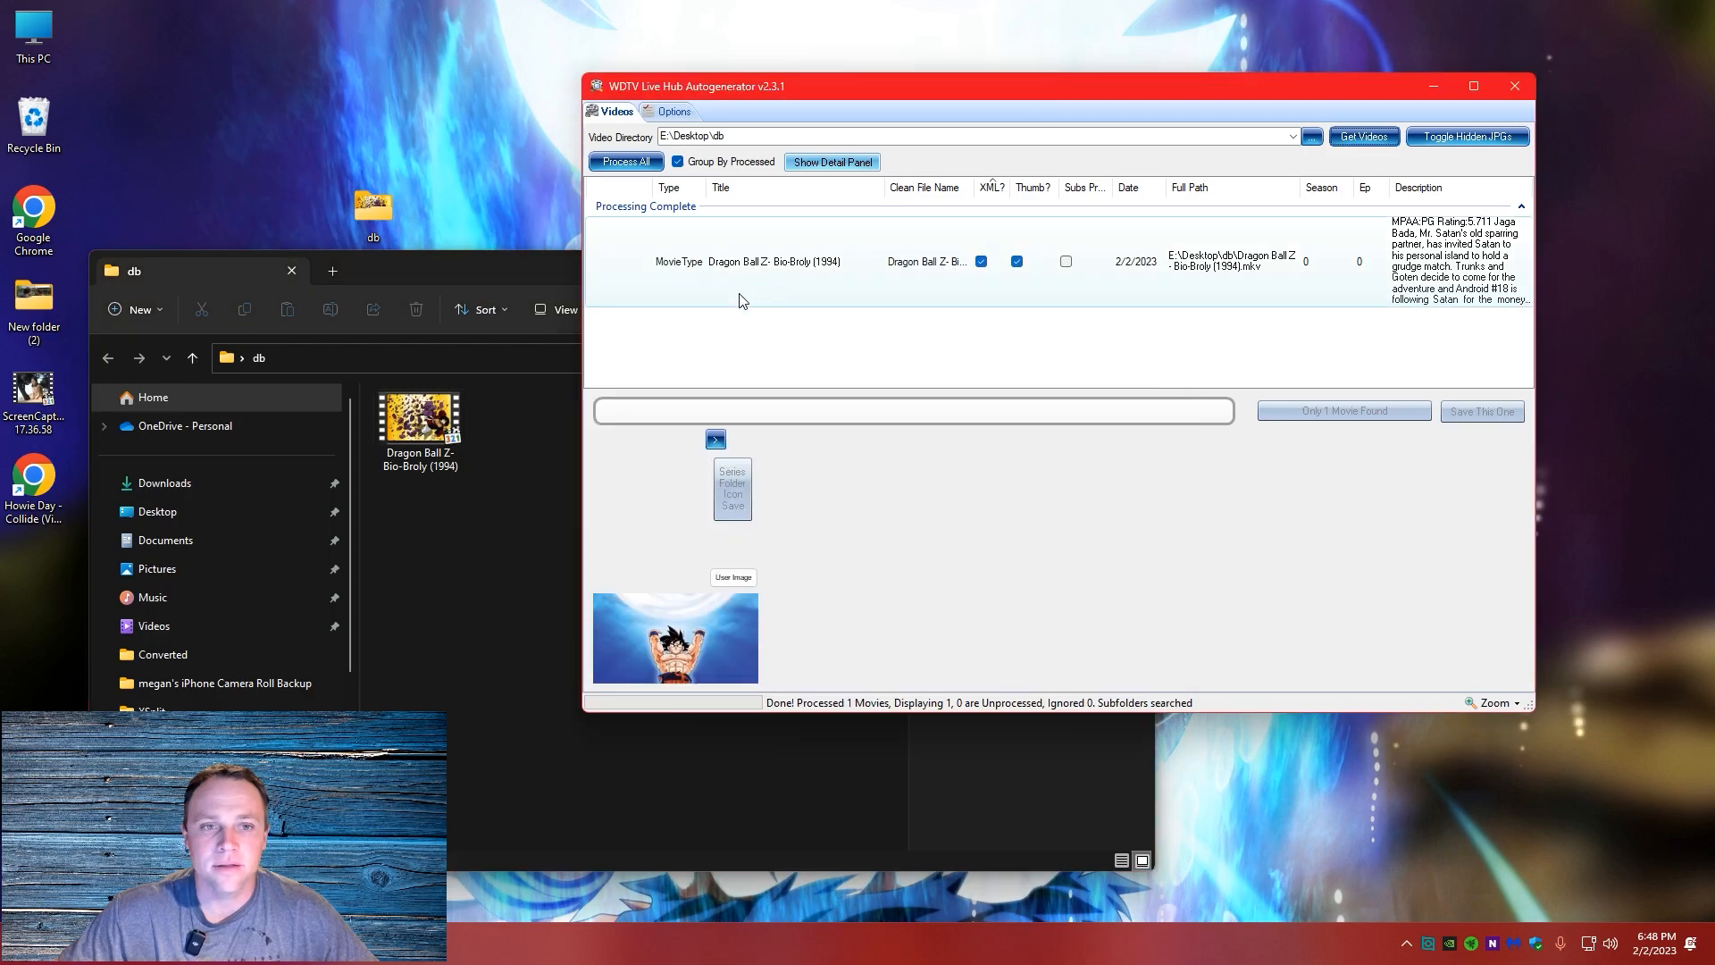
left_click(1364, 136)
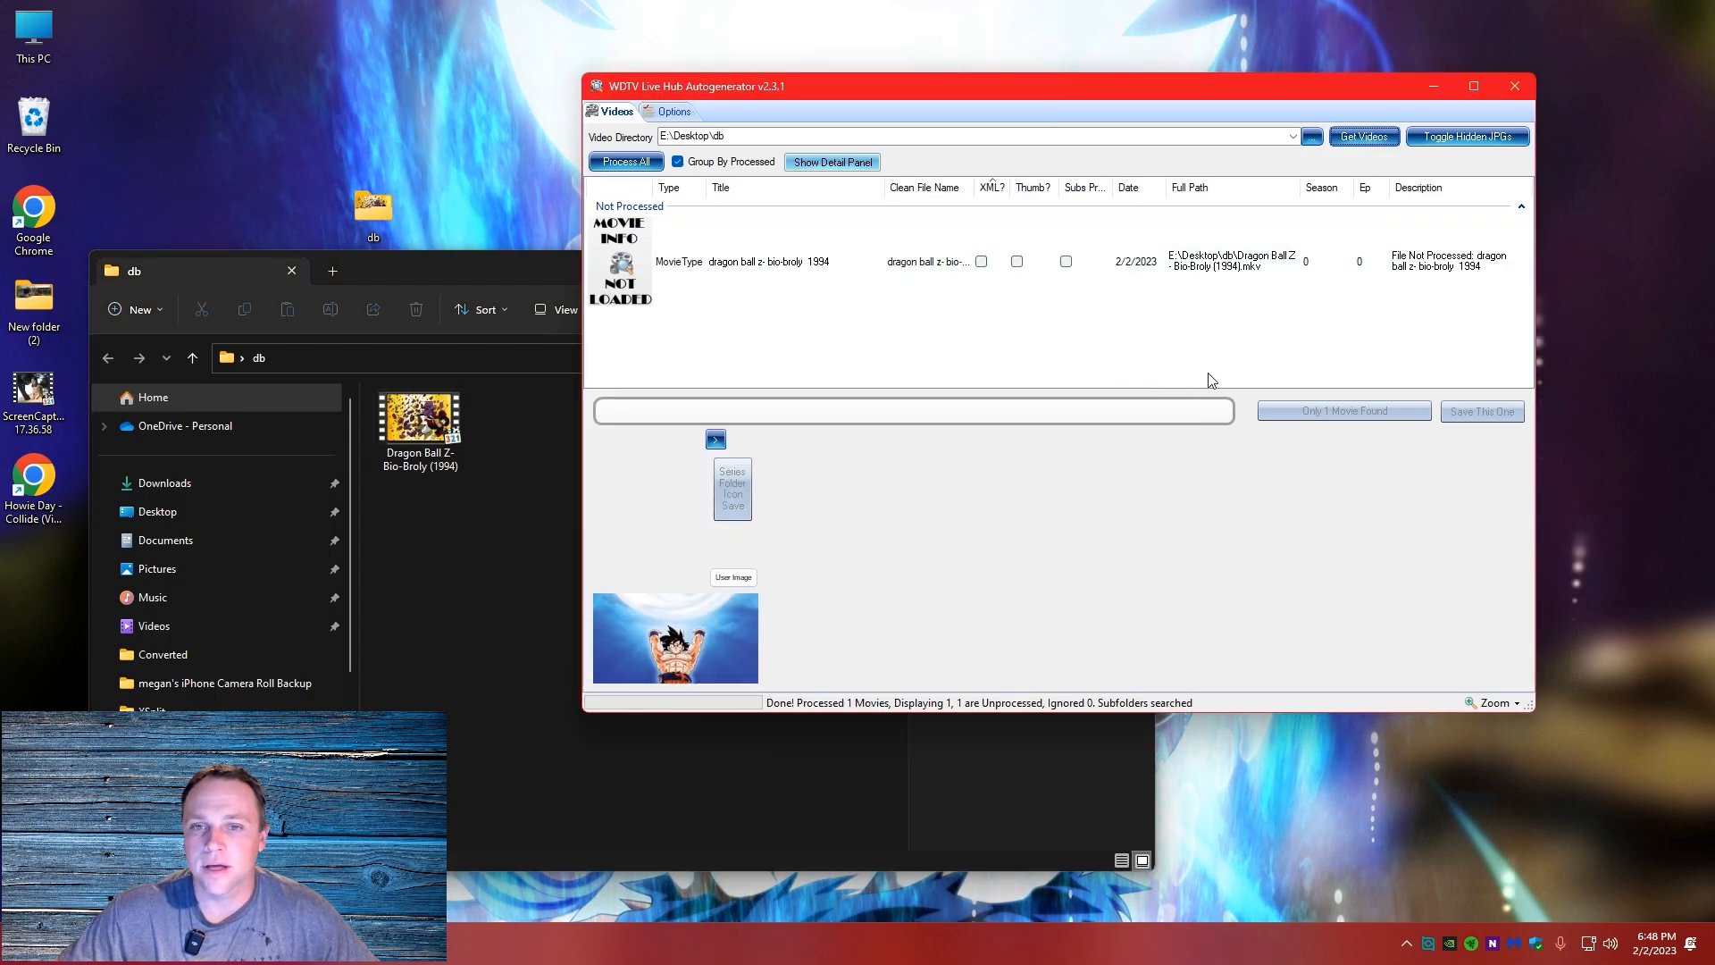
Load the movie information for Dragon Ball Z- Bio-Broly (1994), switch to an alternate cover with the title at its bottom, and save it
right_click(777, 269)
left_click(824, 282)
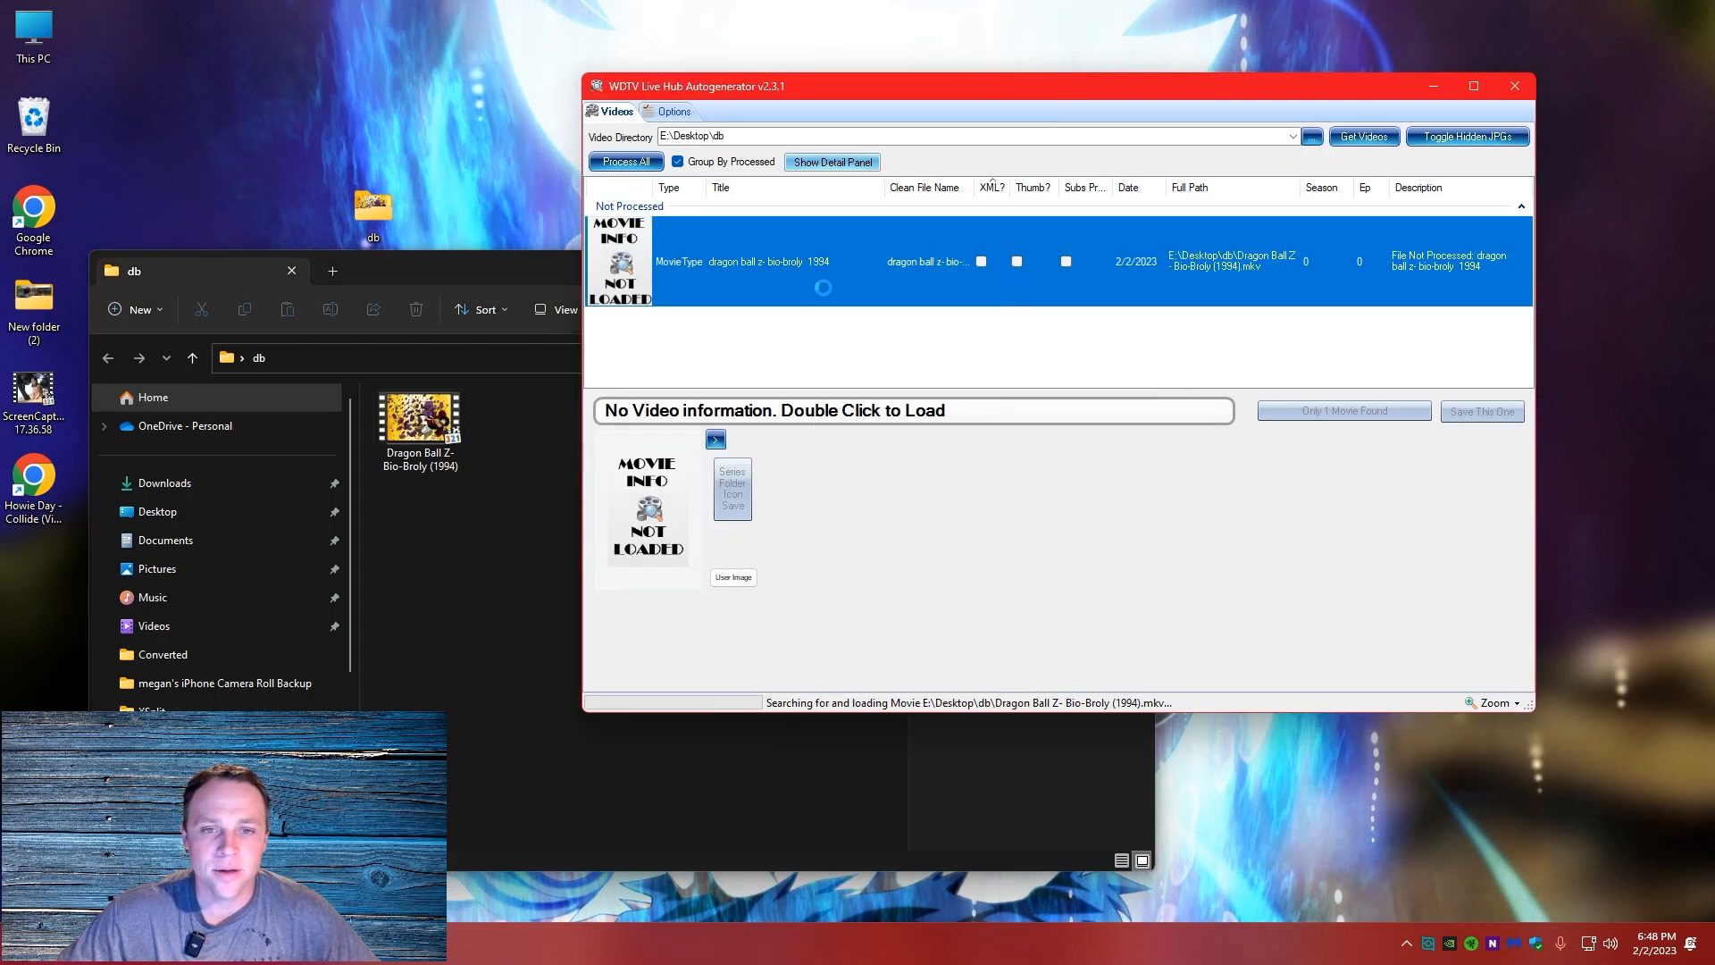
left_click(715, 439)
left_click(716, 440)
left_click(716, 439)
left_click(716, 440)
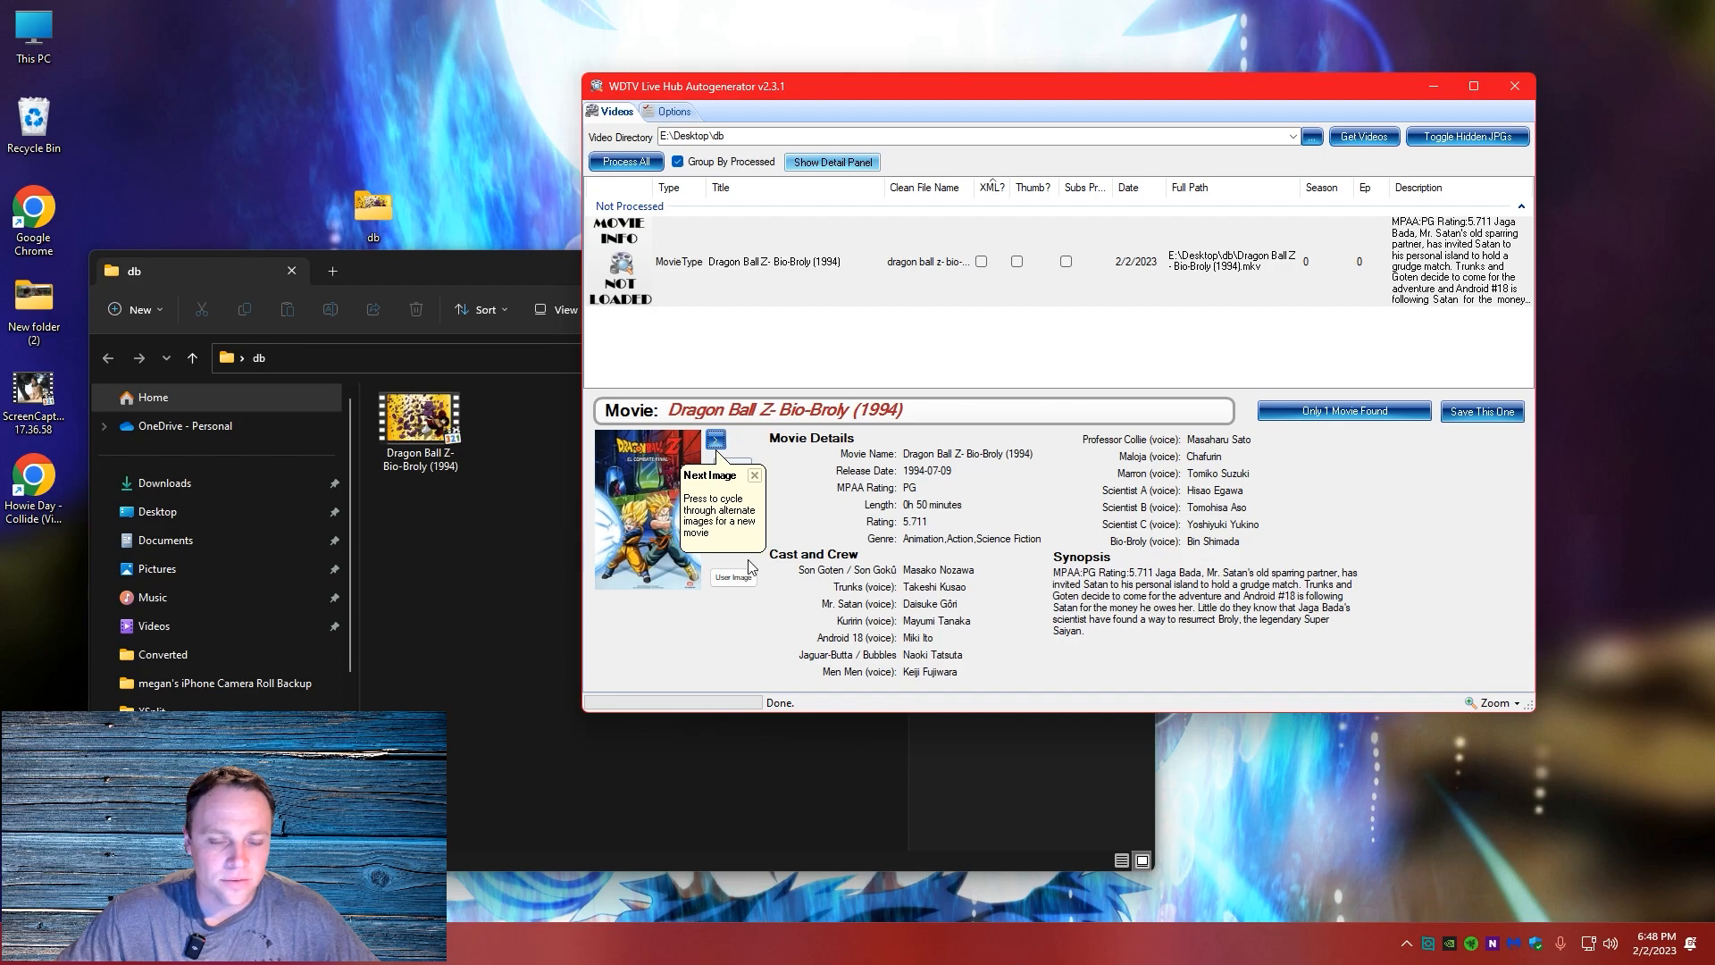
left_click(716, 442)
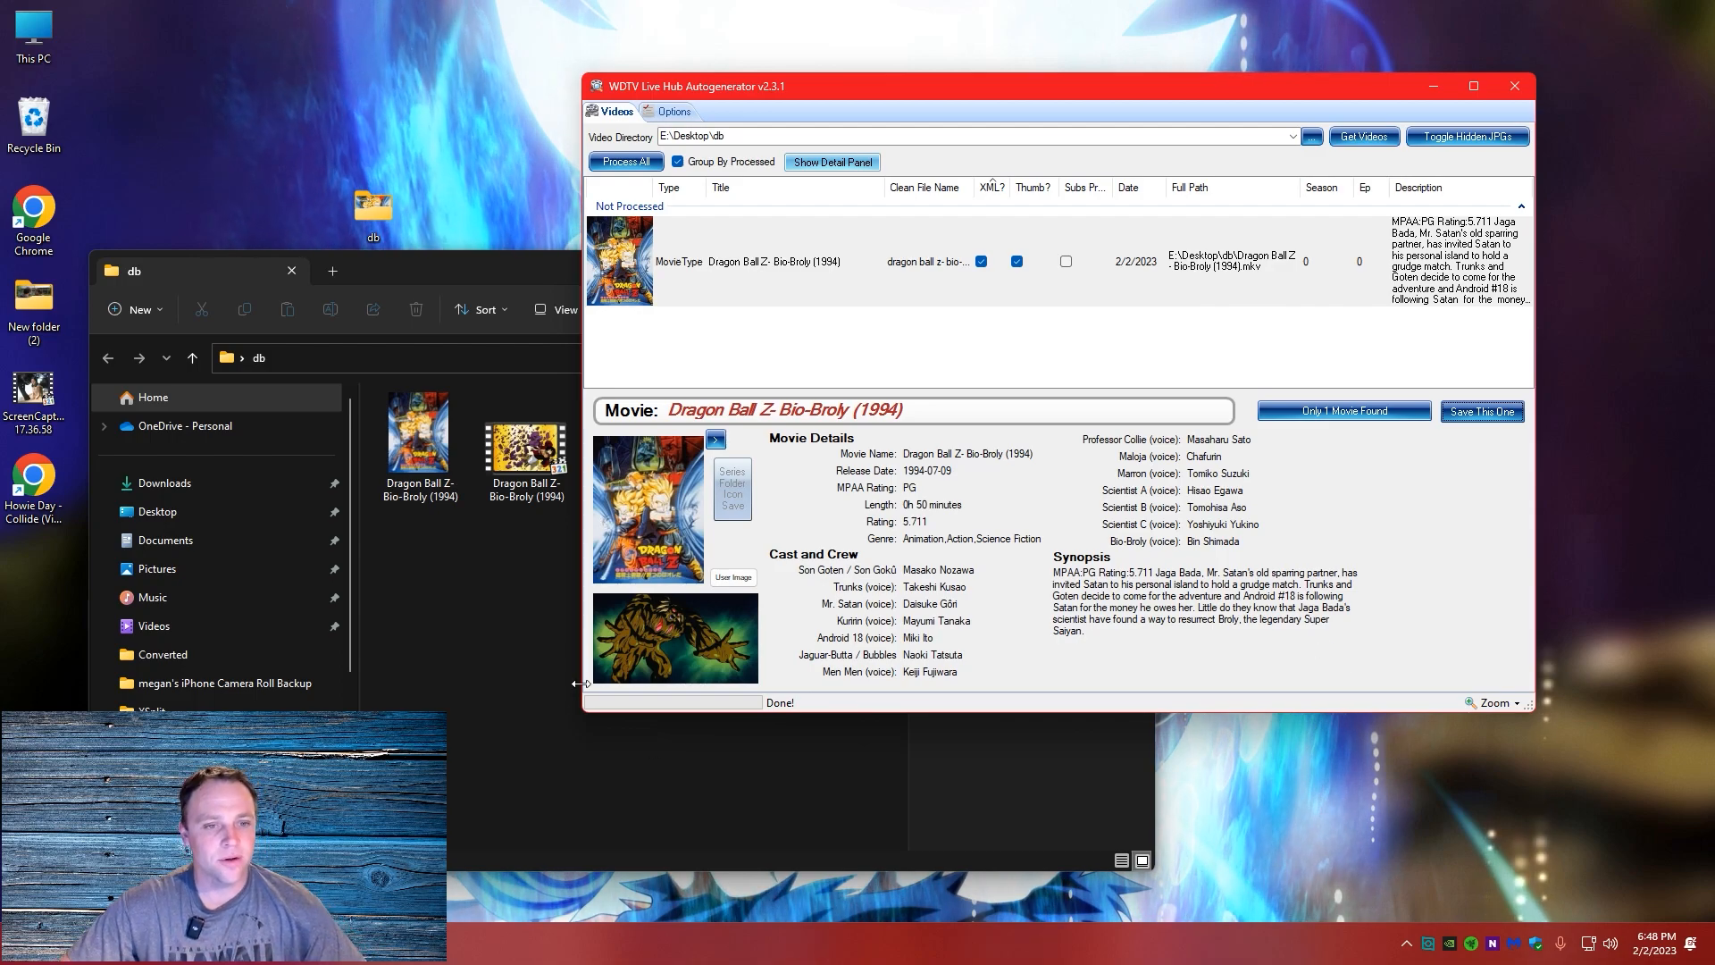
Check the saved files in the db folder, close it, and launch WDTVHubGen2 from the desktop's WDTVHubGen2-1.1.0 folder
left_click(537, 602)
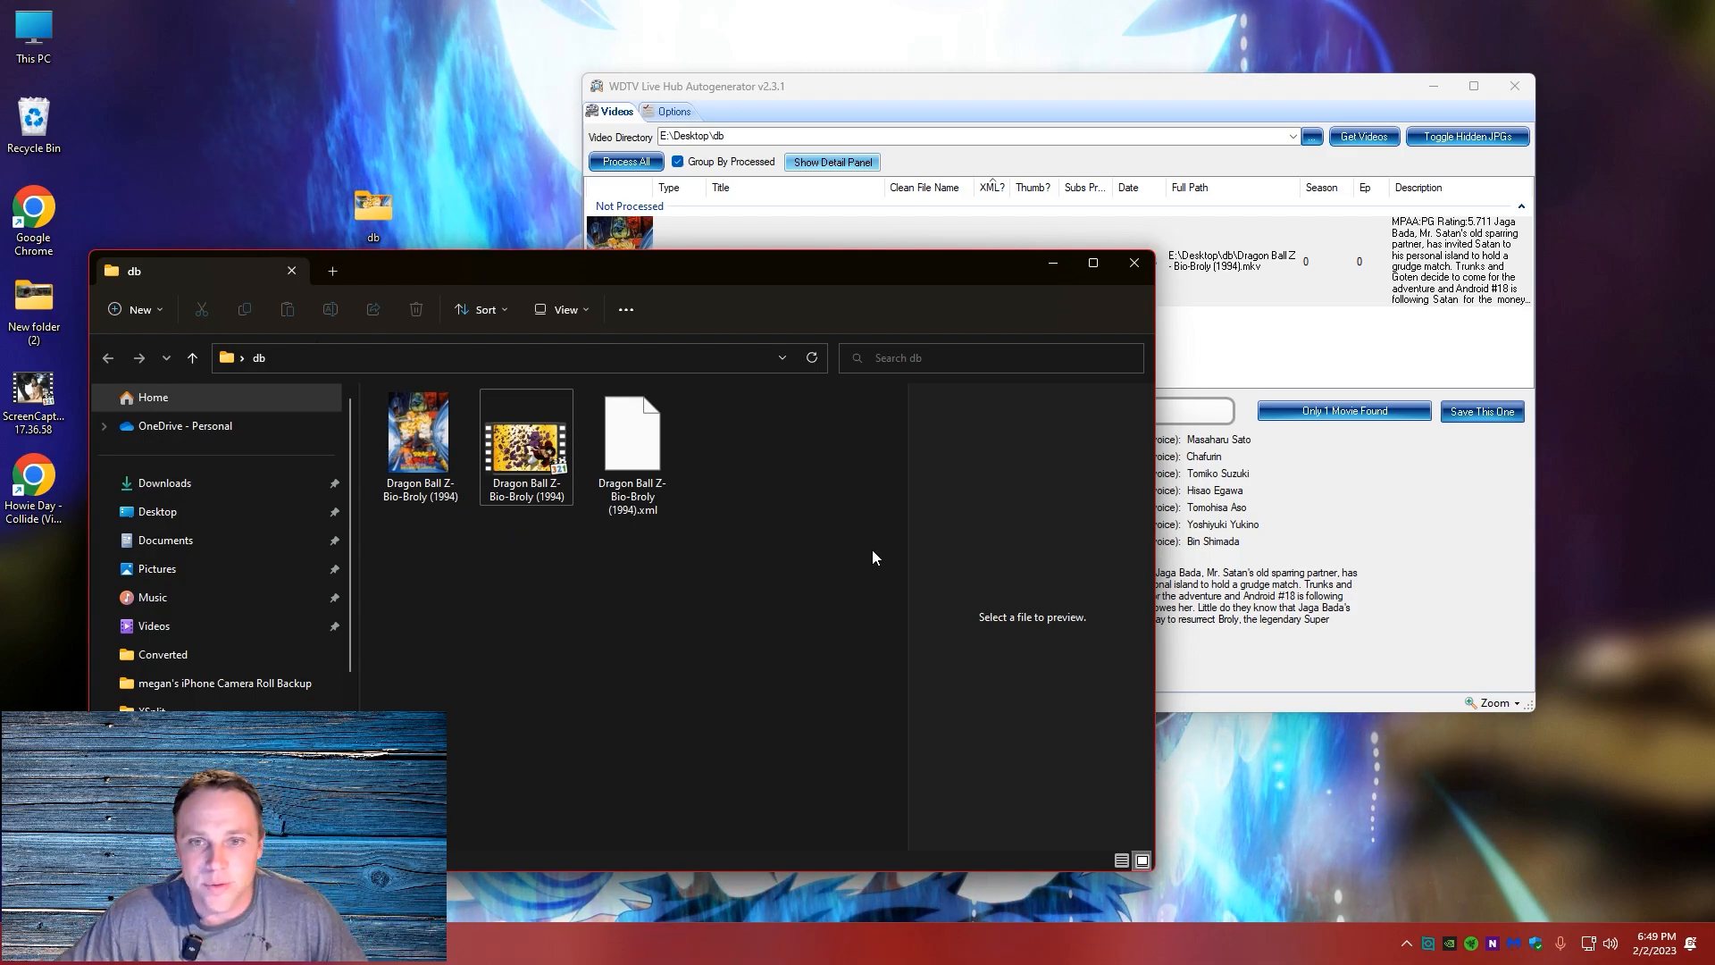
left_click(1134, 263)
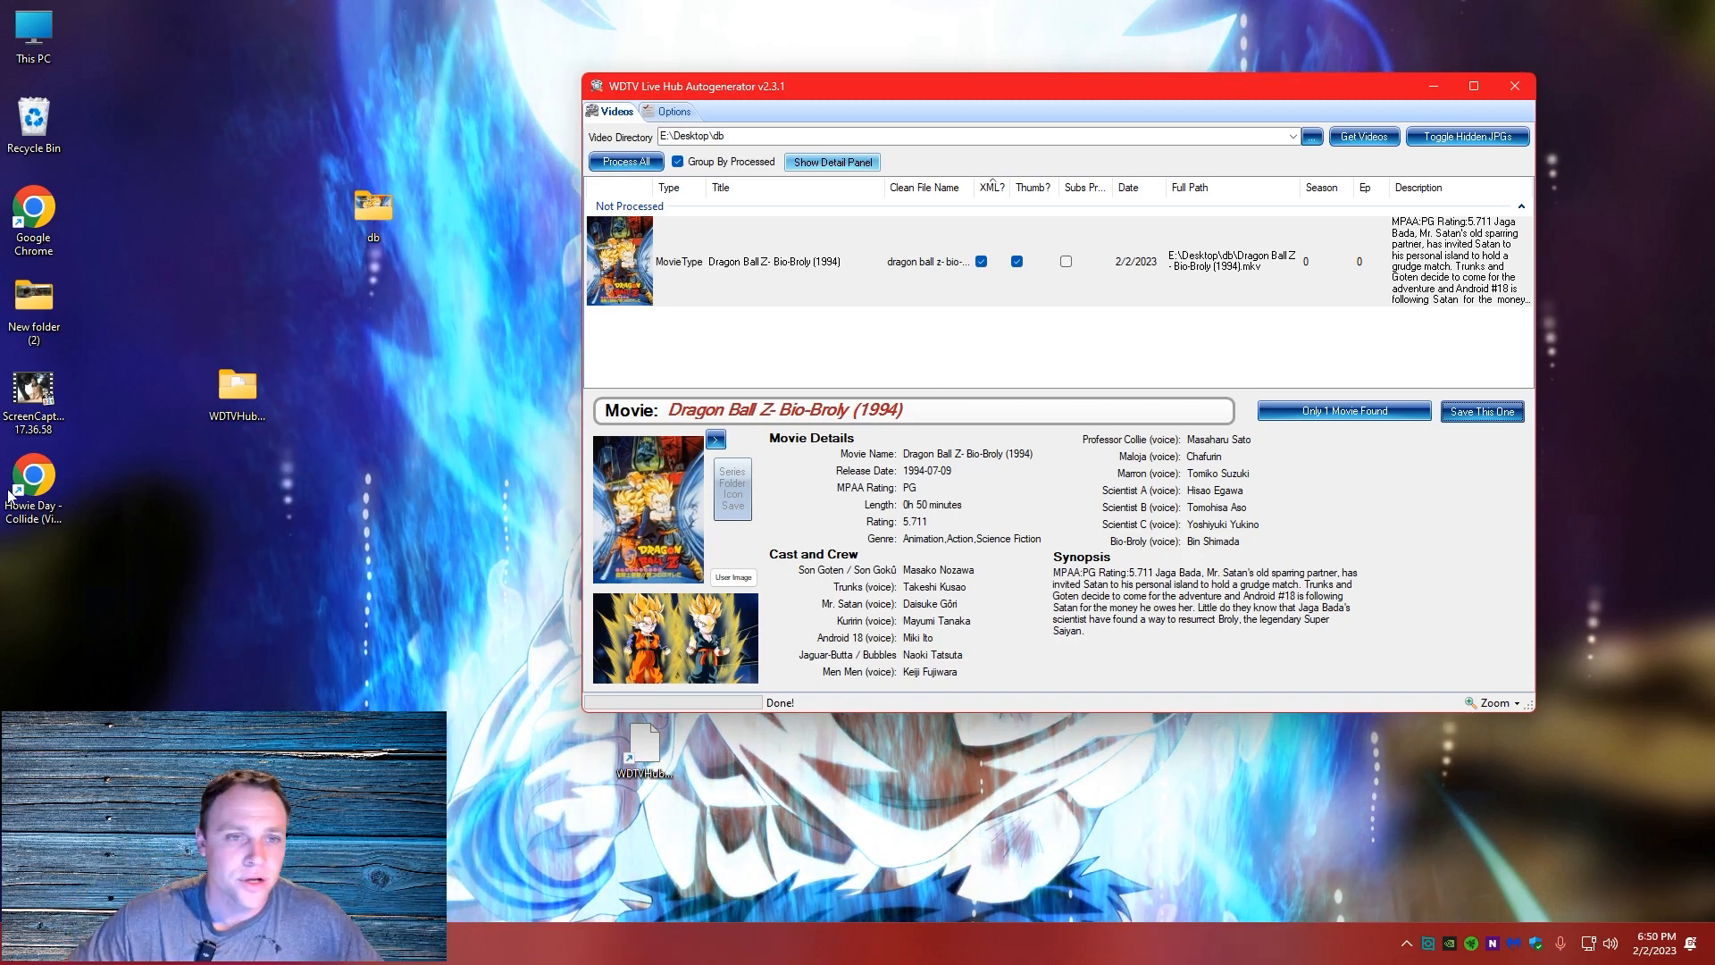
double_click(234, 386)
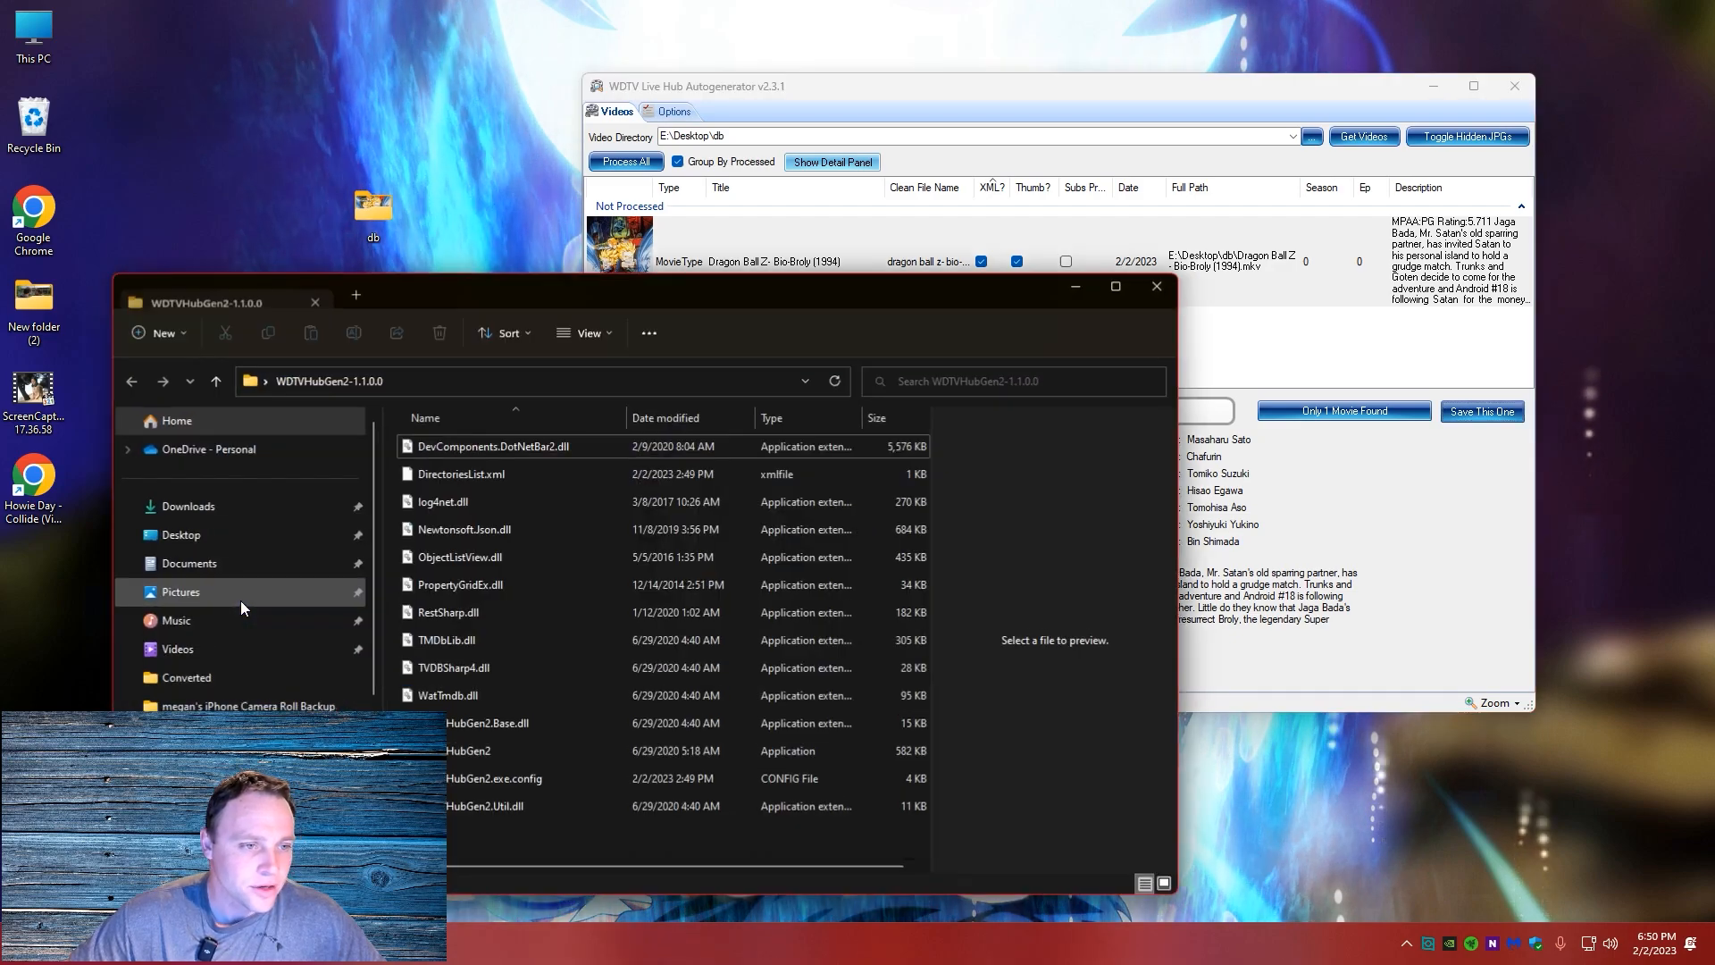
double_click(488, 747)
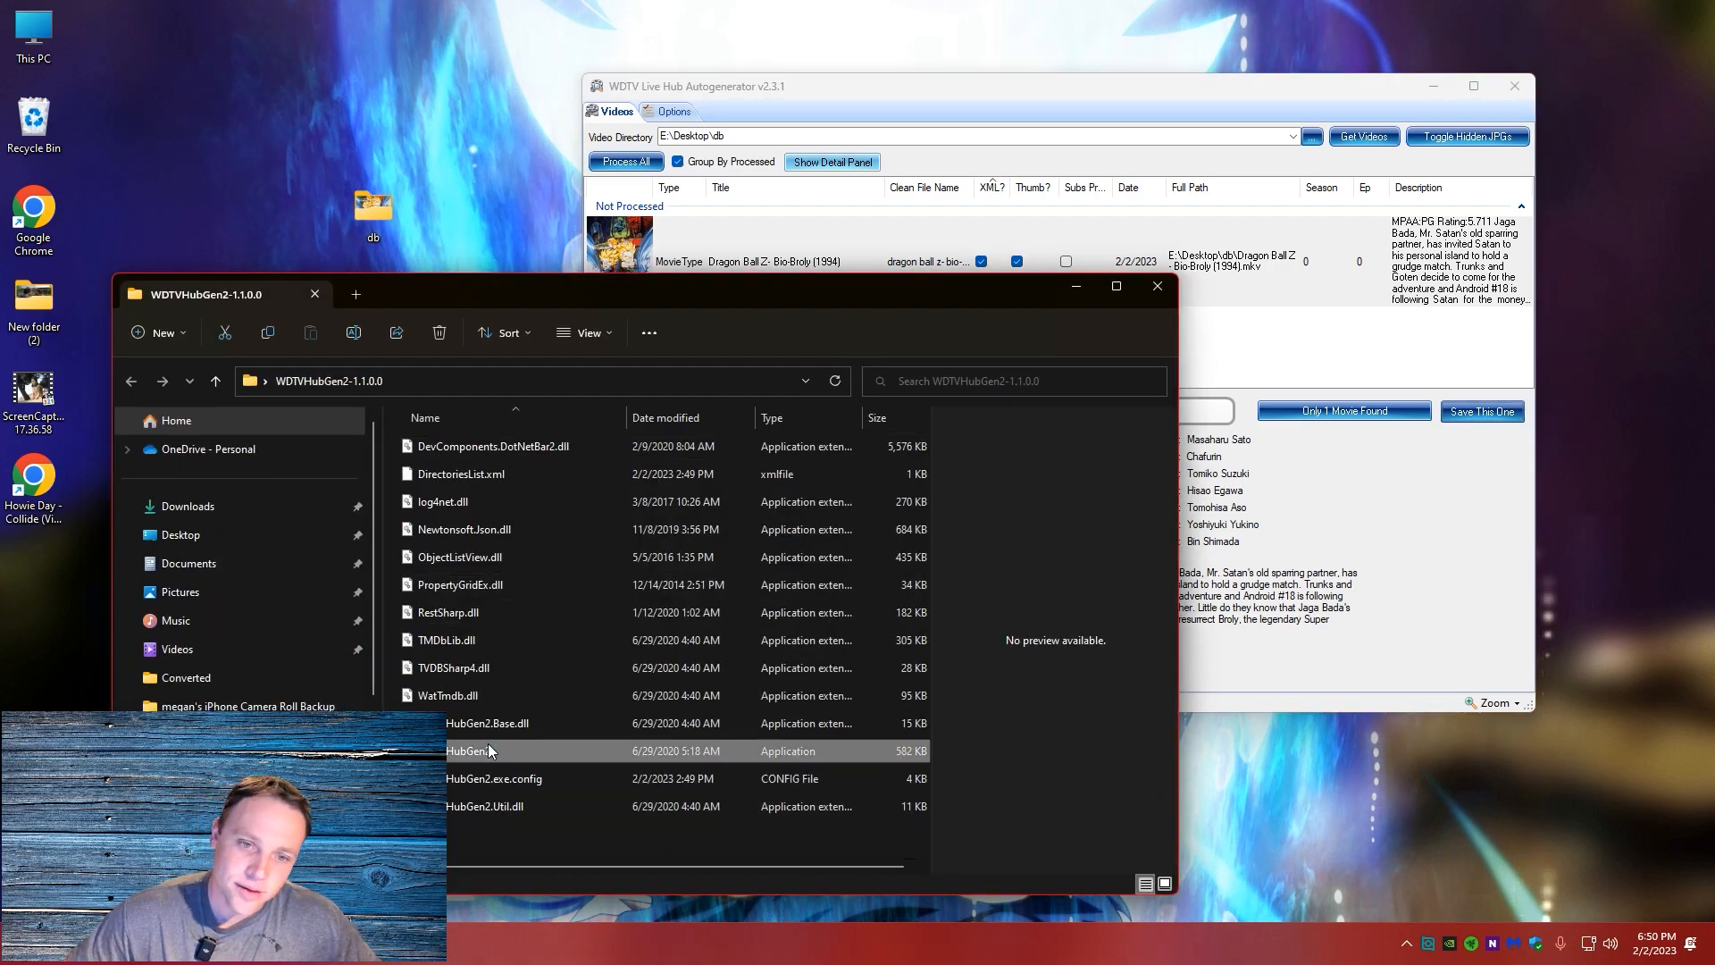
left_click(905, 510)
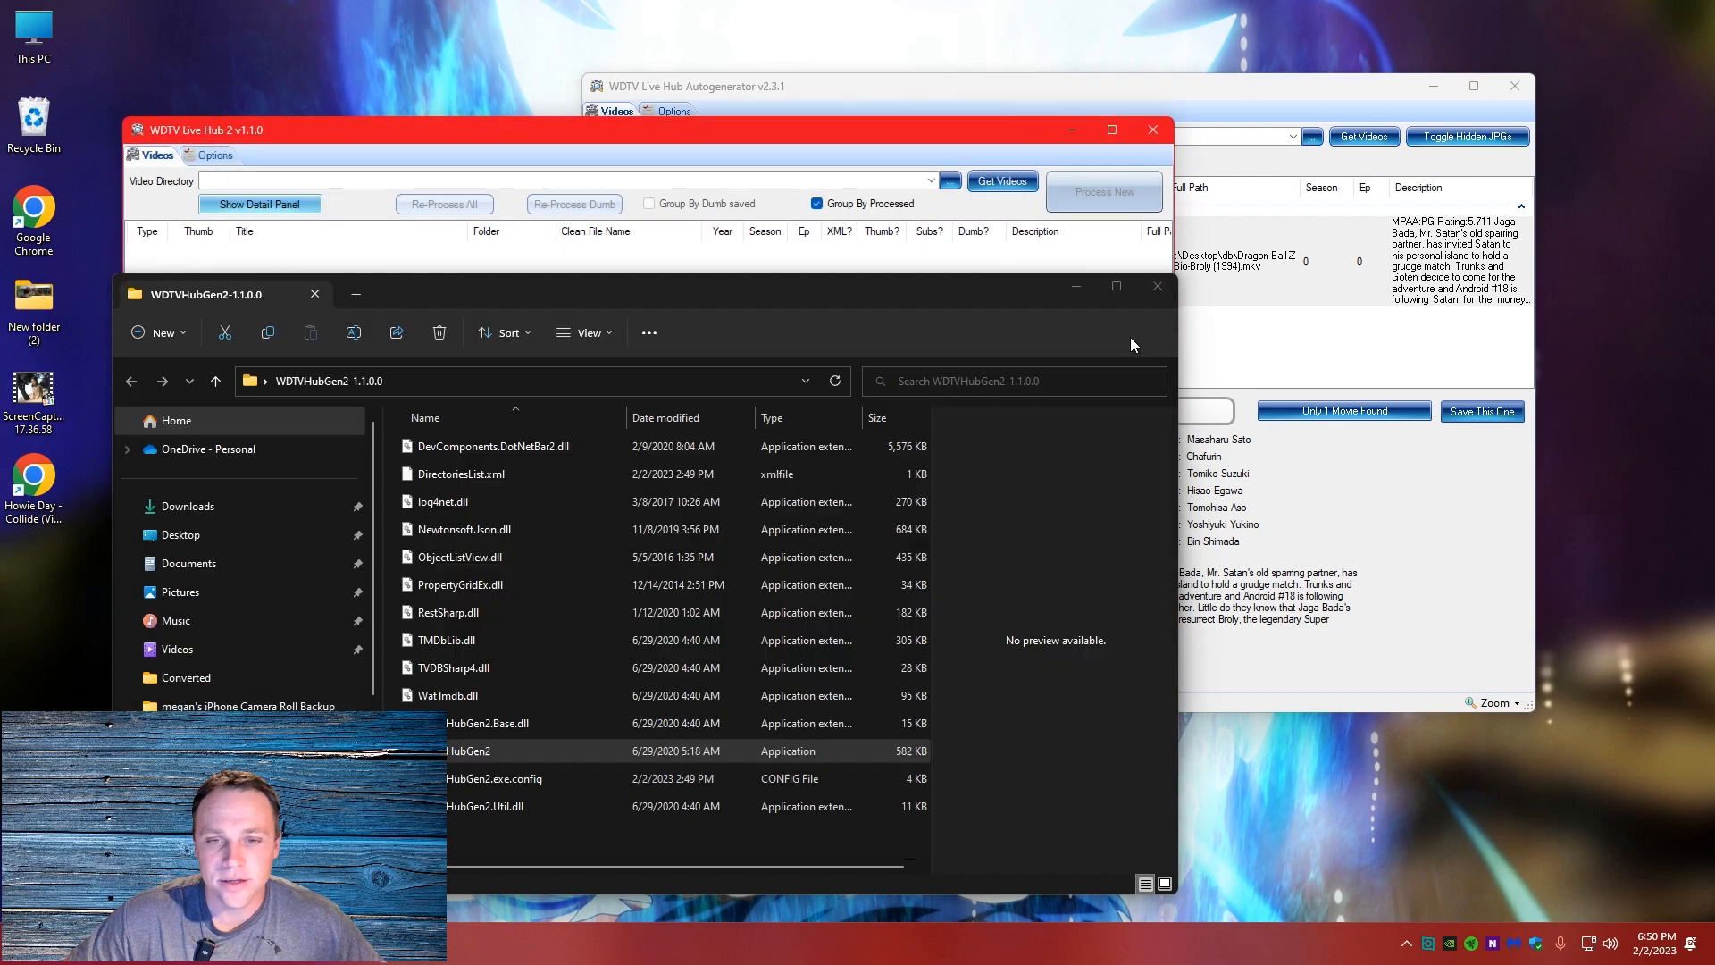
Arrange the WDTV Live Hub 2 and WDTV Live Hub Autogenerator windows side by side to compare their layouts
left_click(953, 118)
left_click_drag(953, 122, 913, 164)
left_click(943, 101)
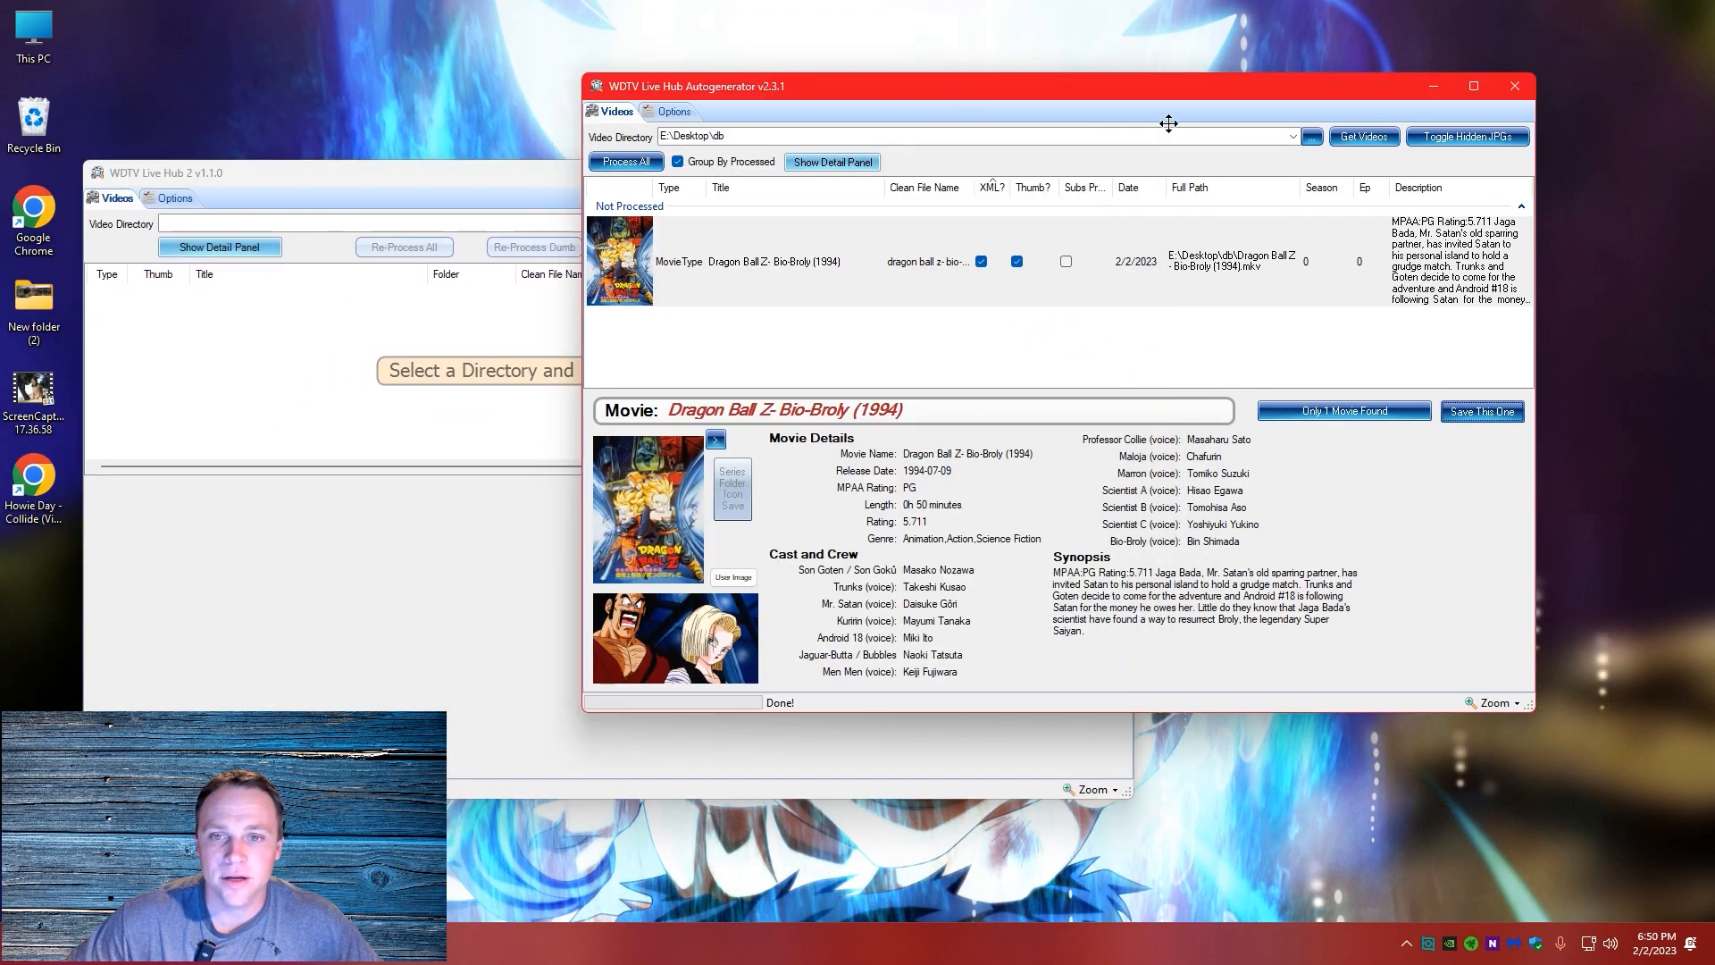
left_click_drag(945, 82, 1263, 159)
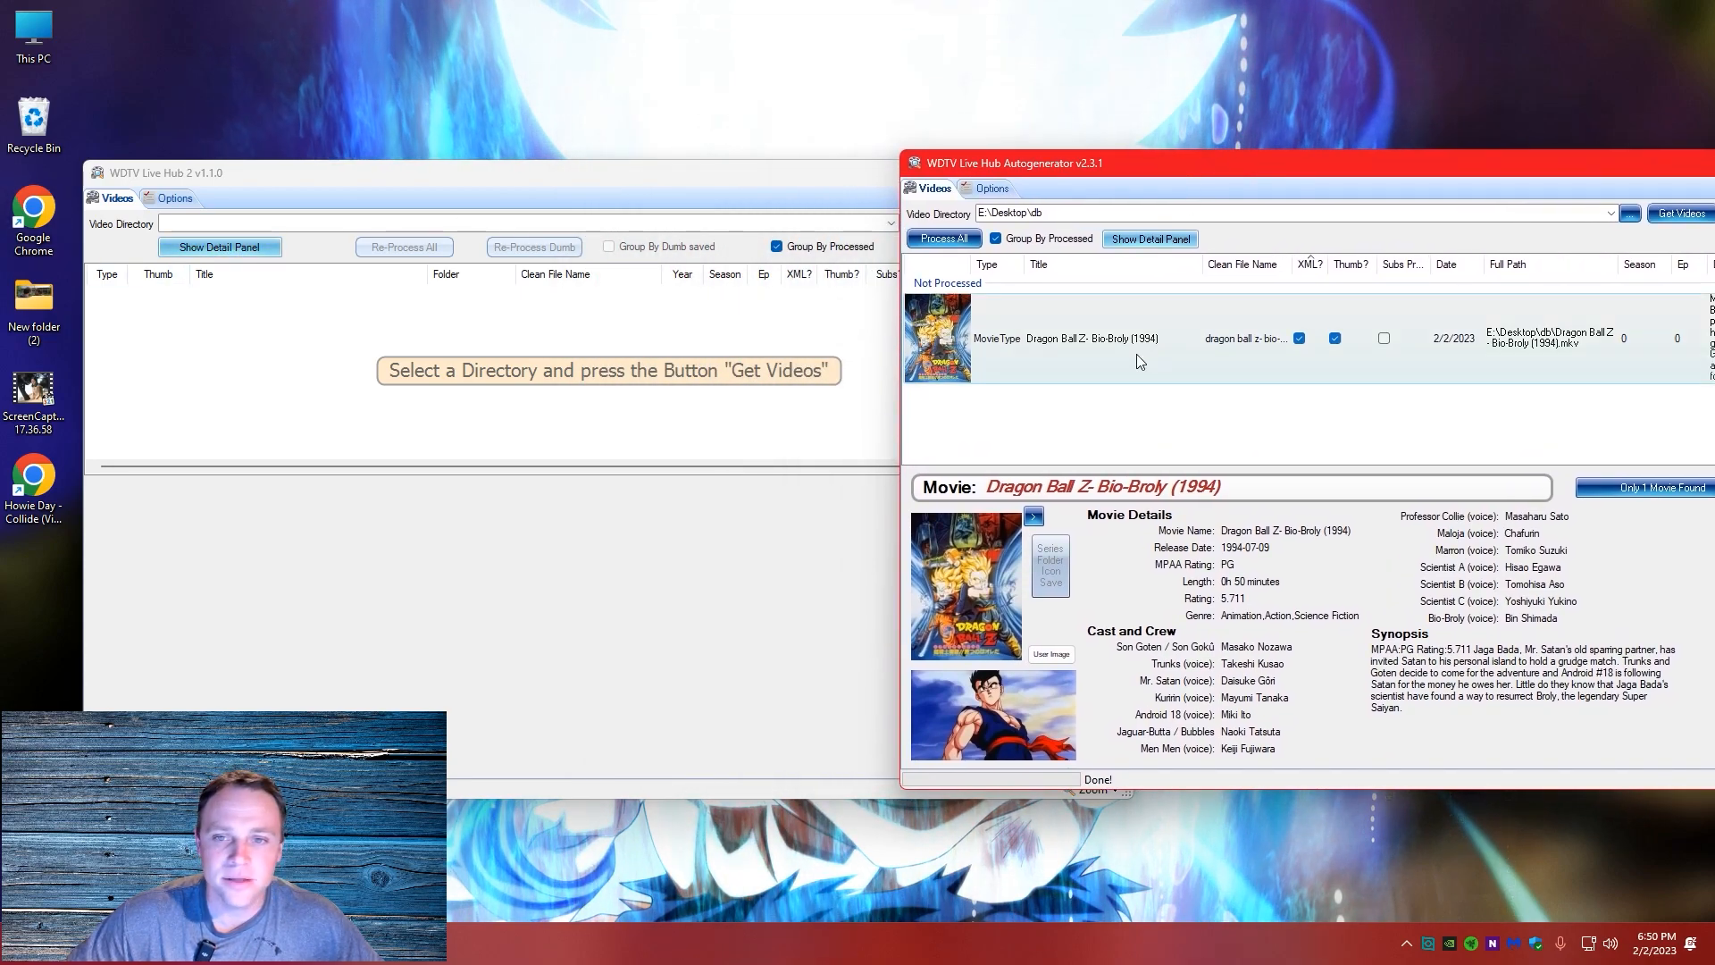
left_click(623, 207)
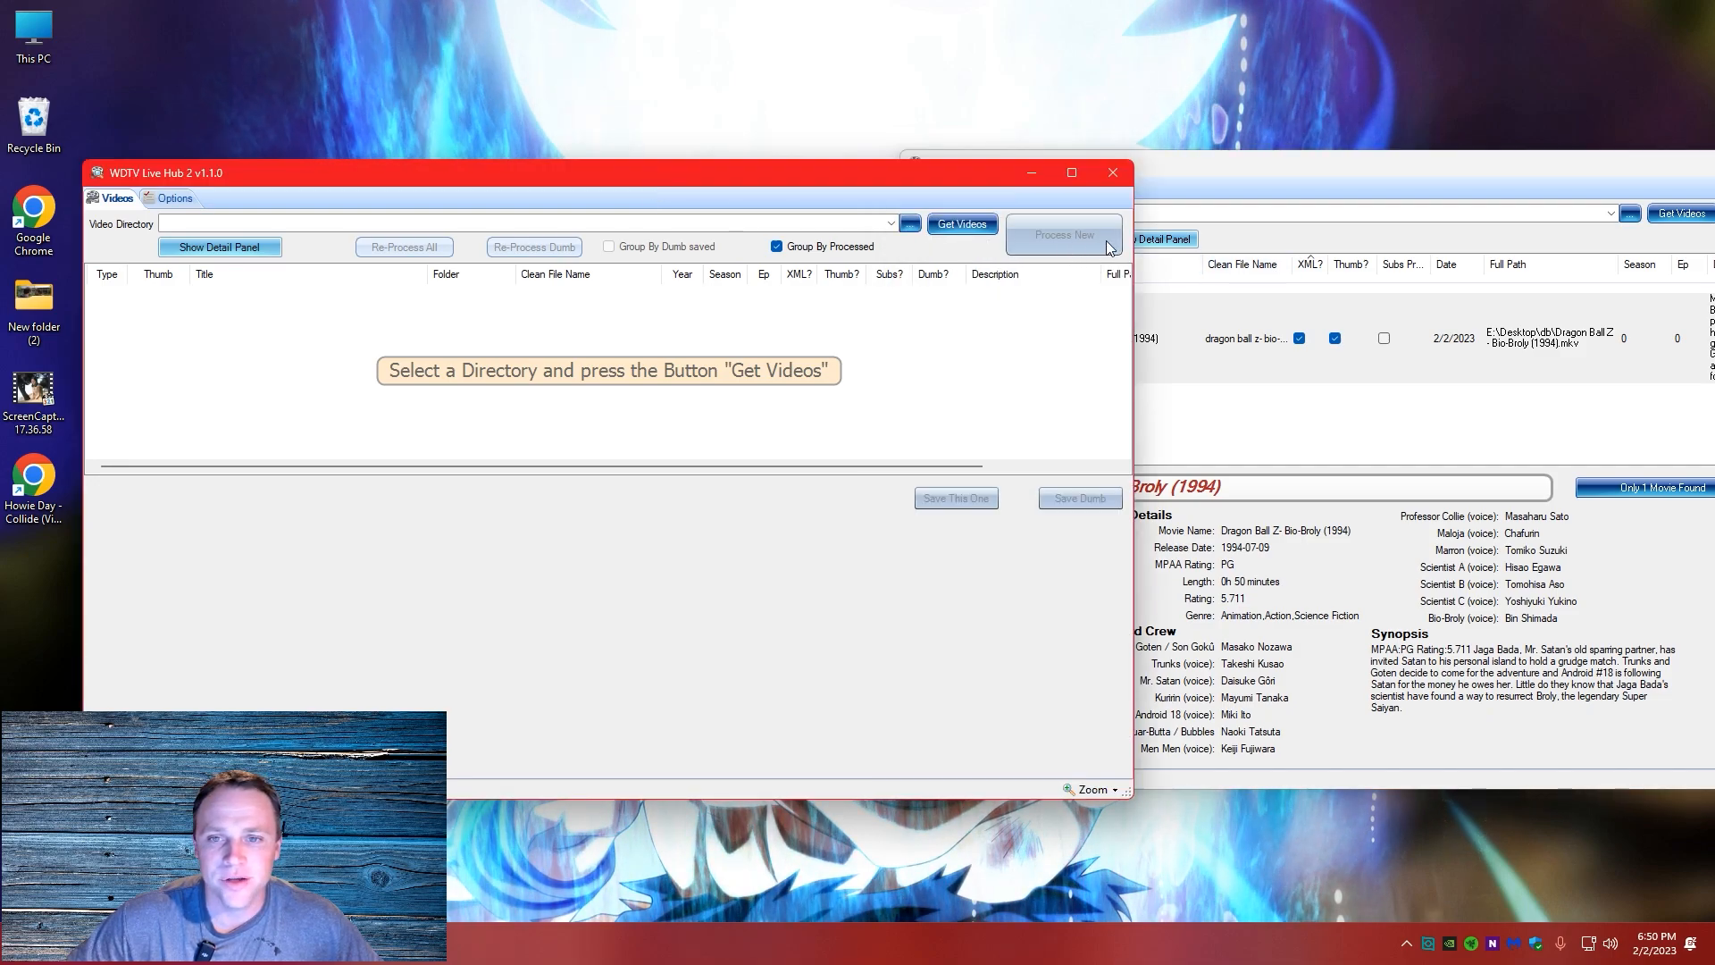
left_click(1205, 180)
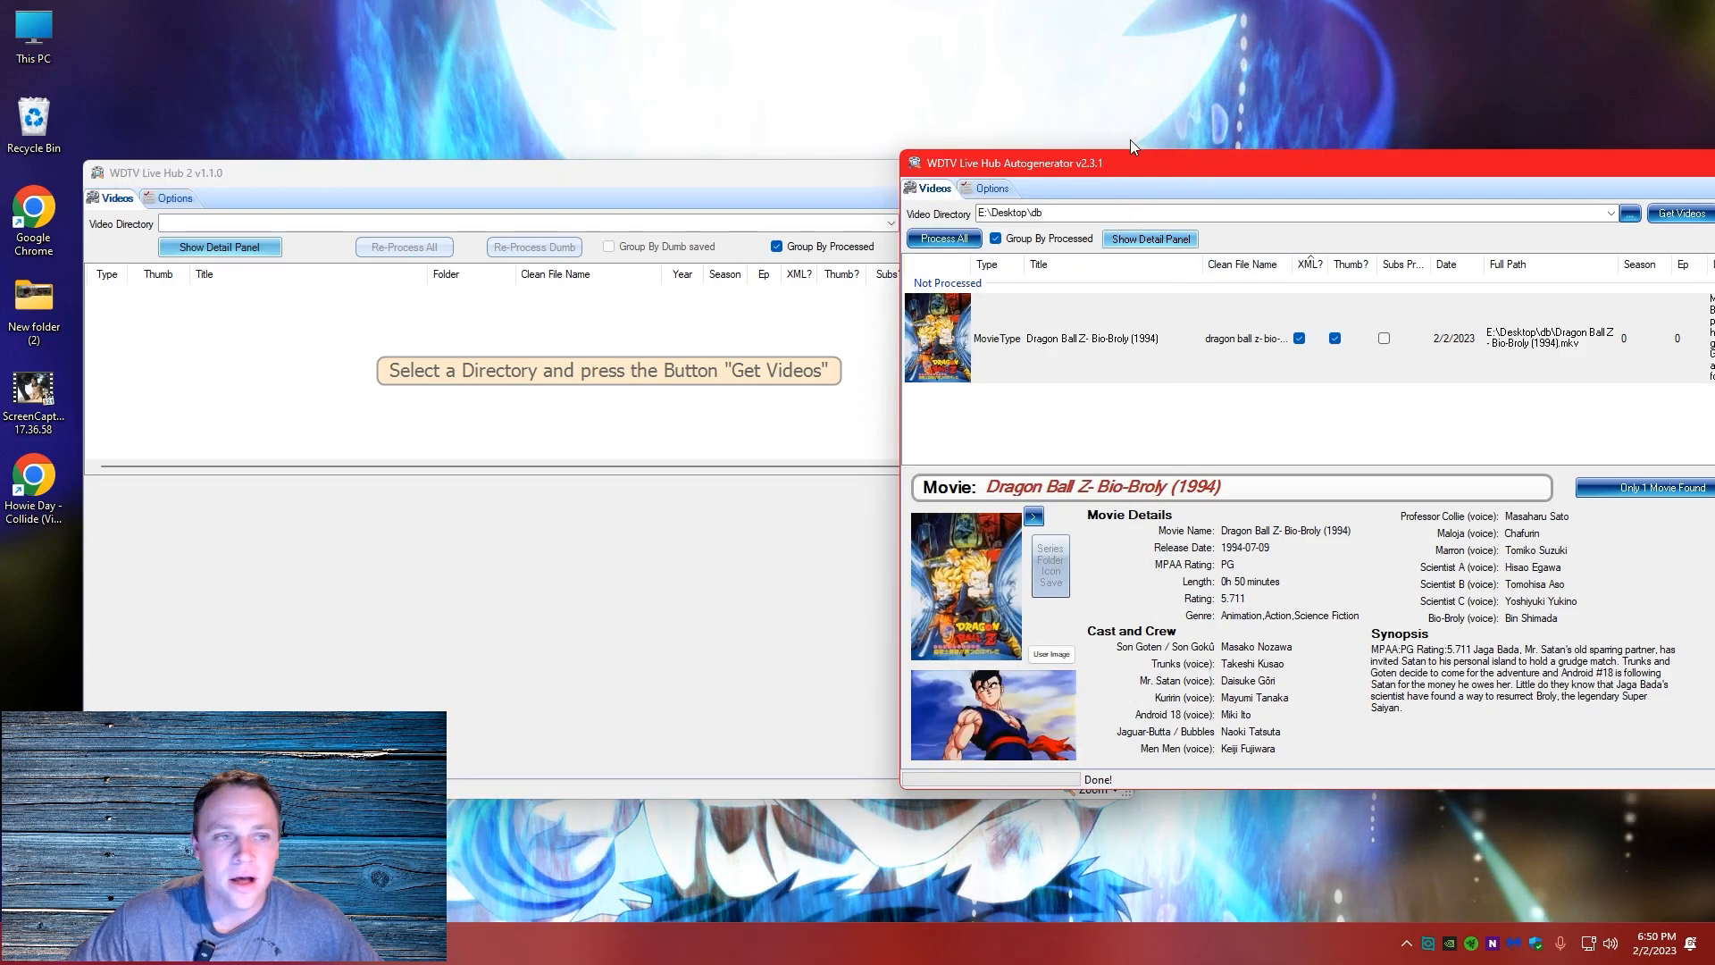
View the options page of WDTV Live Hub 2, return to its videos, and bring the Autogenerator window fully into view
left_click(158, 204)
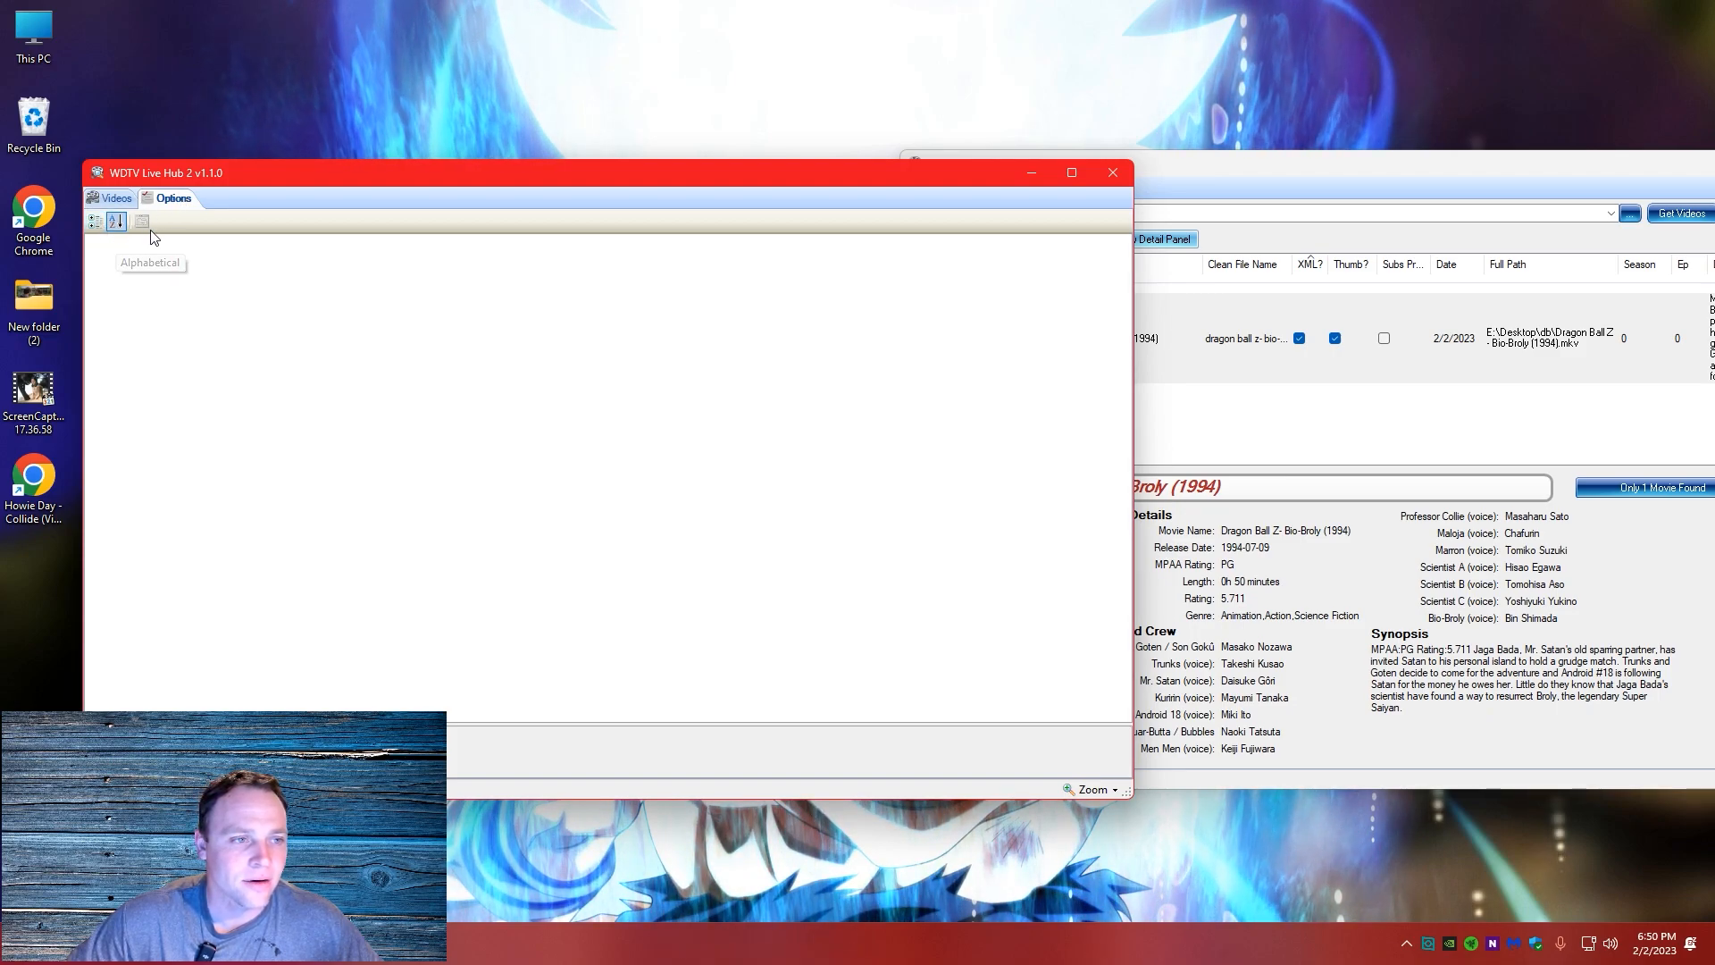
left_click(114, 201)
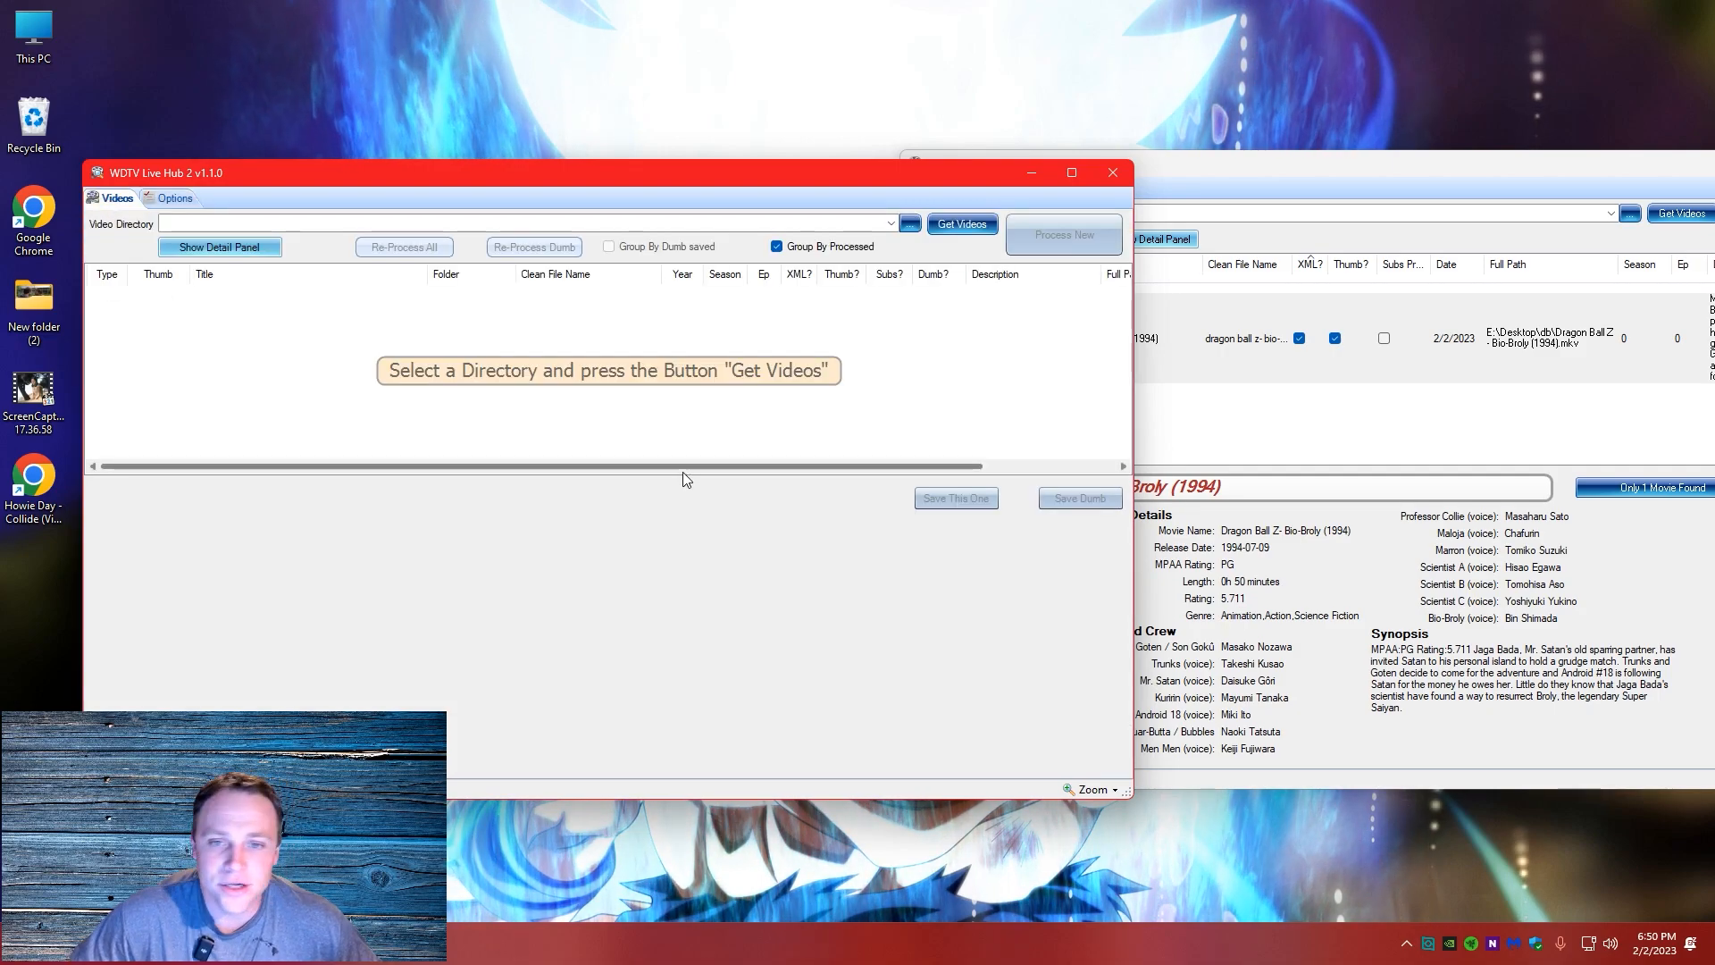
left_click_drag(1331, 166, 1169, 190)
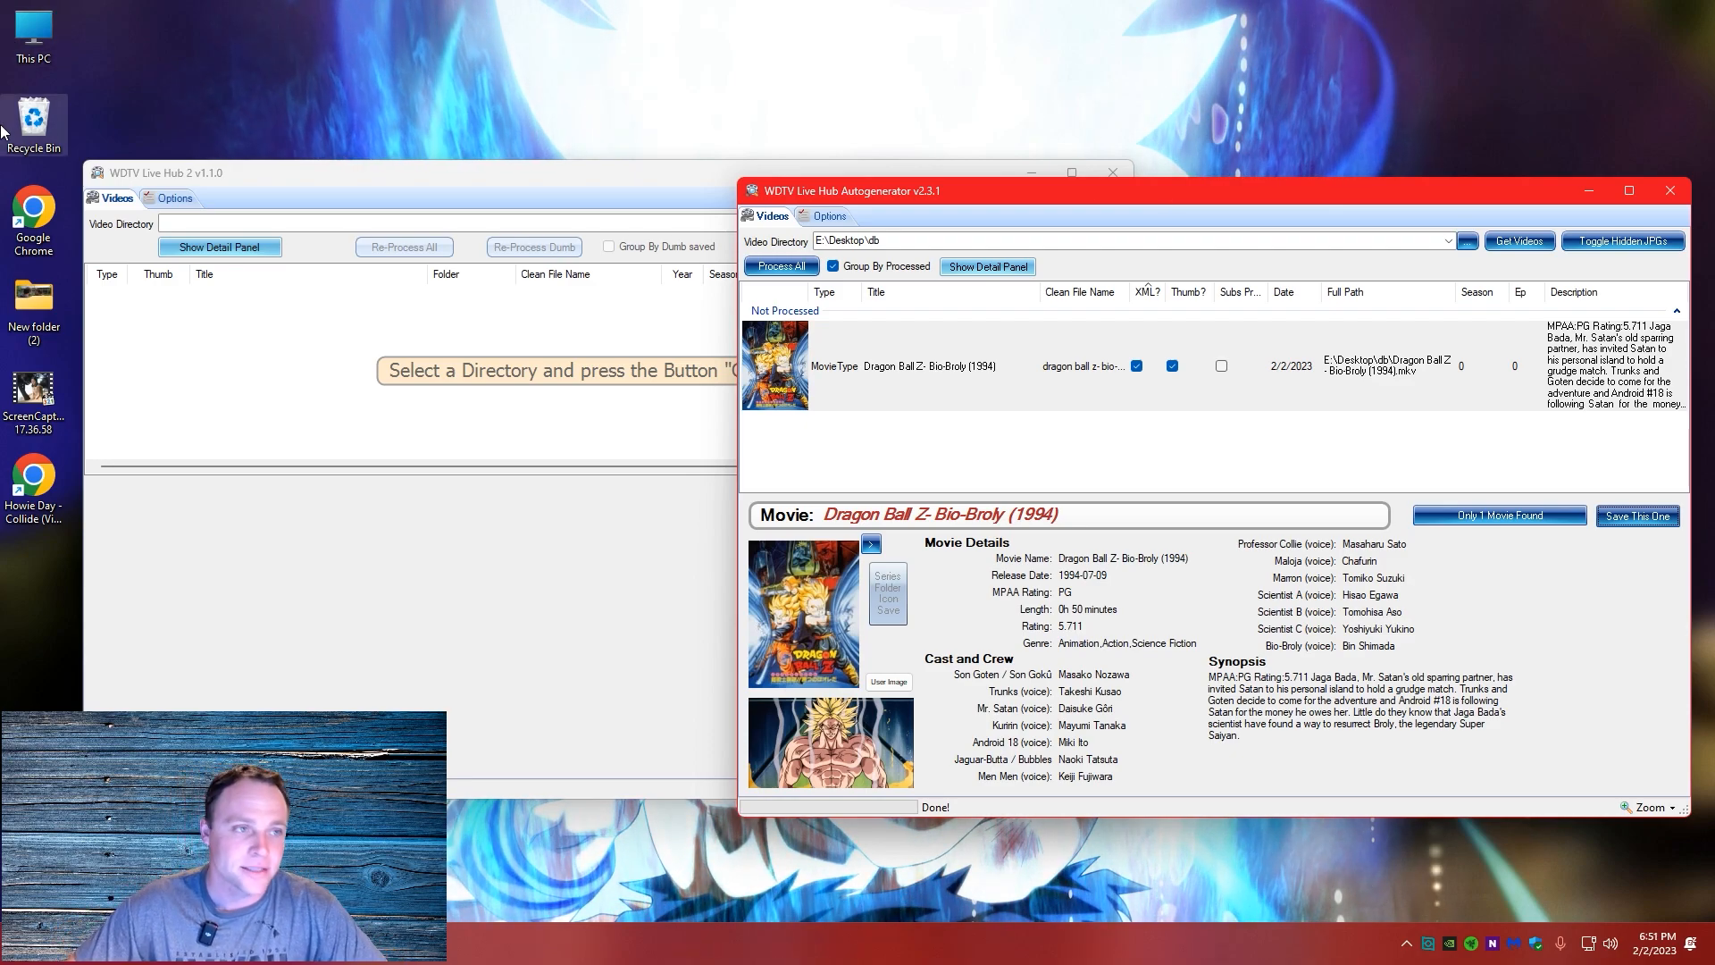
Empty the Recycle Bin and dismiss the Malwarebytes advertisement
right_click(53, 143)
left_click(134, 200)
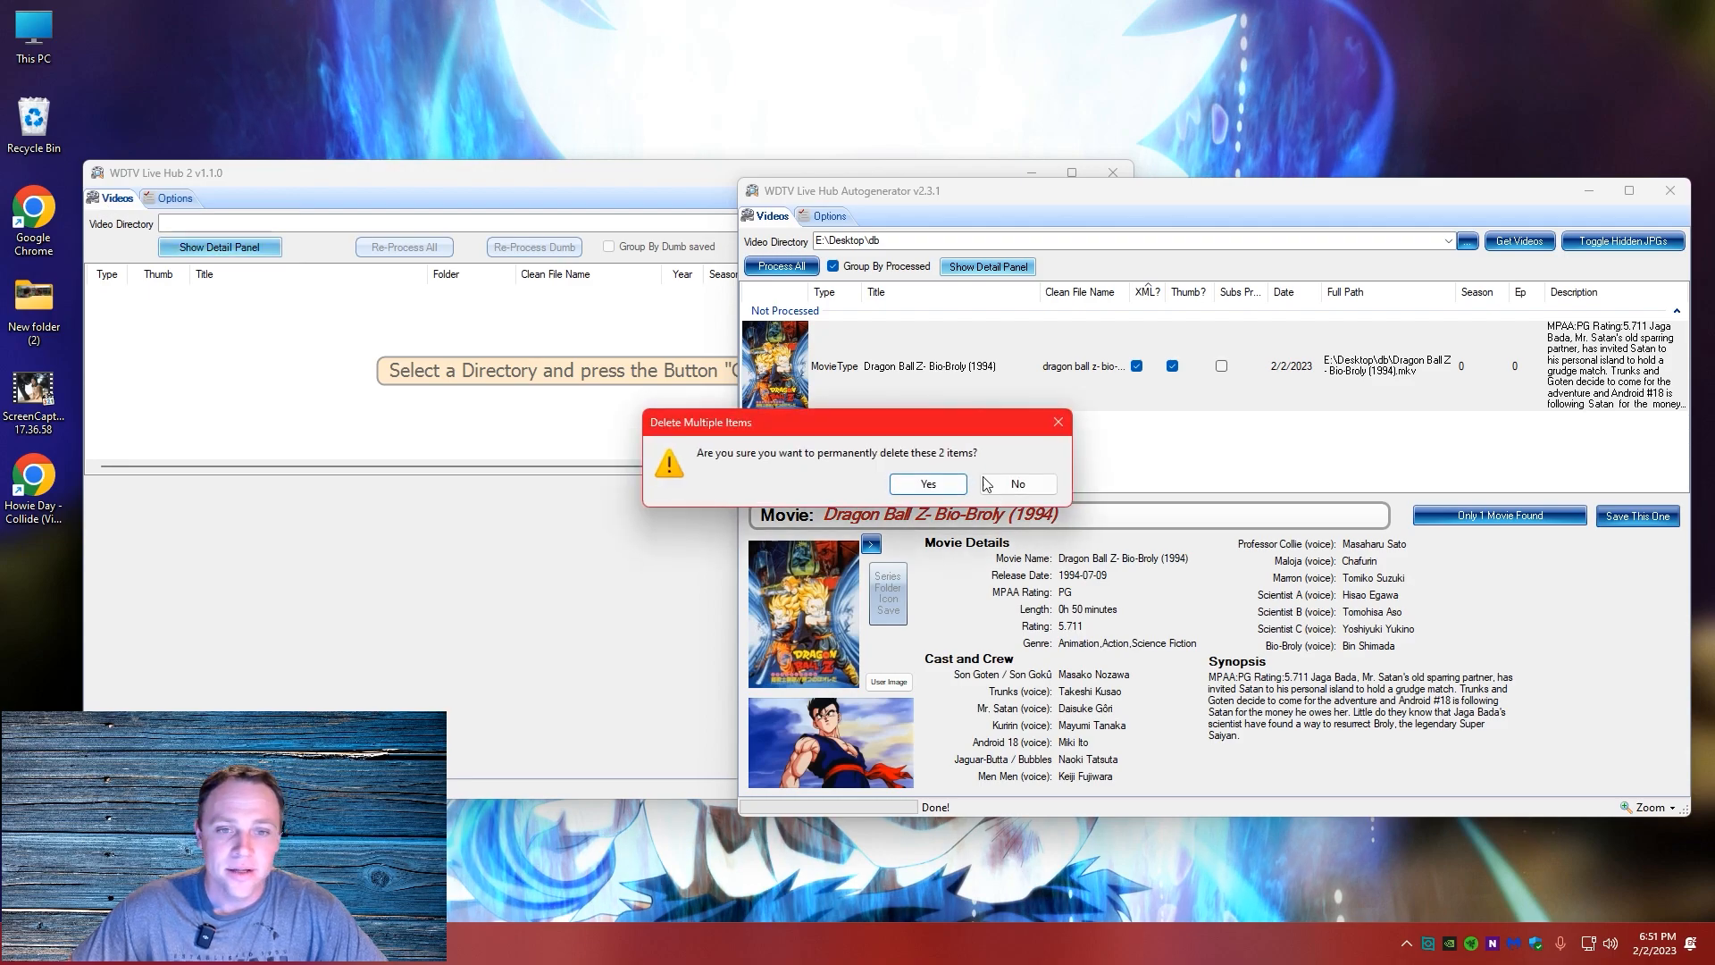
left_click(929, 484)
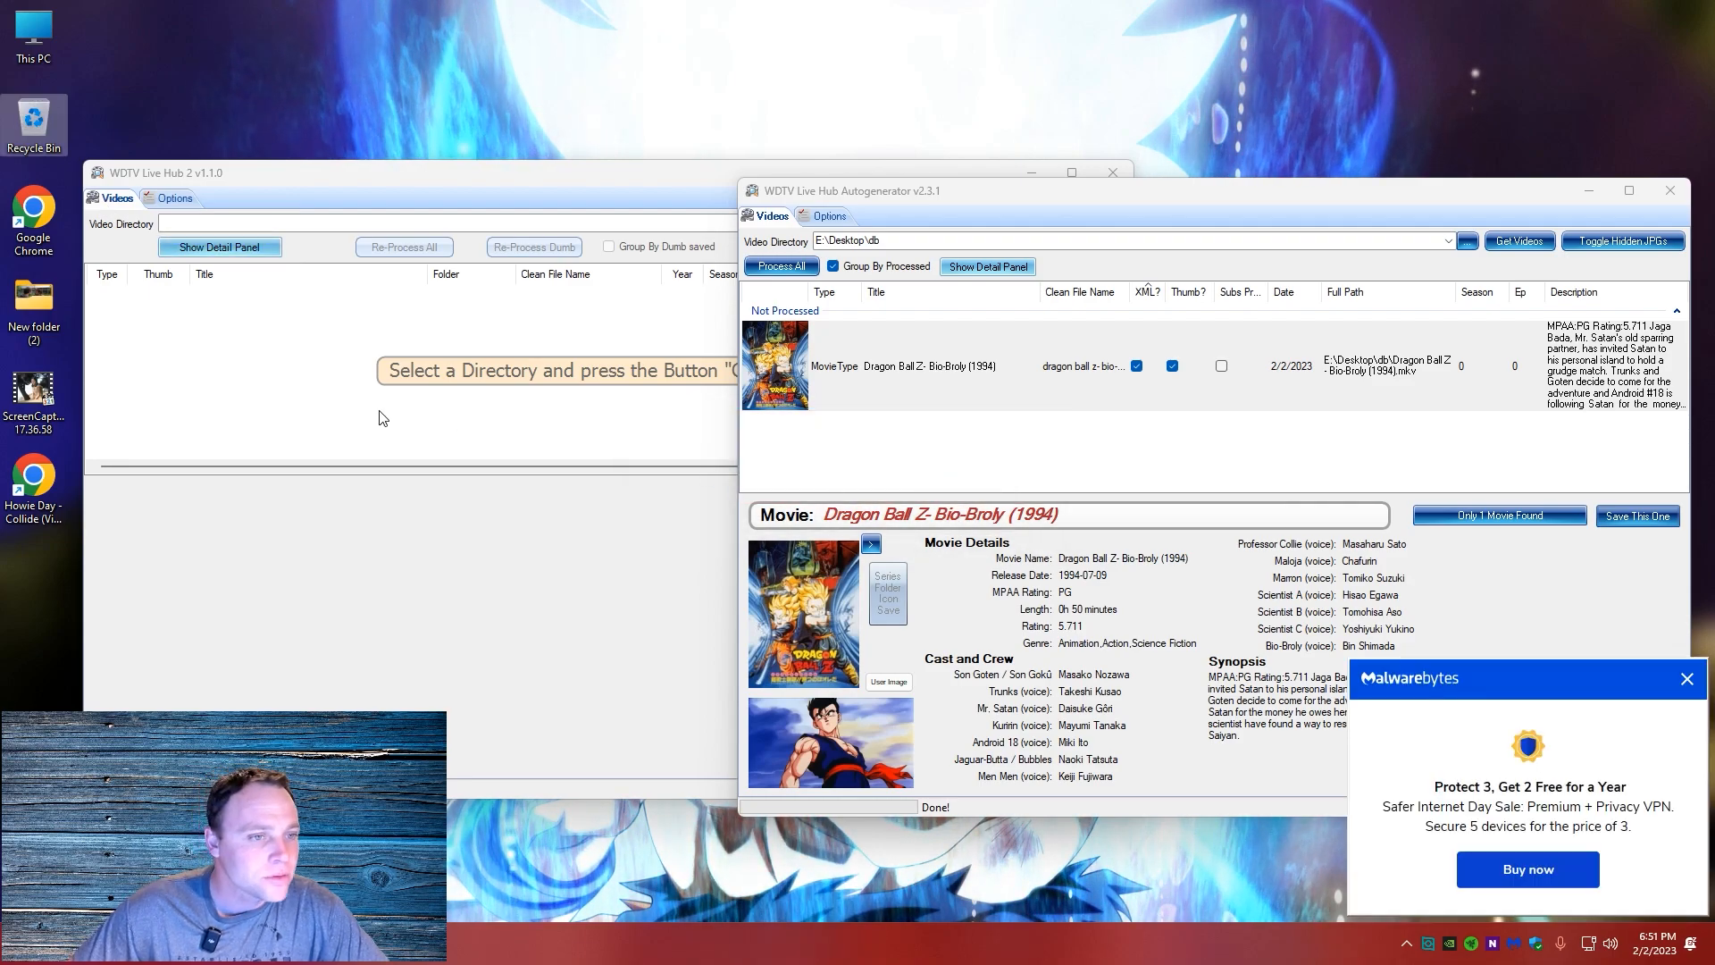
left_click(382, 414)
left_click(1687, 680)
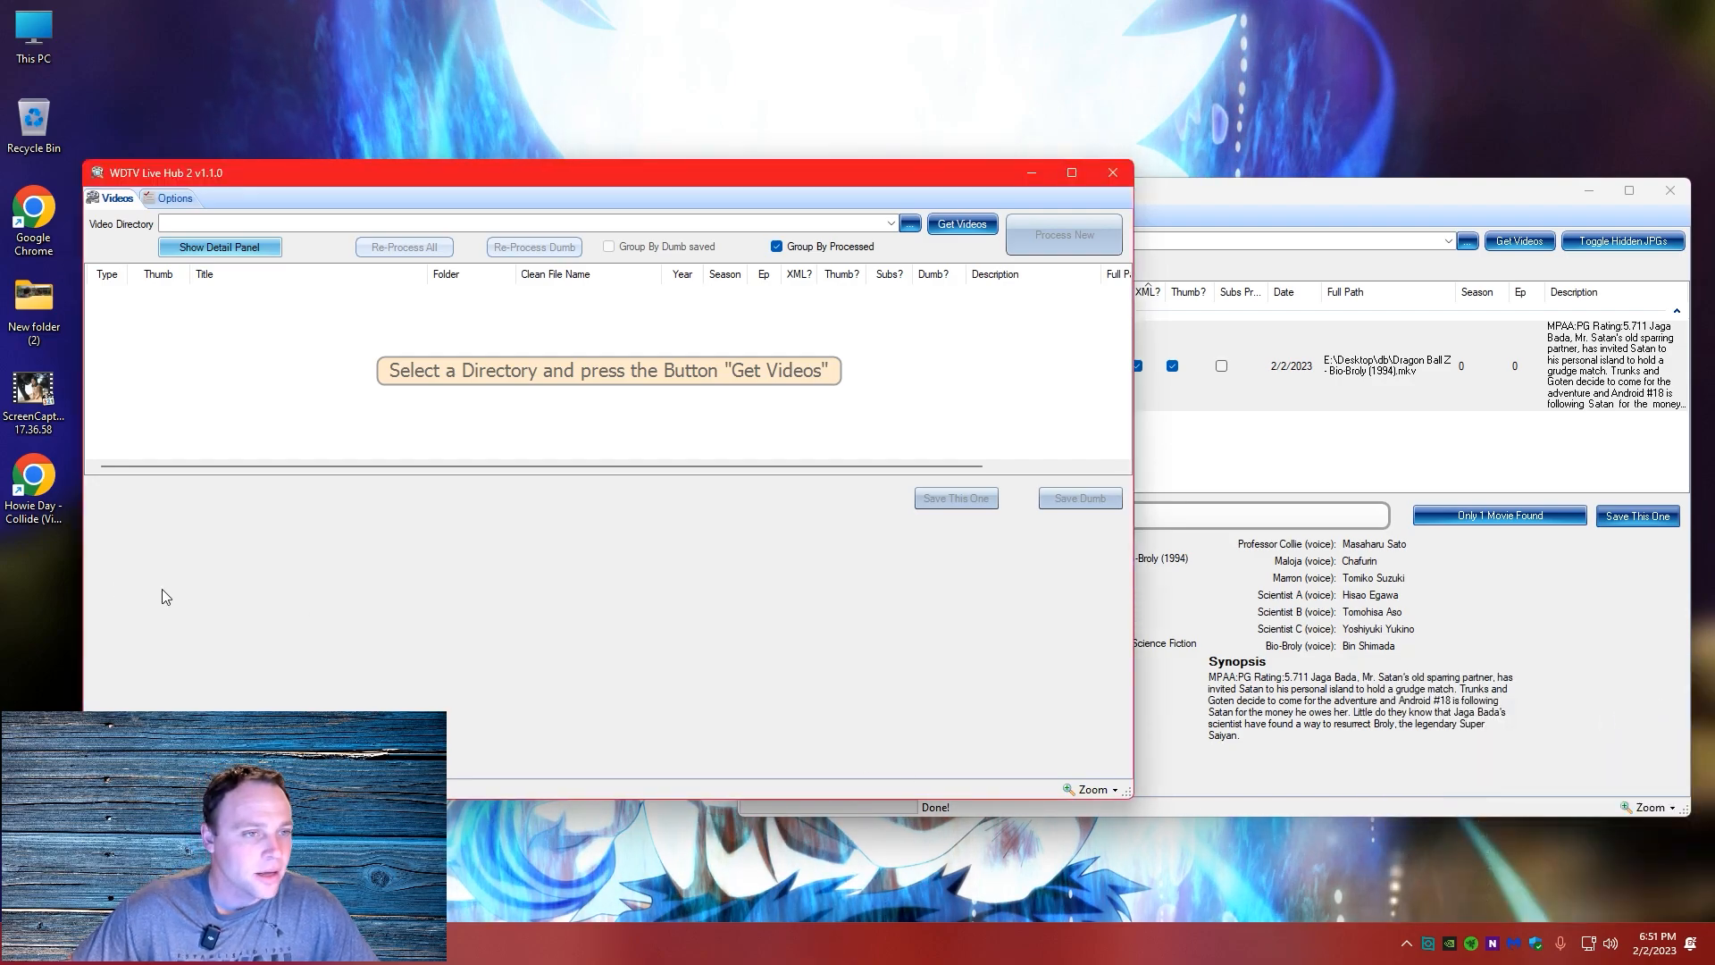
Recheck the options of WDTV Live Hub 2 and compare its video page with the Autogenerator's
left_click(173, 198)
left_click(114, 198)
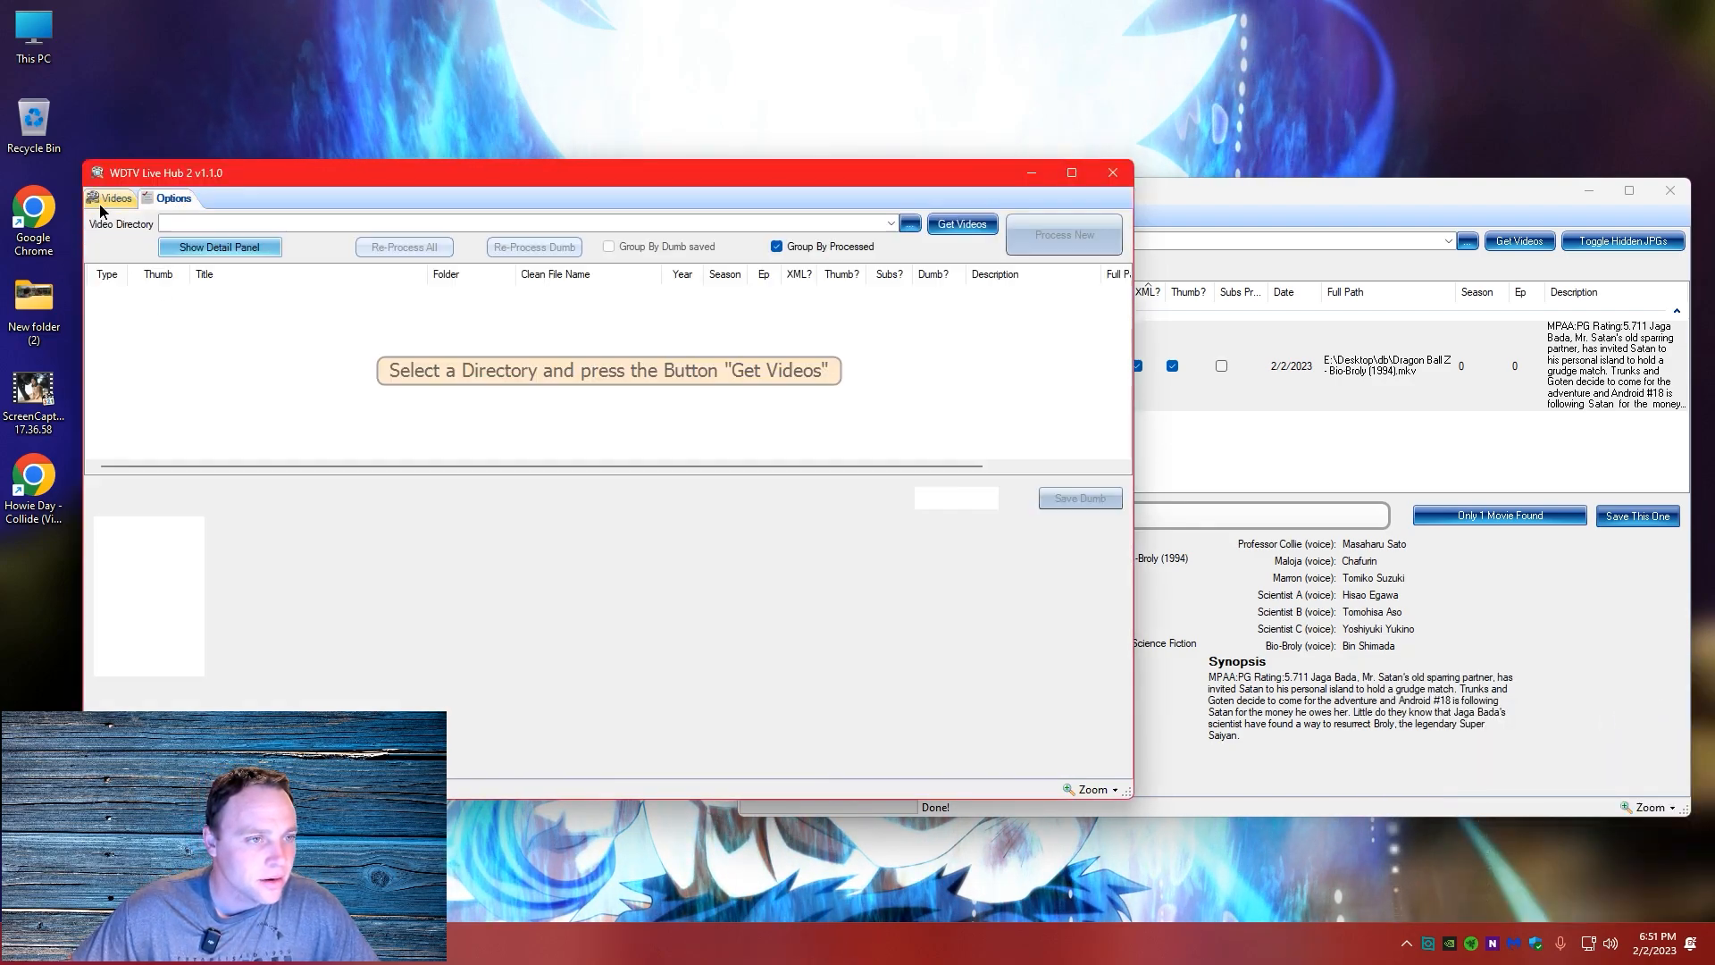
left_click(1272, 193)
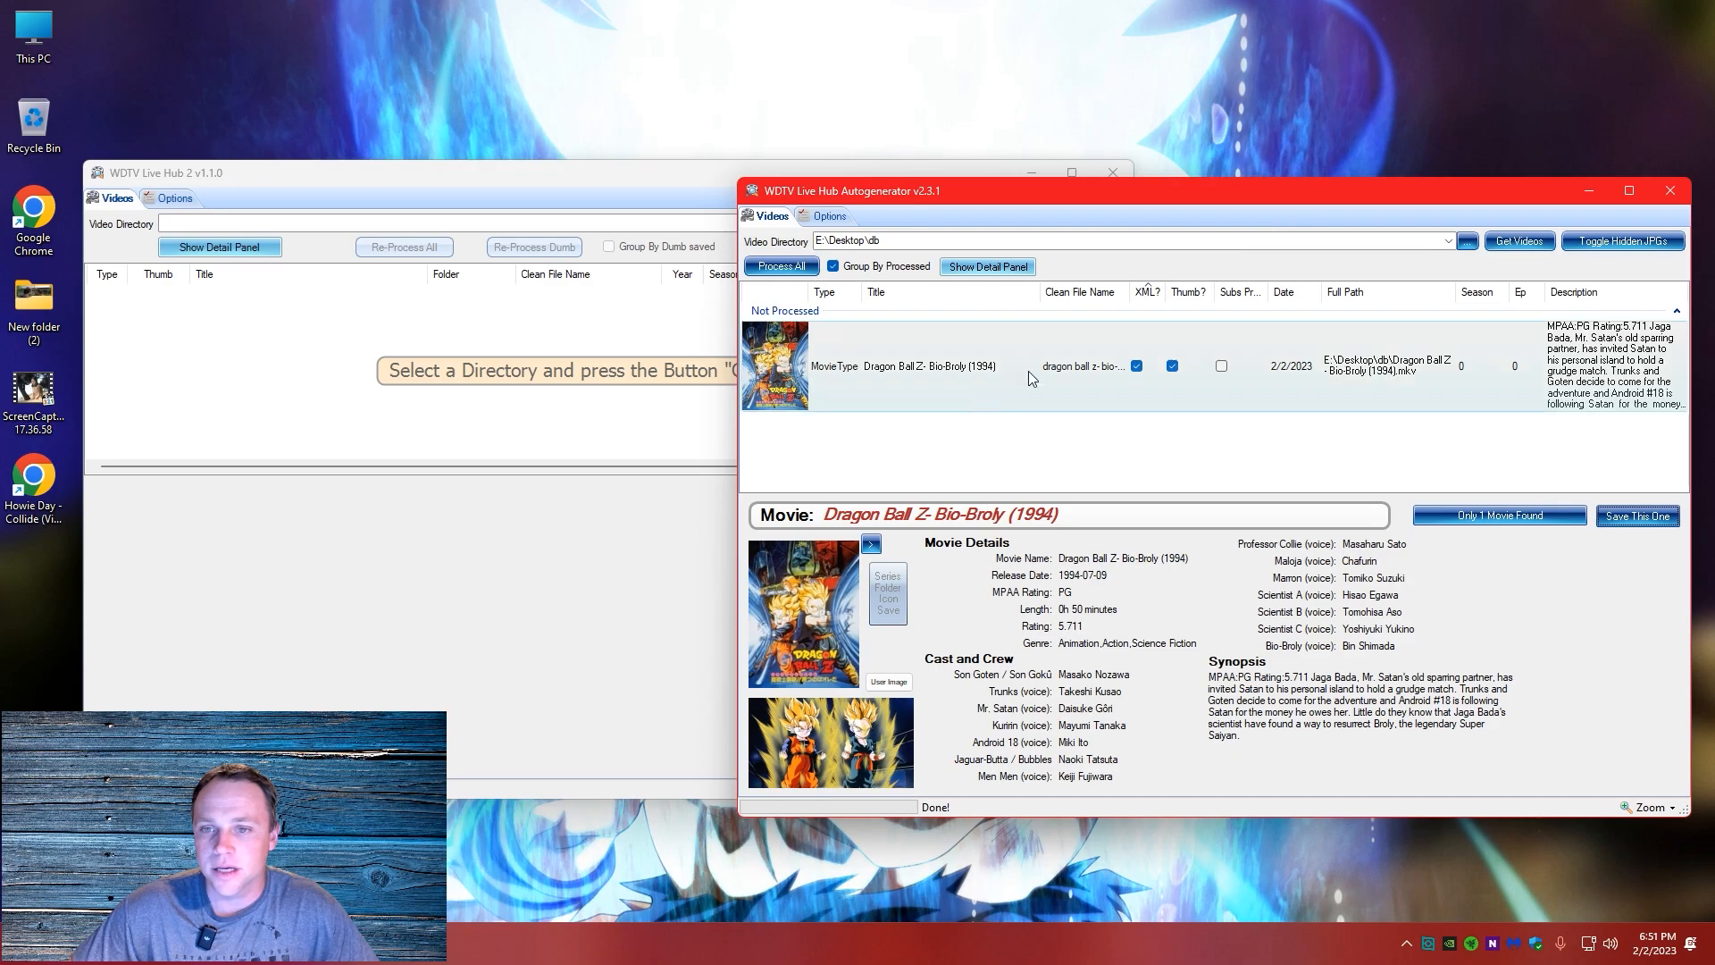
left_click(626, 340)
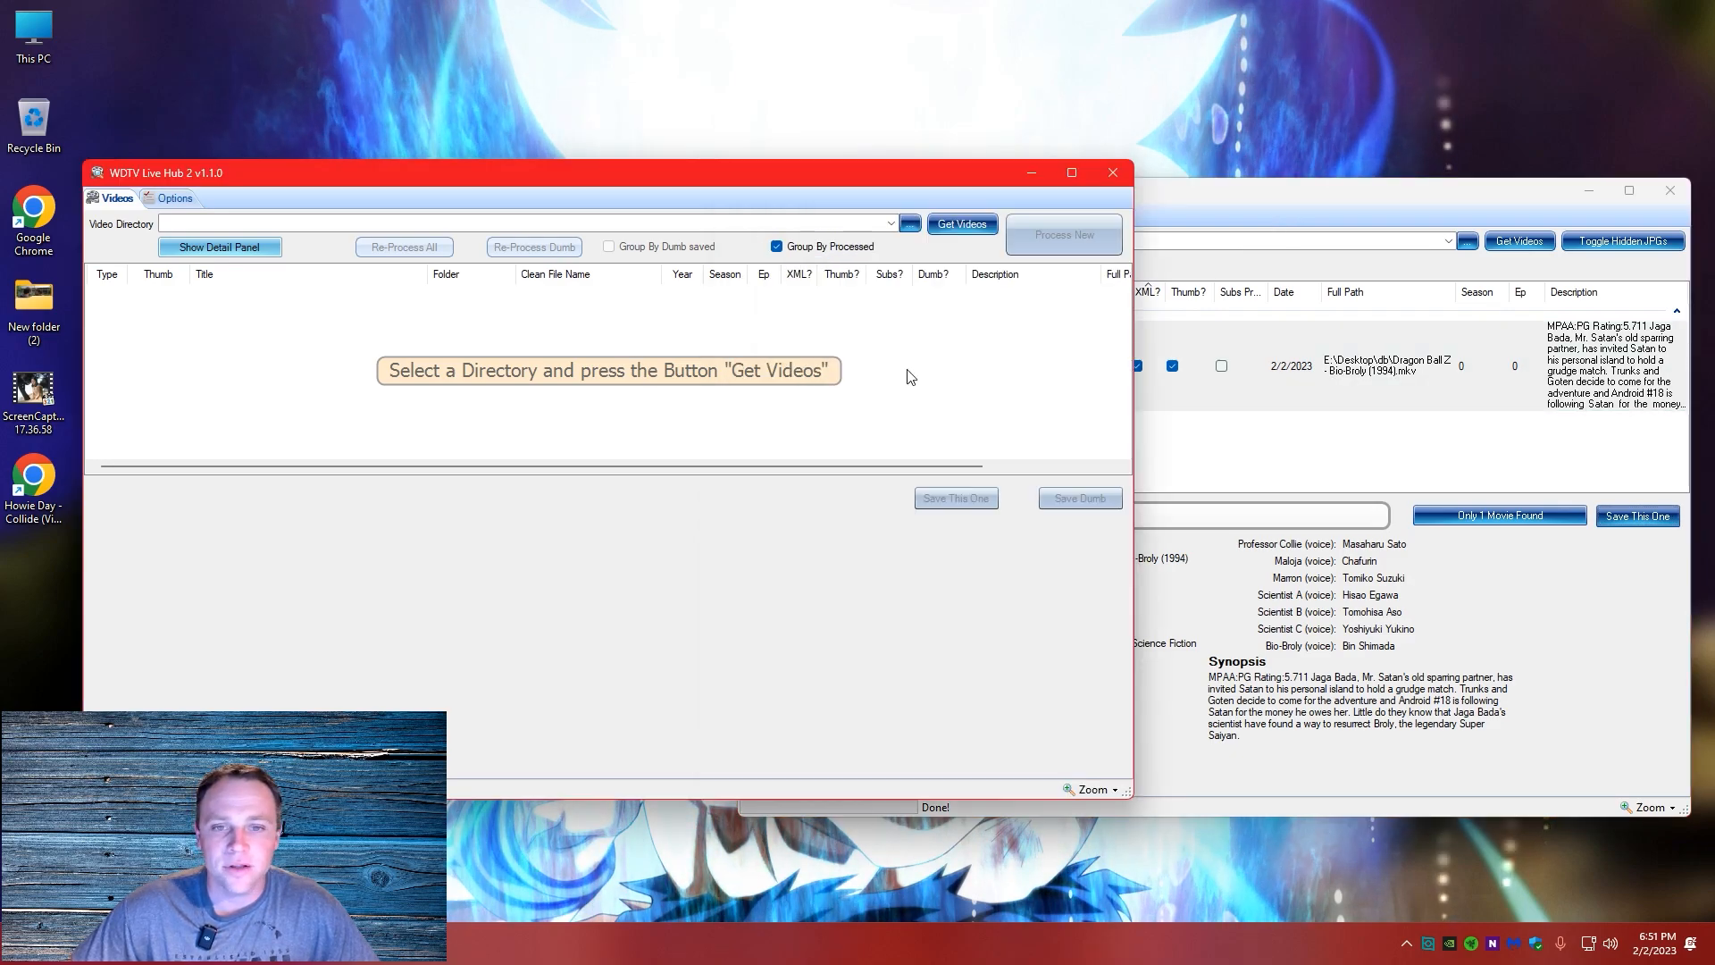
Set the video directory of WDTV Live Hub 2 to E:\Desktop\db, load its videos, and select the Bio-Broly entry
left_click(909, 223)
scroll(849, 507, "down", 1)
left_click(771, 652)
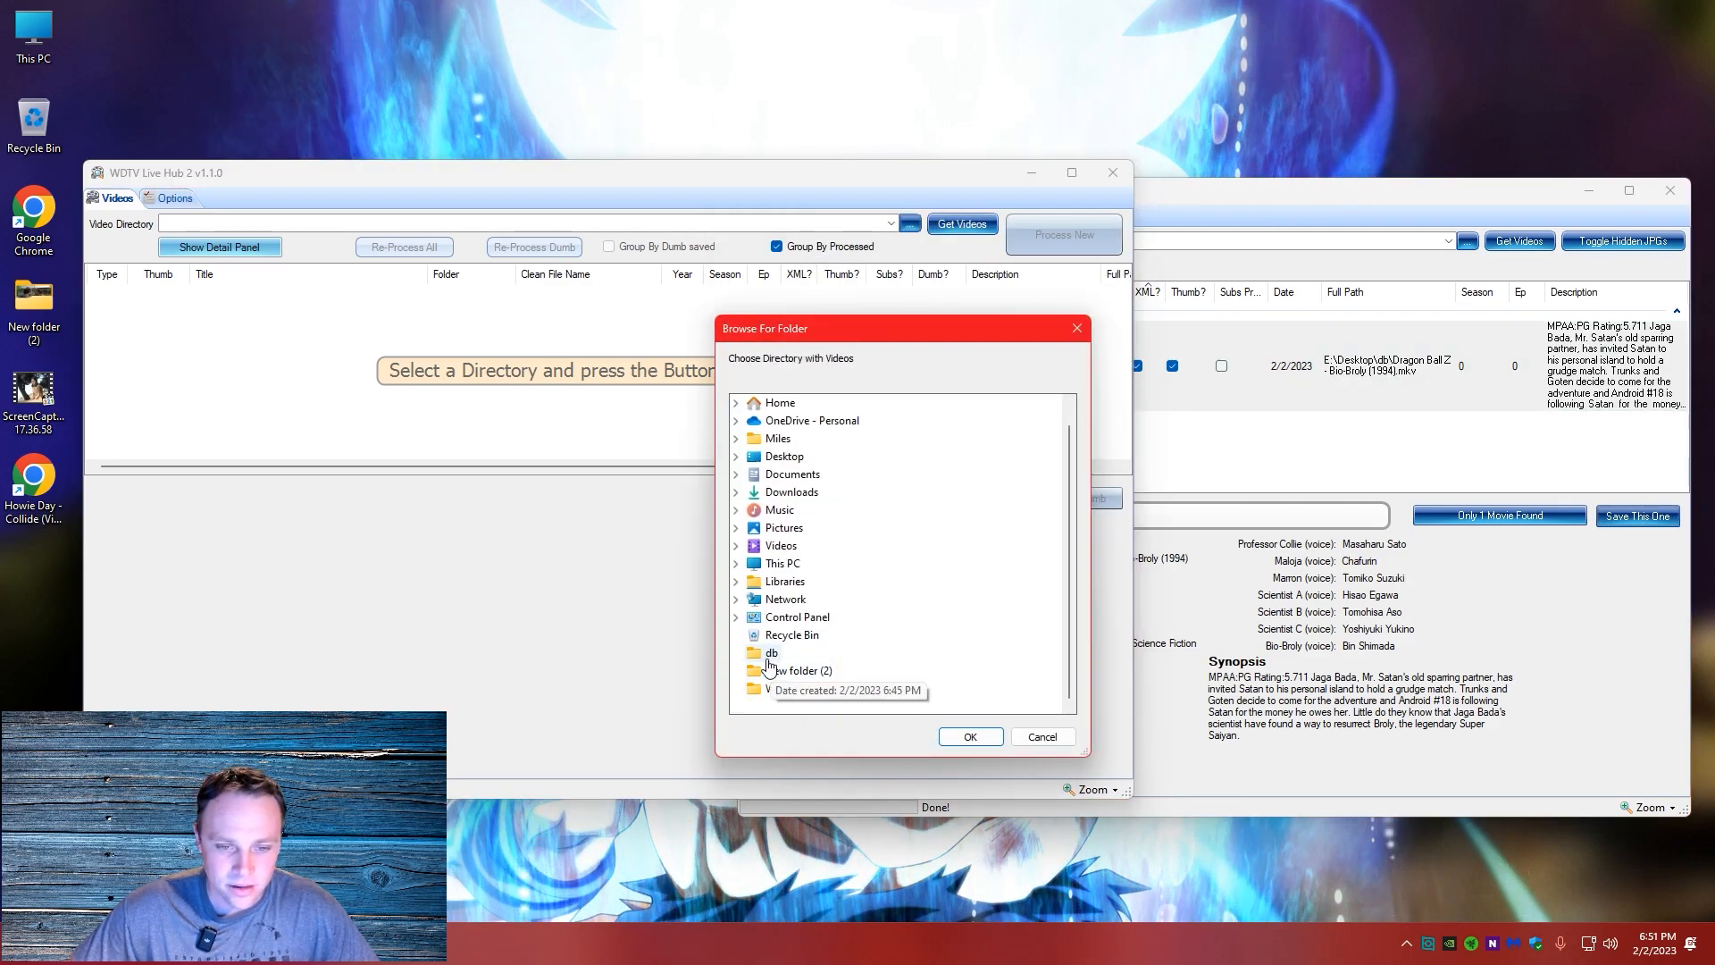
left_click(988, 733)
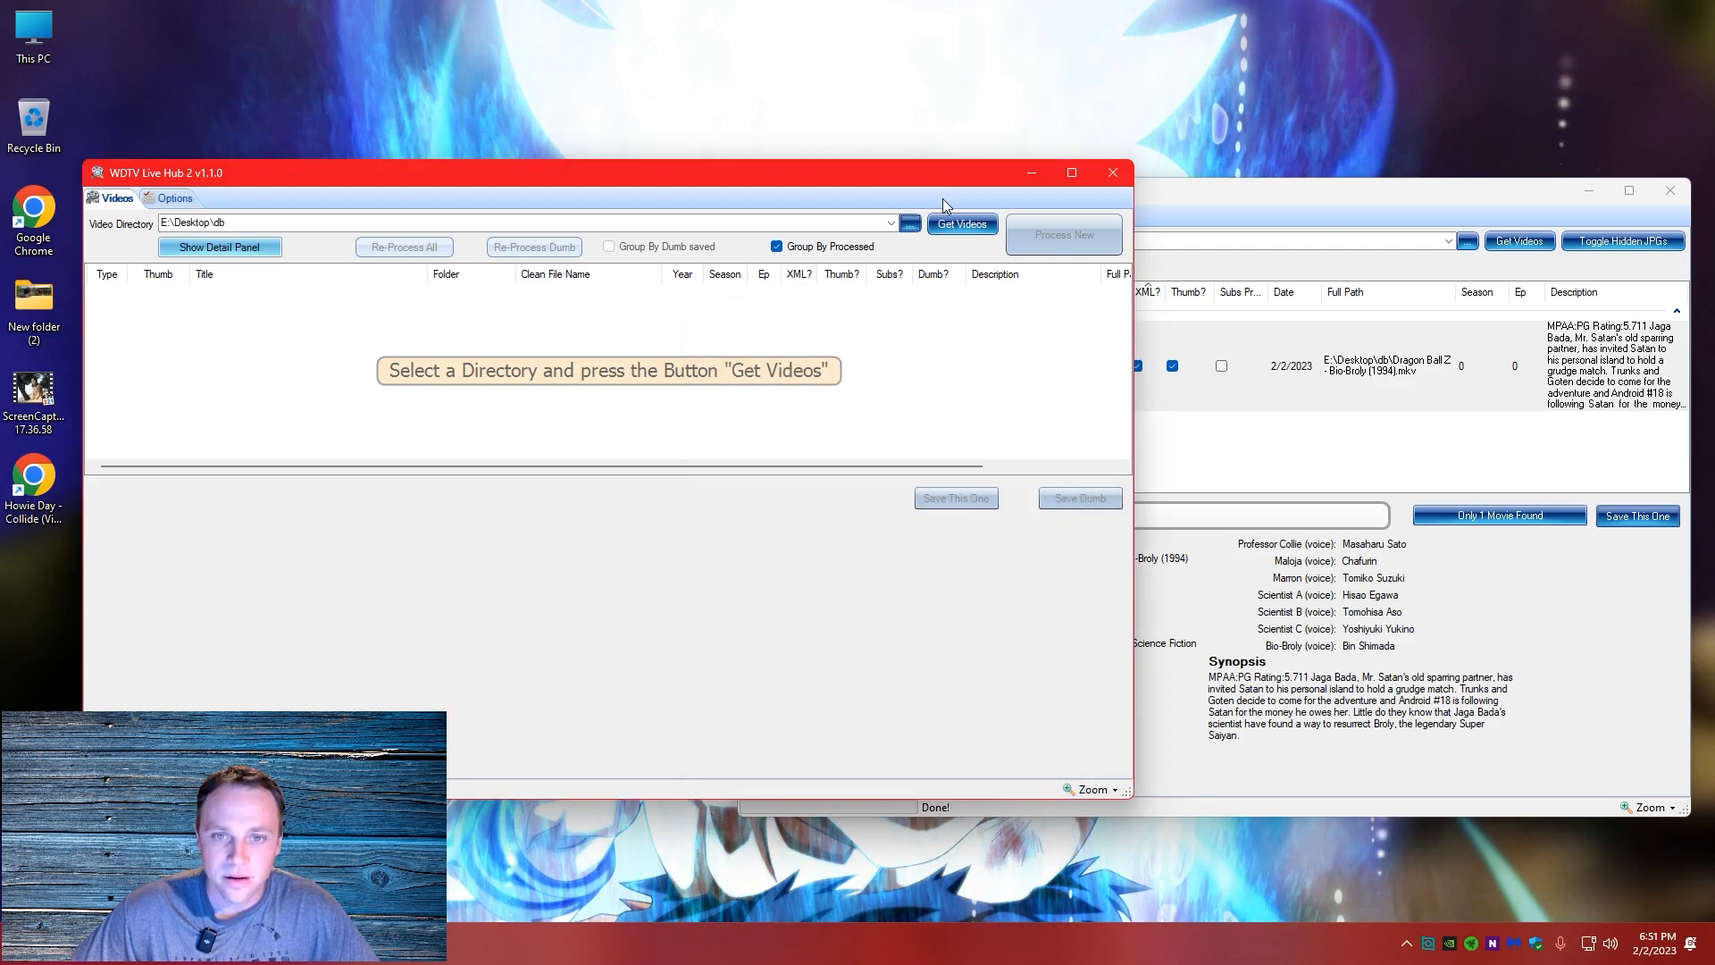
left_click(804, 350)
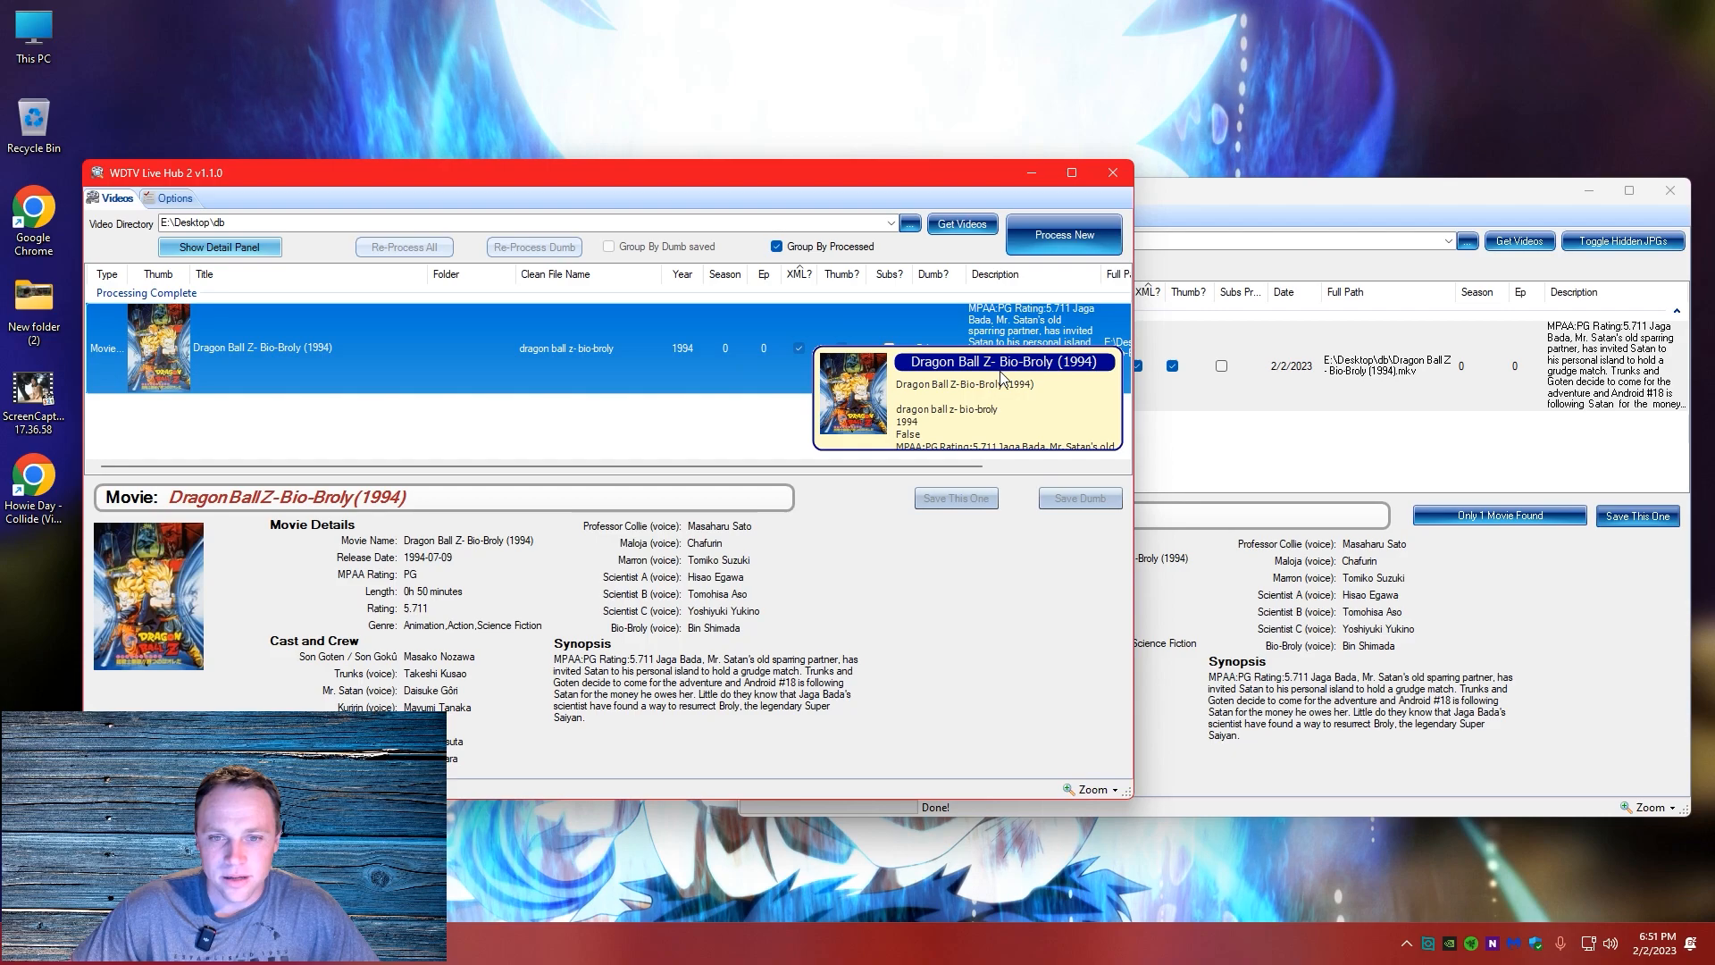
Compare the Bio-Broly entry's columns, cover and movie details between WDTV Live Hub 2 and WDTV Live Hub Autogenerator
left_click(1424, 212)
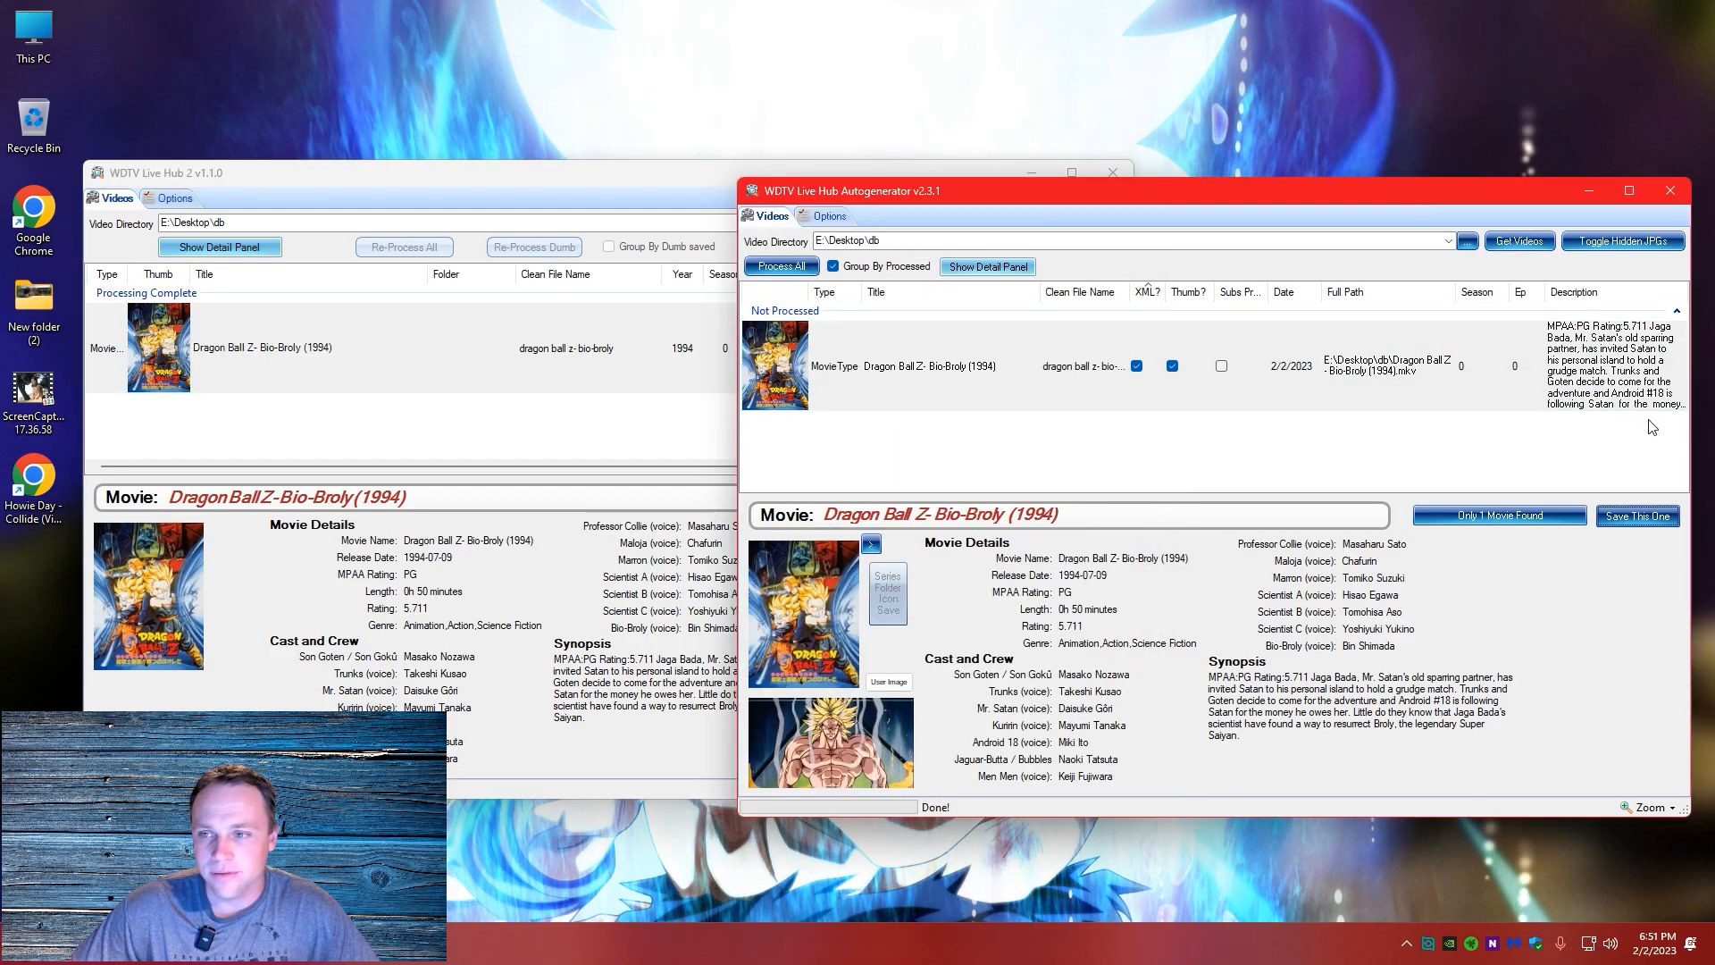
left_click(602, 174)
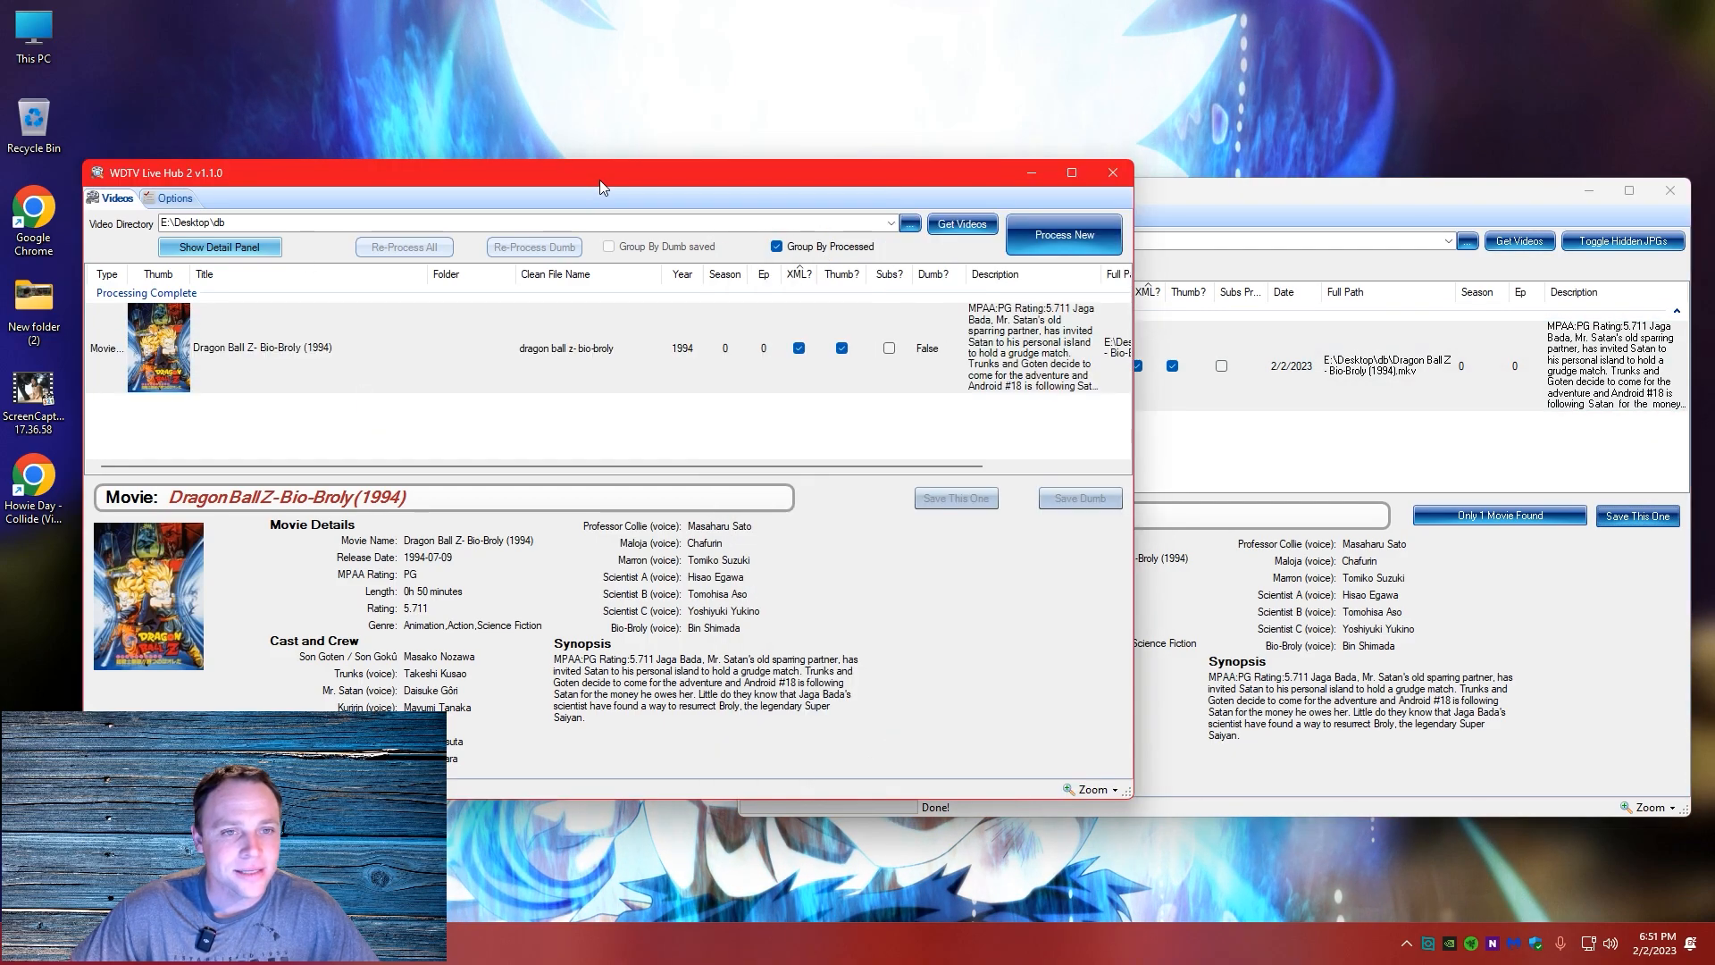
mouse_move(1063, 361)
scroll(1063, 366, "right", 5)
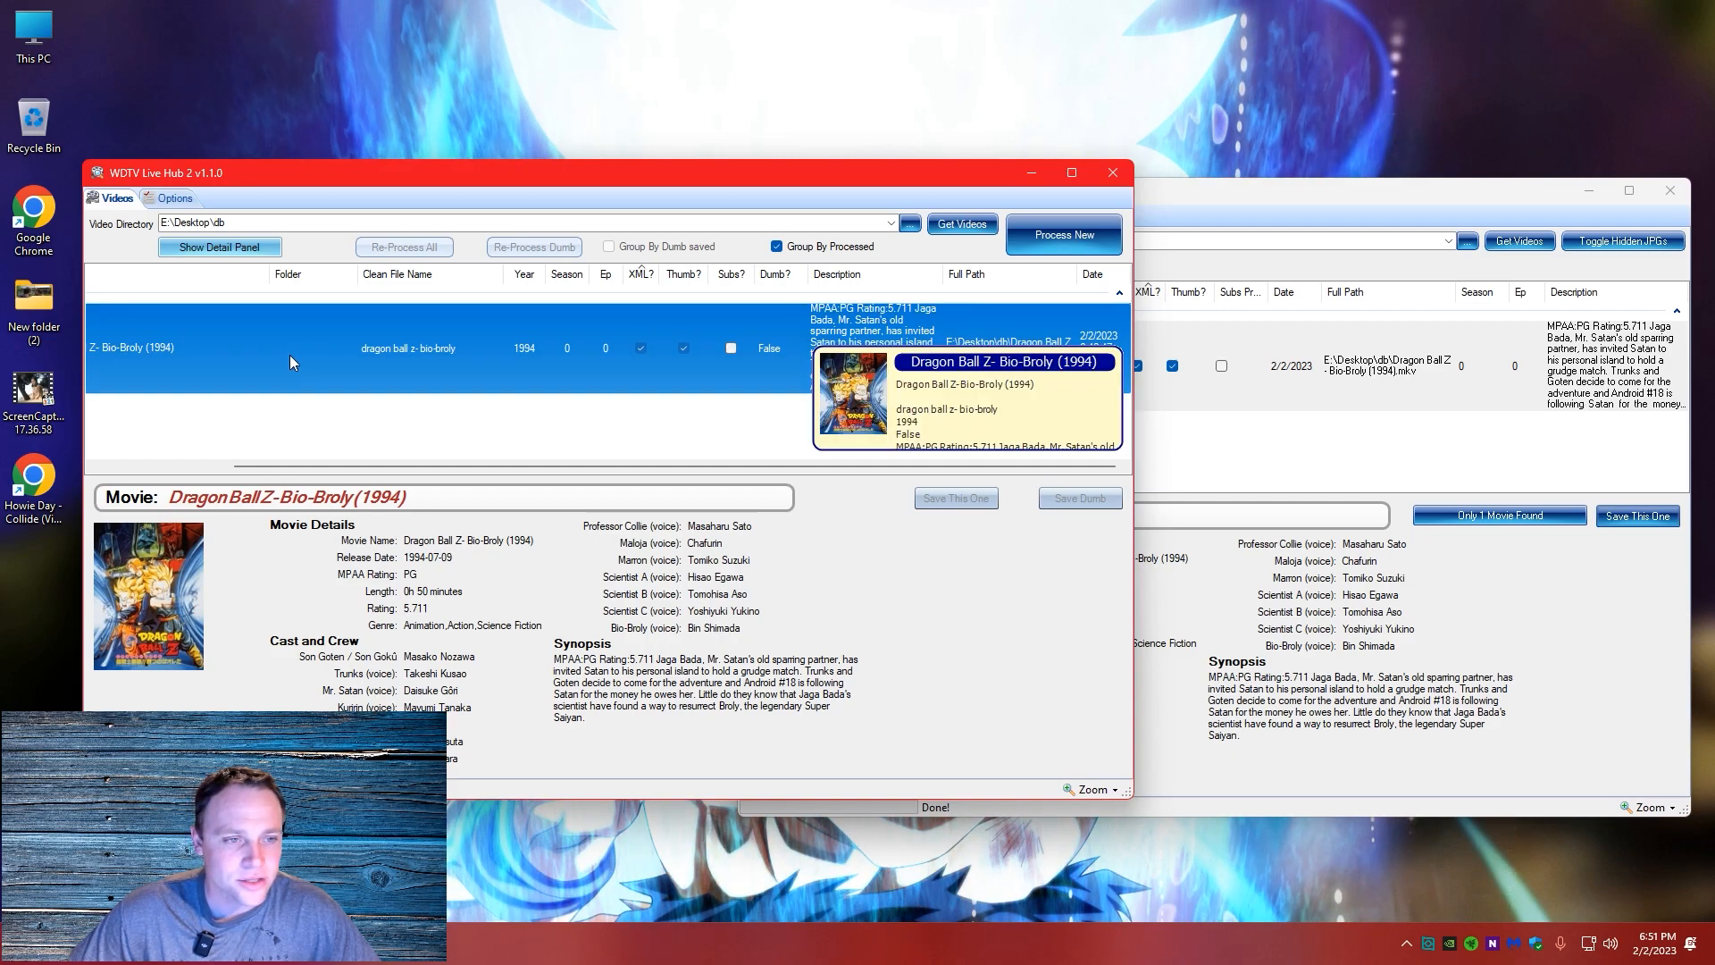
left_click(1439, 335)
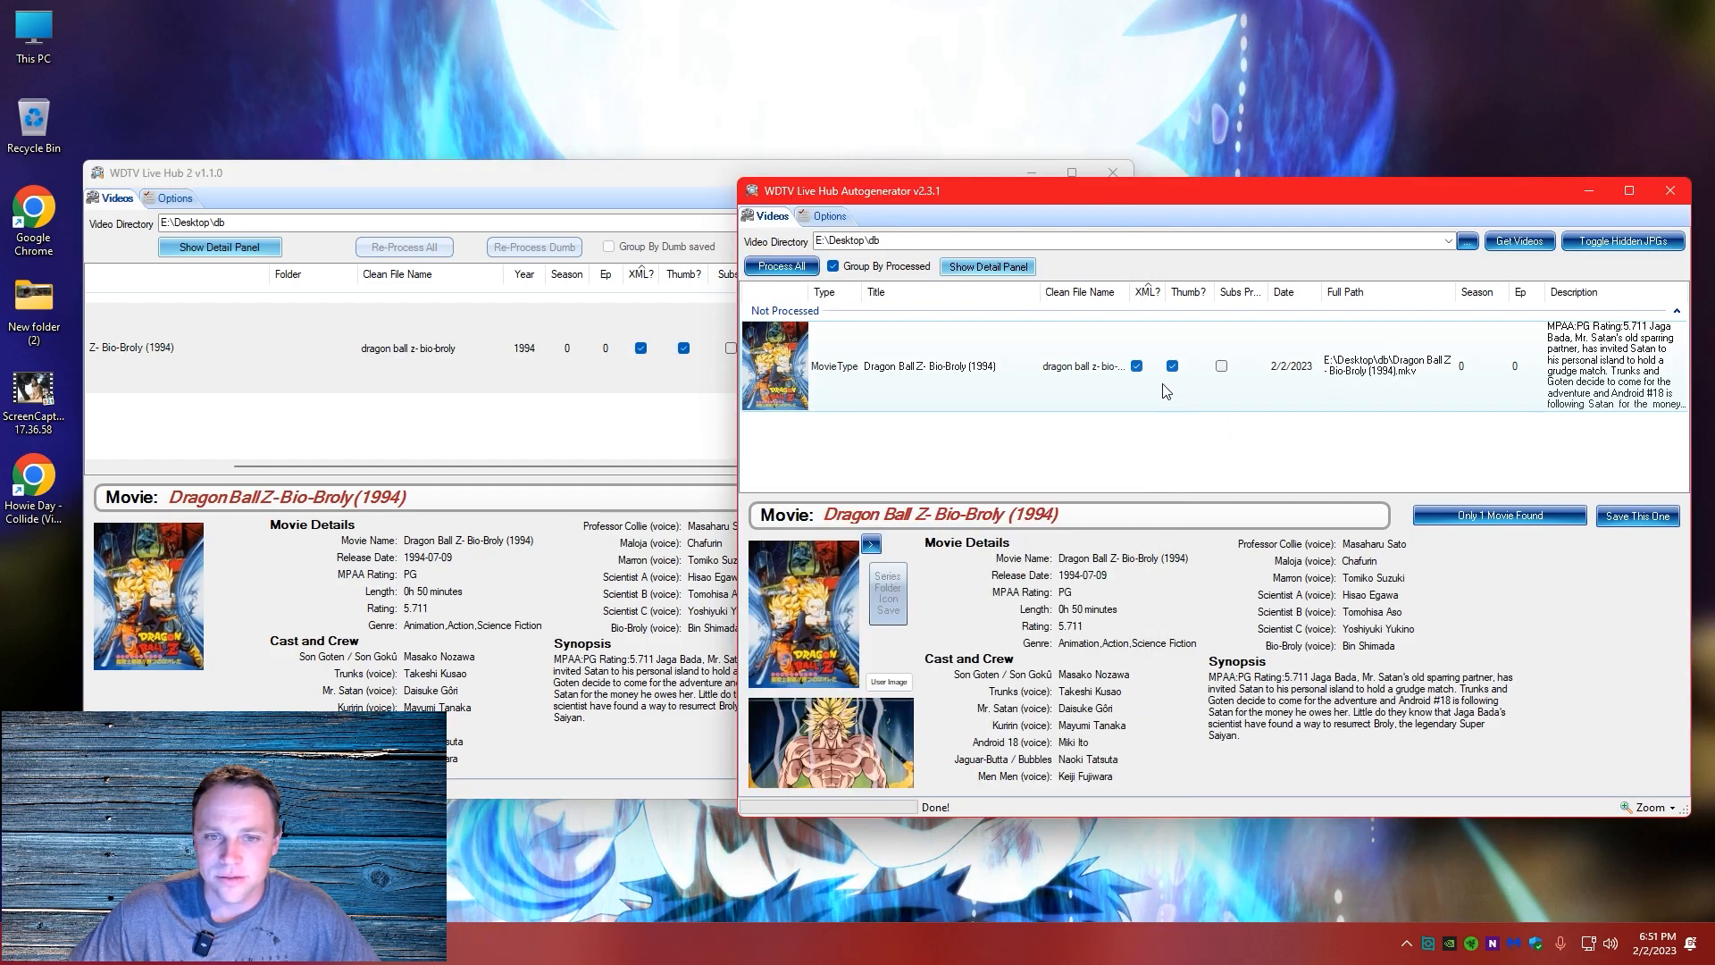
left_click(520, 402)
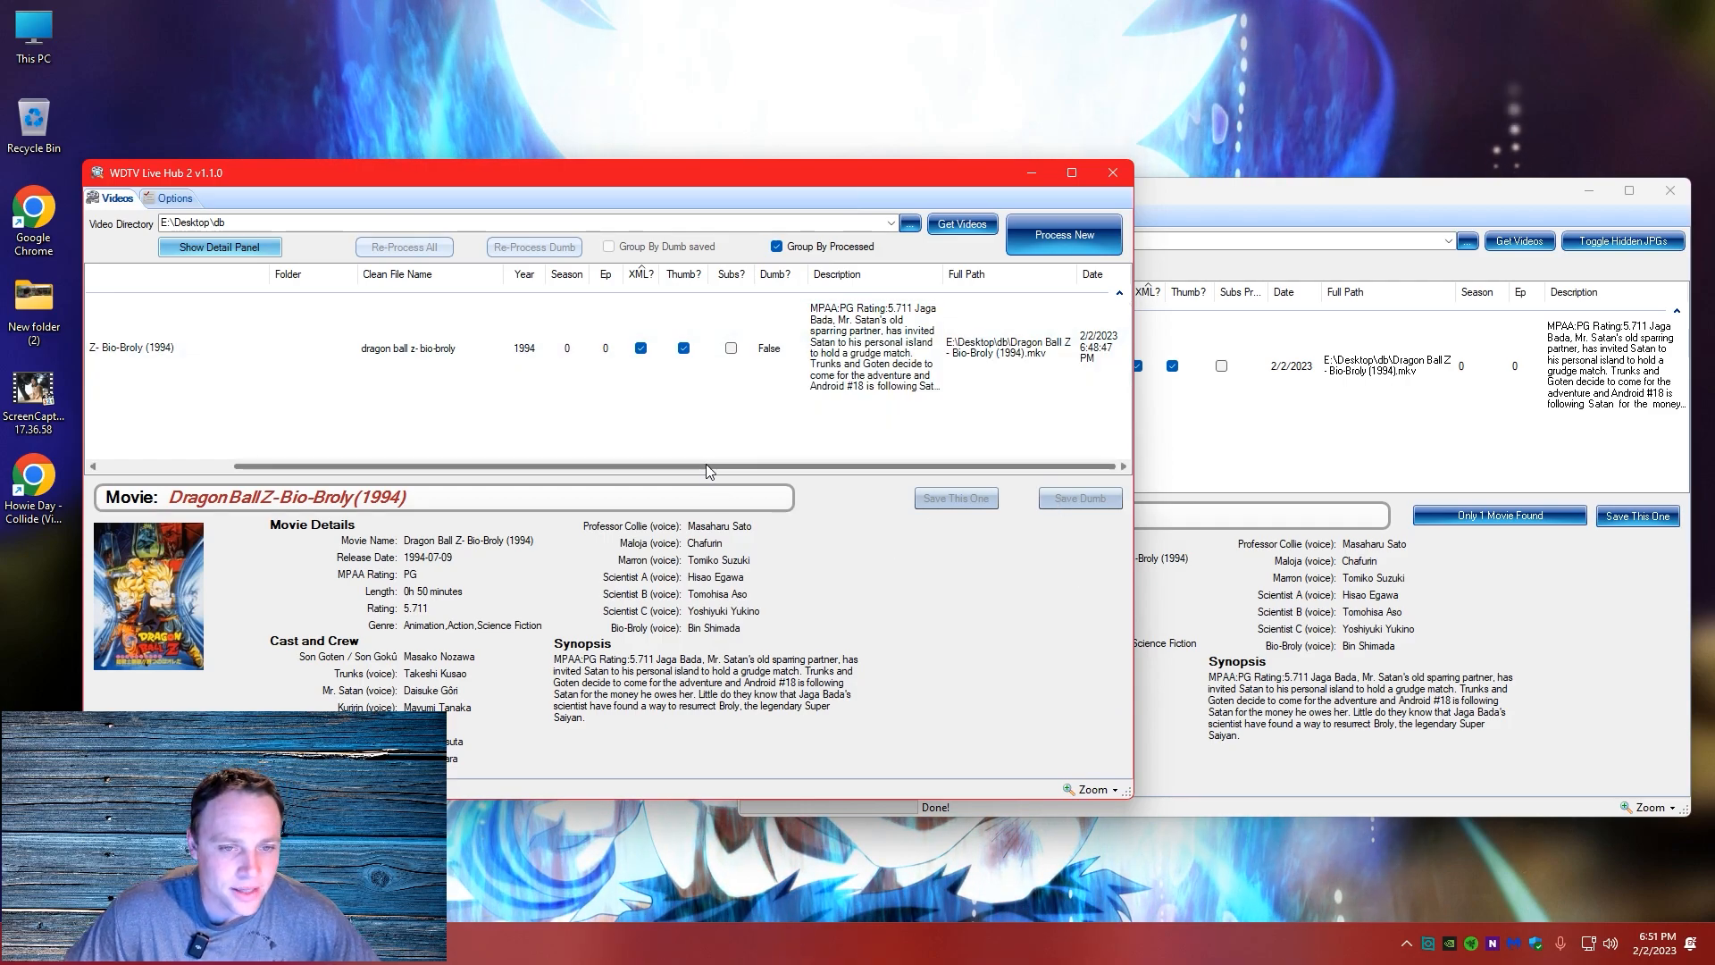
left_click_drag(706, 463, 574, 465)
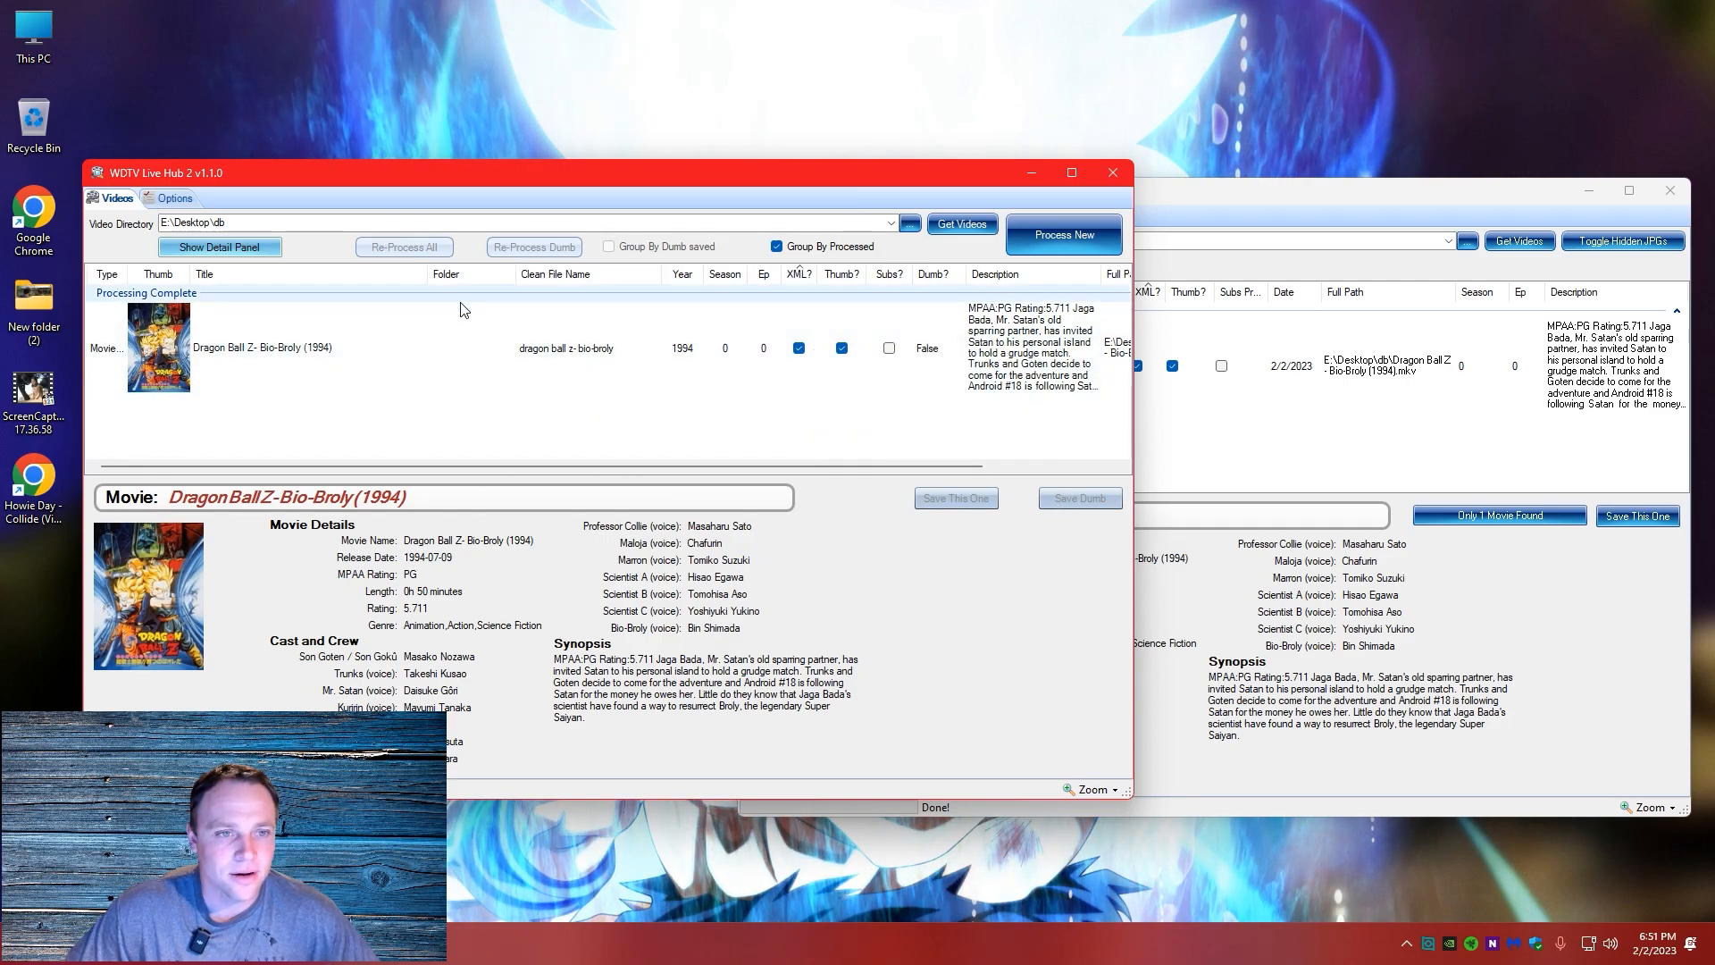
left_click(1463, 429)
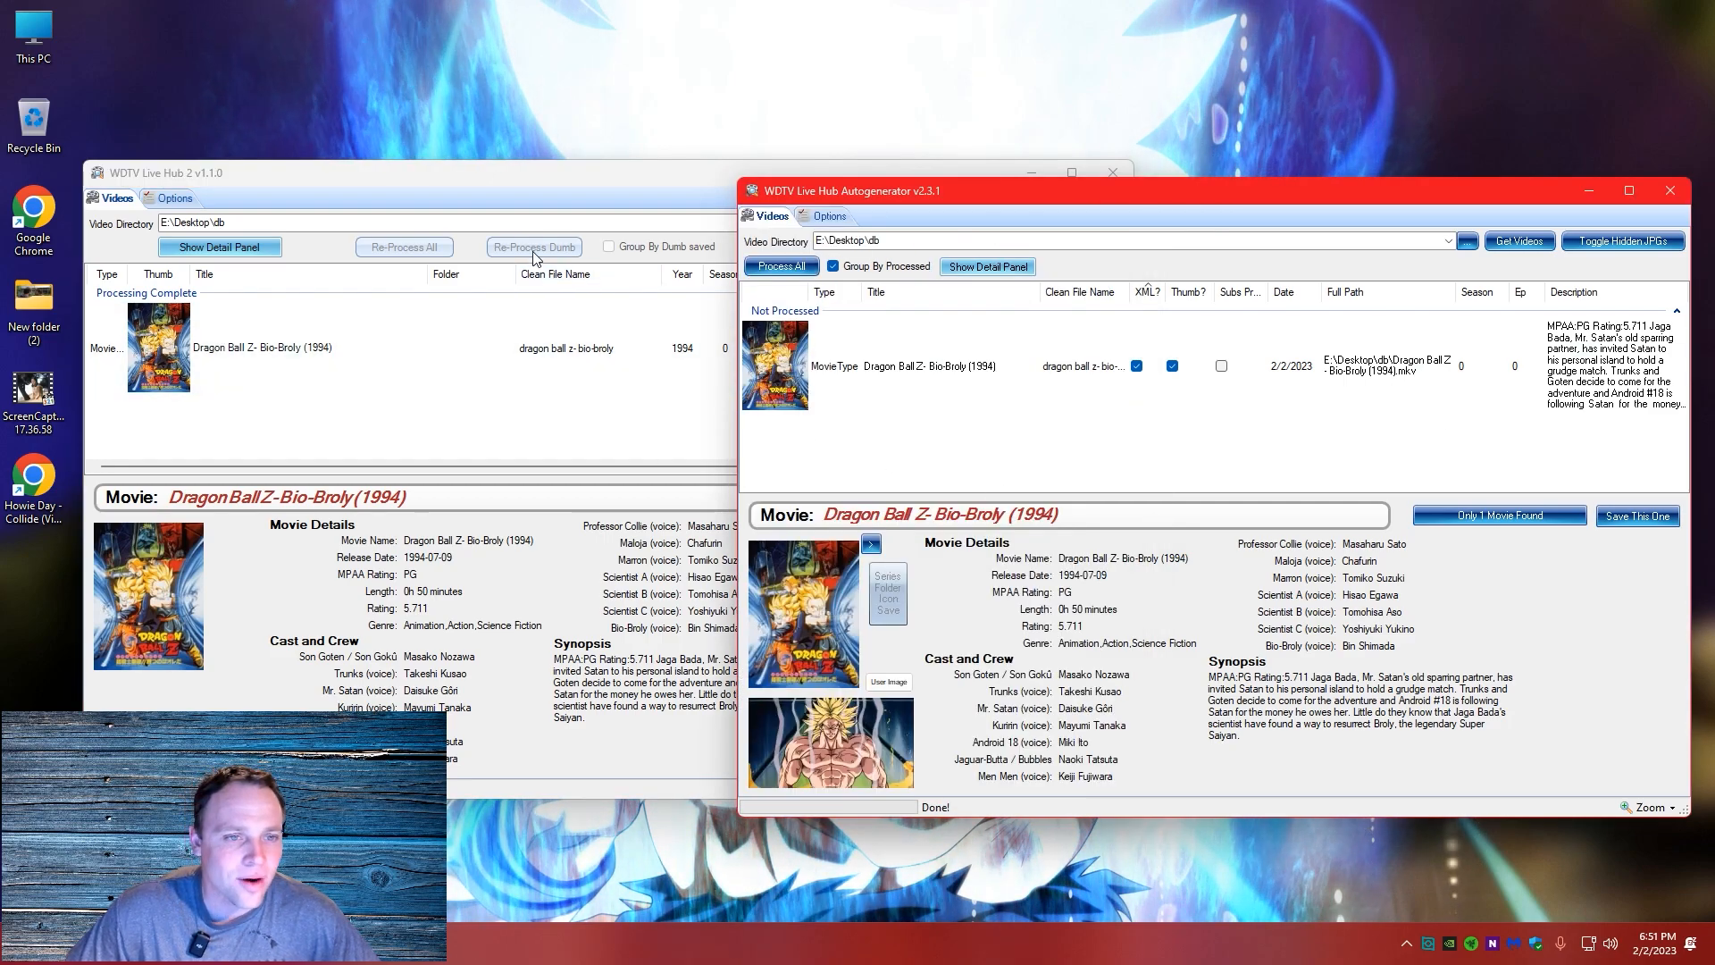
left_click(293, 354)
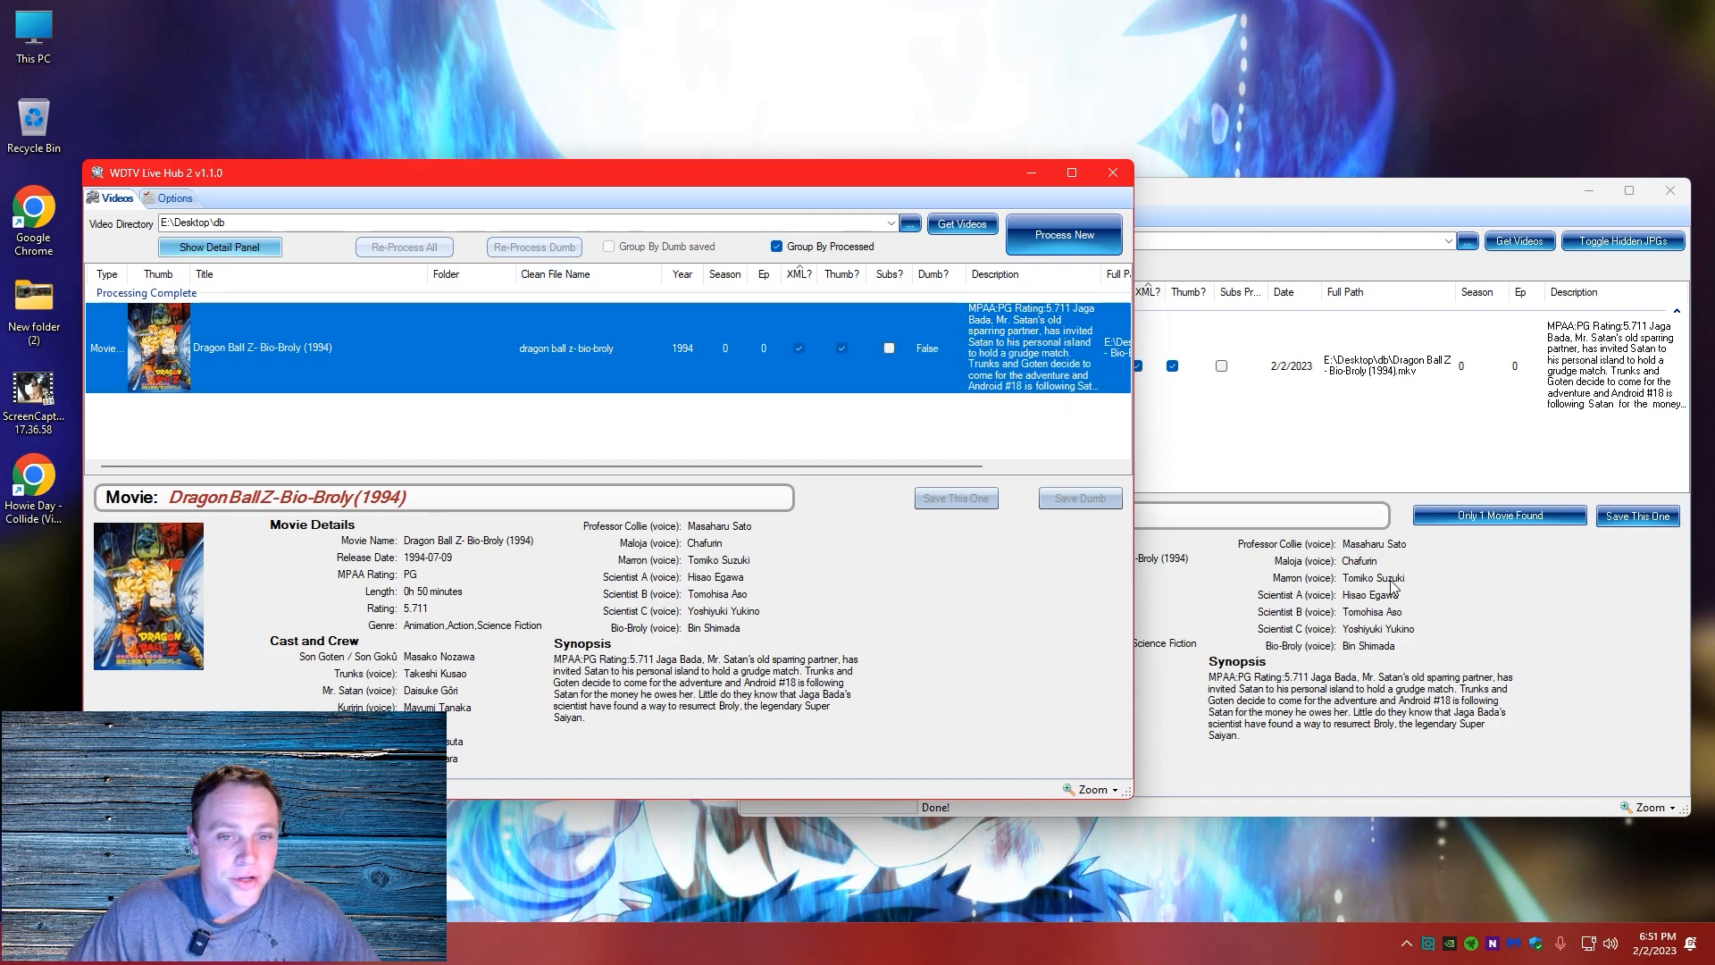
Switch to WDTV Live Hub Autogenerator, inspect the manual title search for the Bio-Broly entry, and close it without searching
left_click(1331, 456)
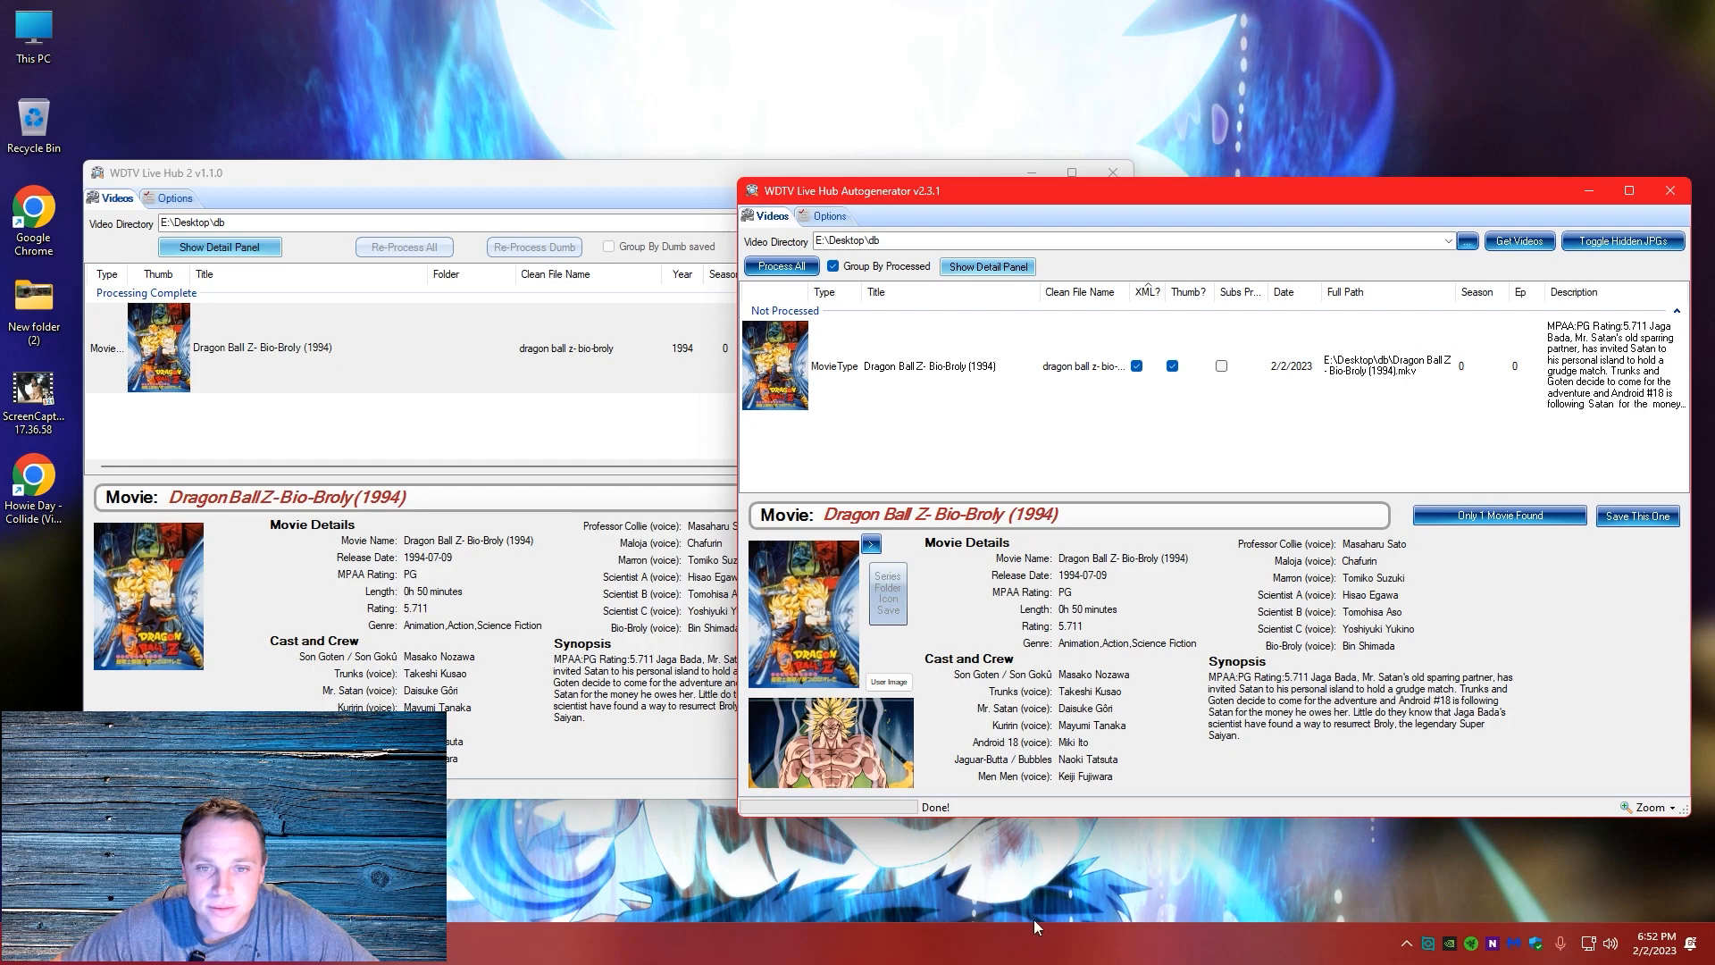
right_click(875, 366)
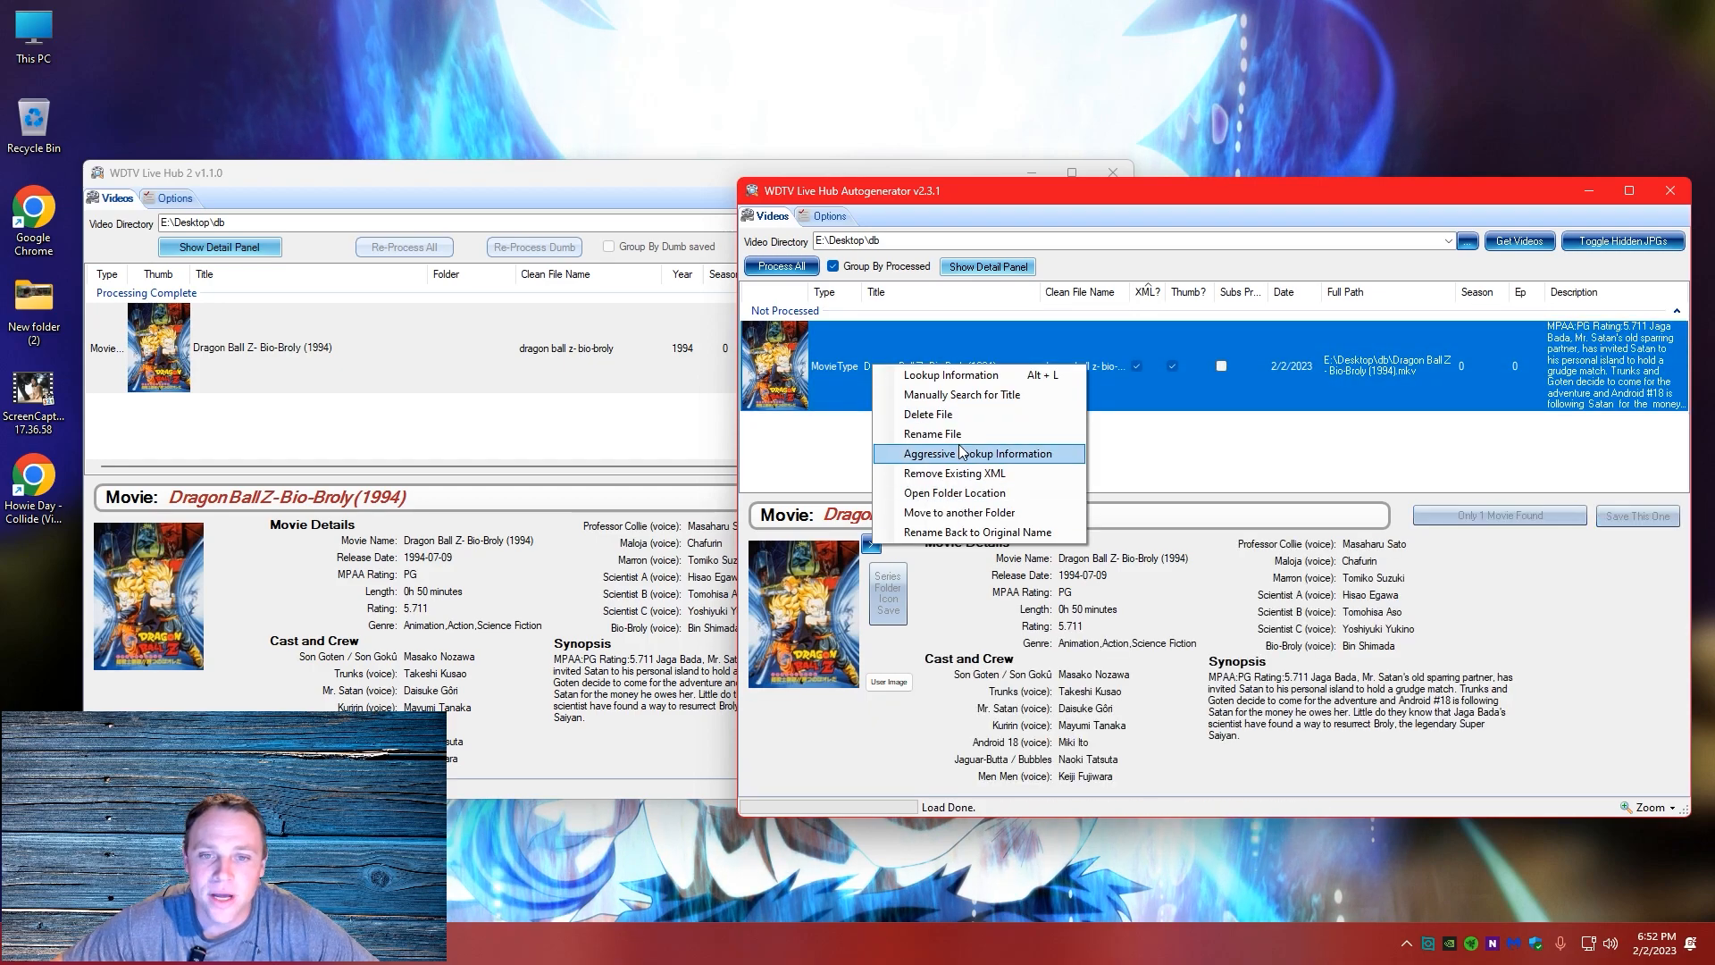
left_click(950, 396)
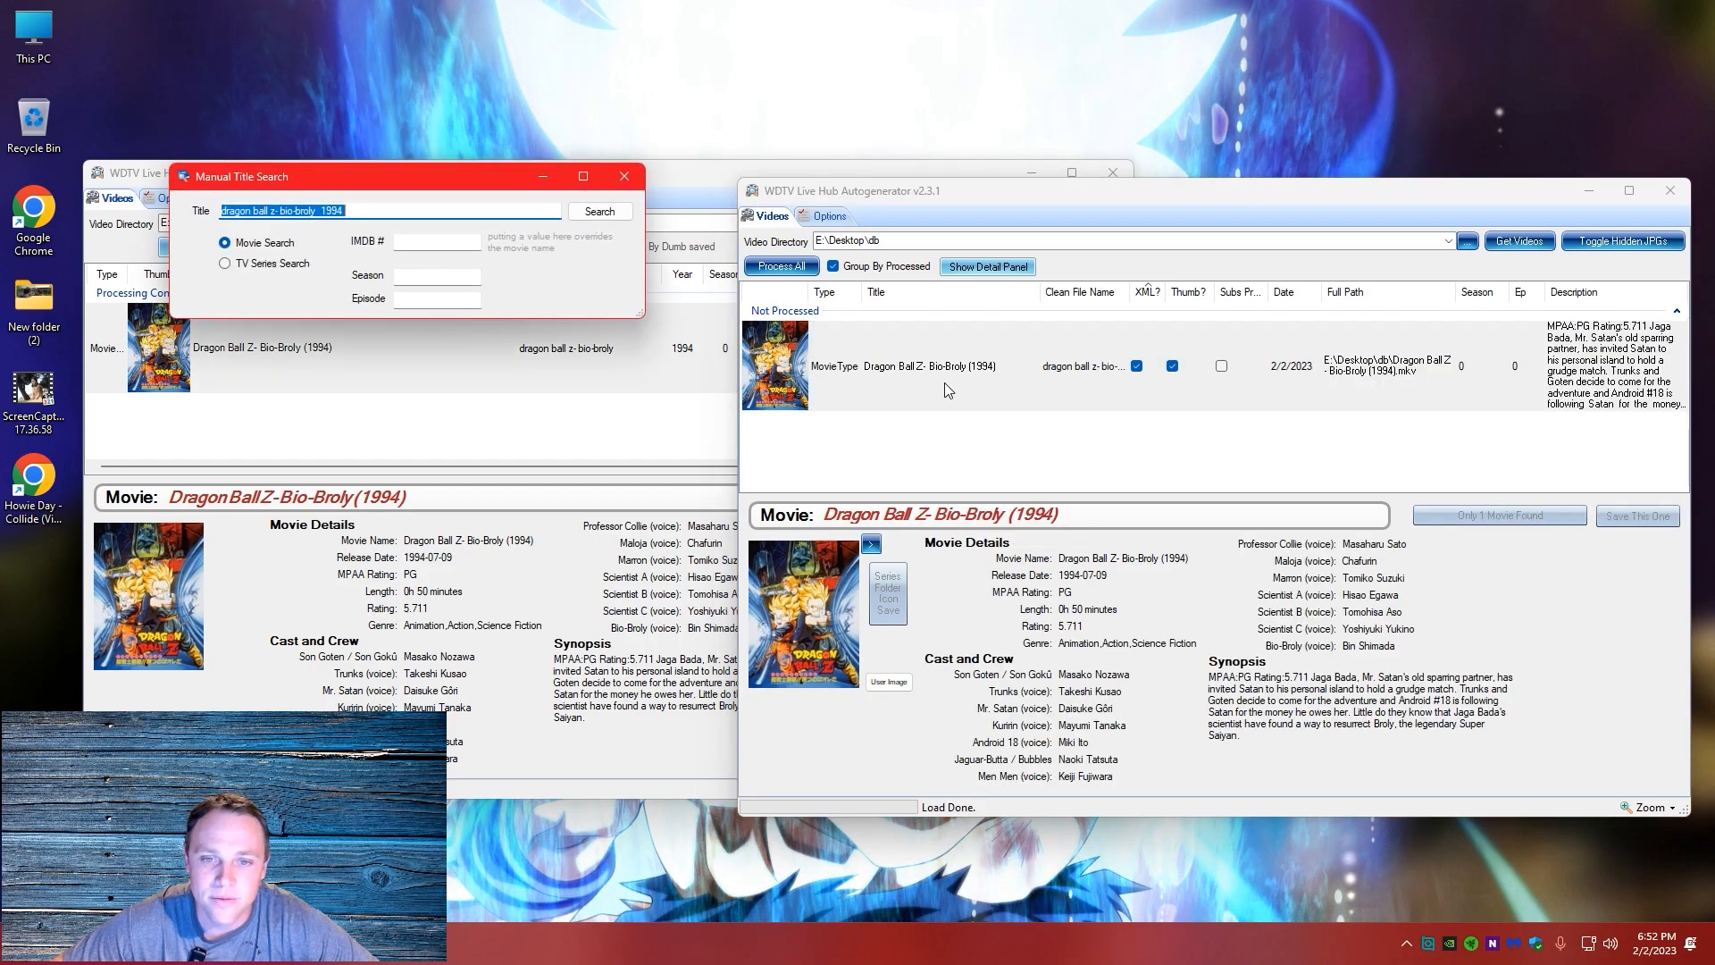
left_click(625, 176)
Run an aggressive information lookup on the Bio-Broly entry and bring up the entry's available actions again
right_click(934, 334)
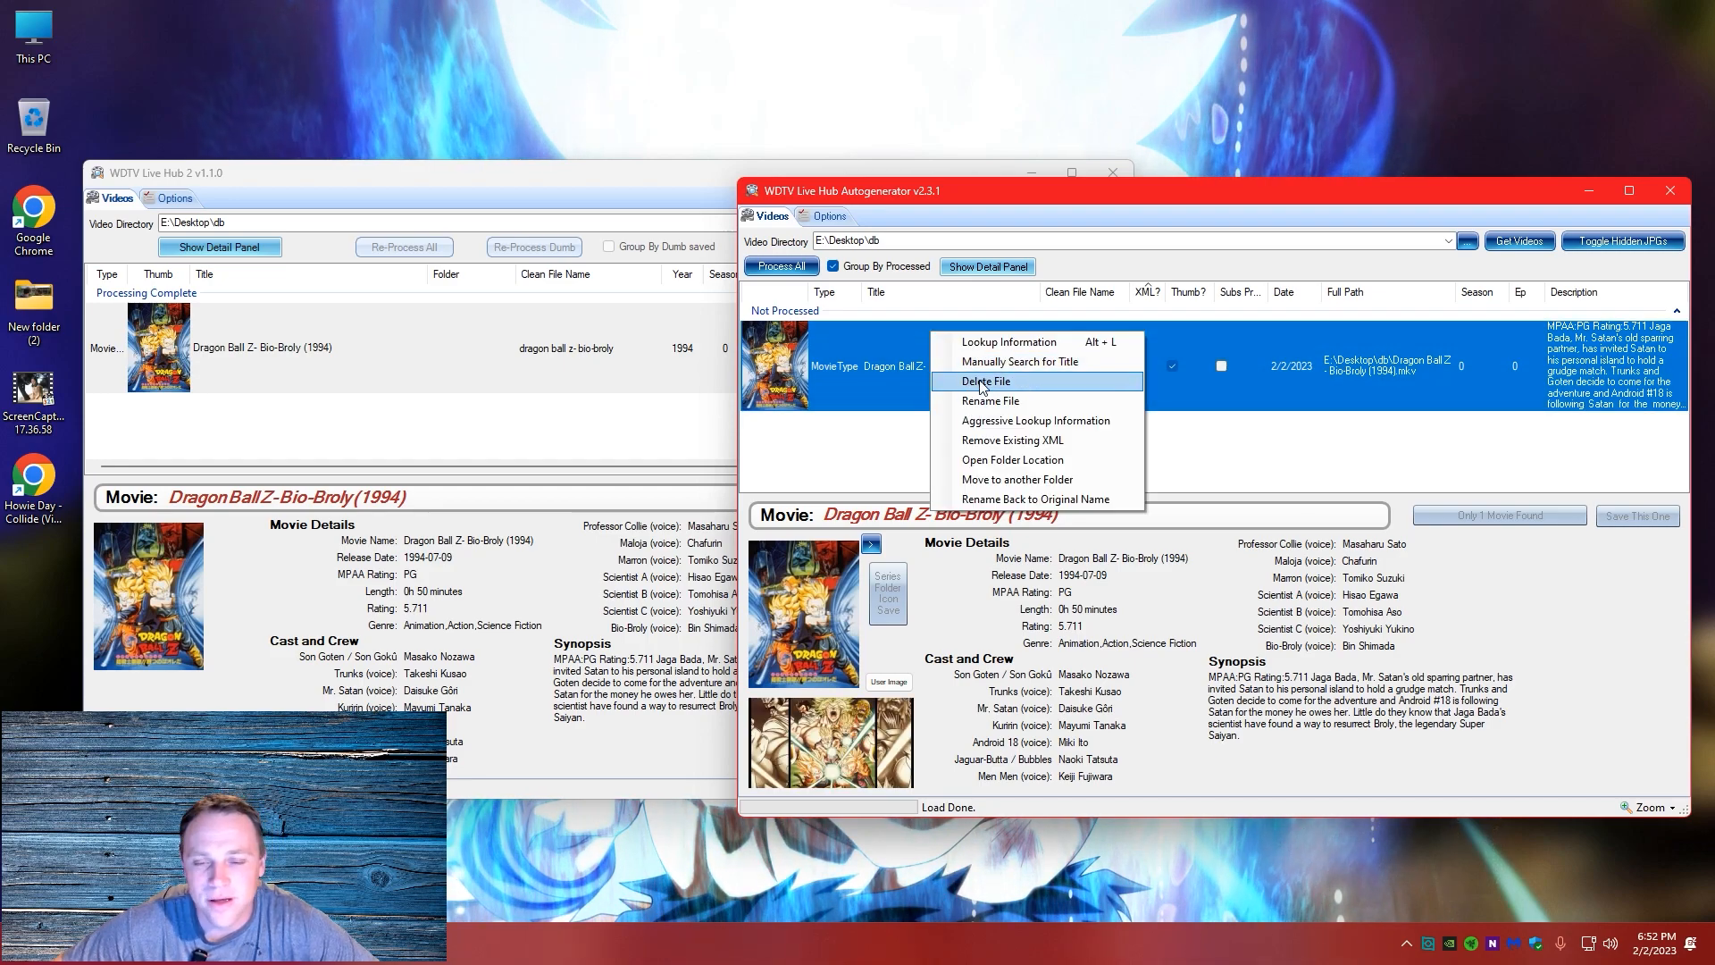
left_click(992, 427)
right_click(1028, 384)
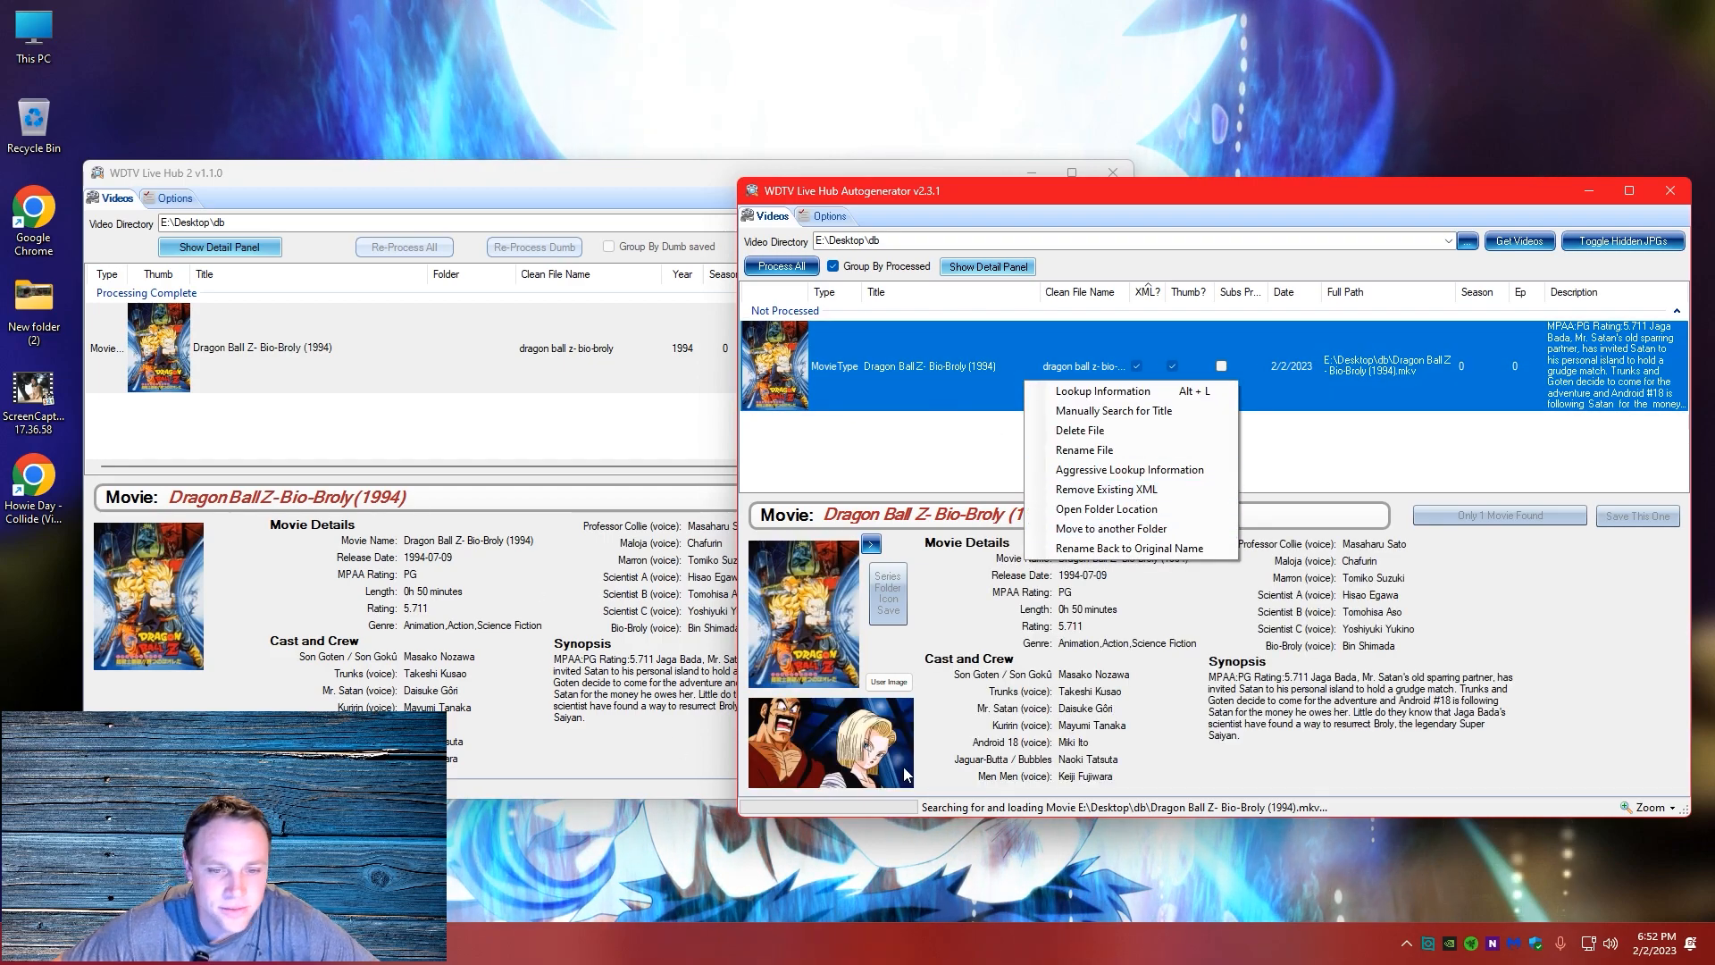
Look at the file selection for a custom user image, cancel it, and cycle the Bio-Broly cover to the next alternate image
left_click(901, 694)
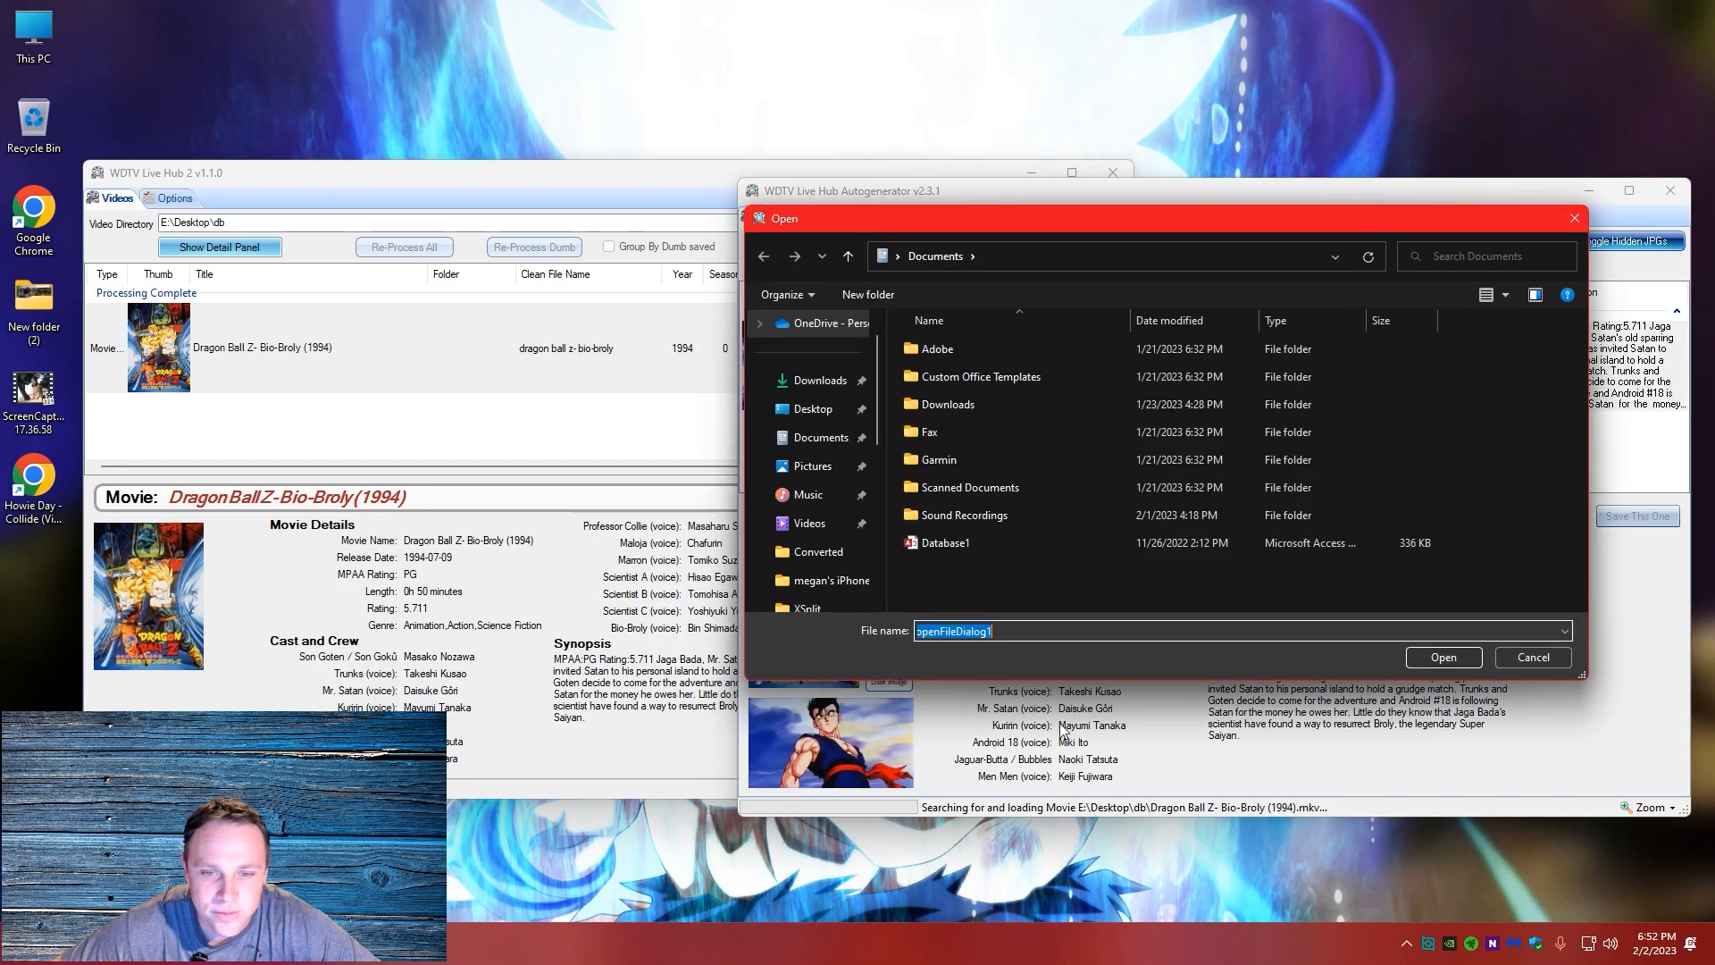
left_click(1517, 661)
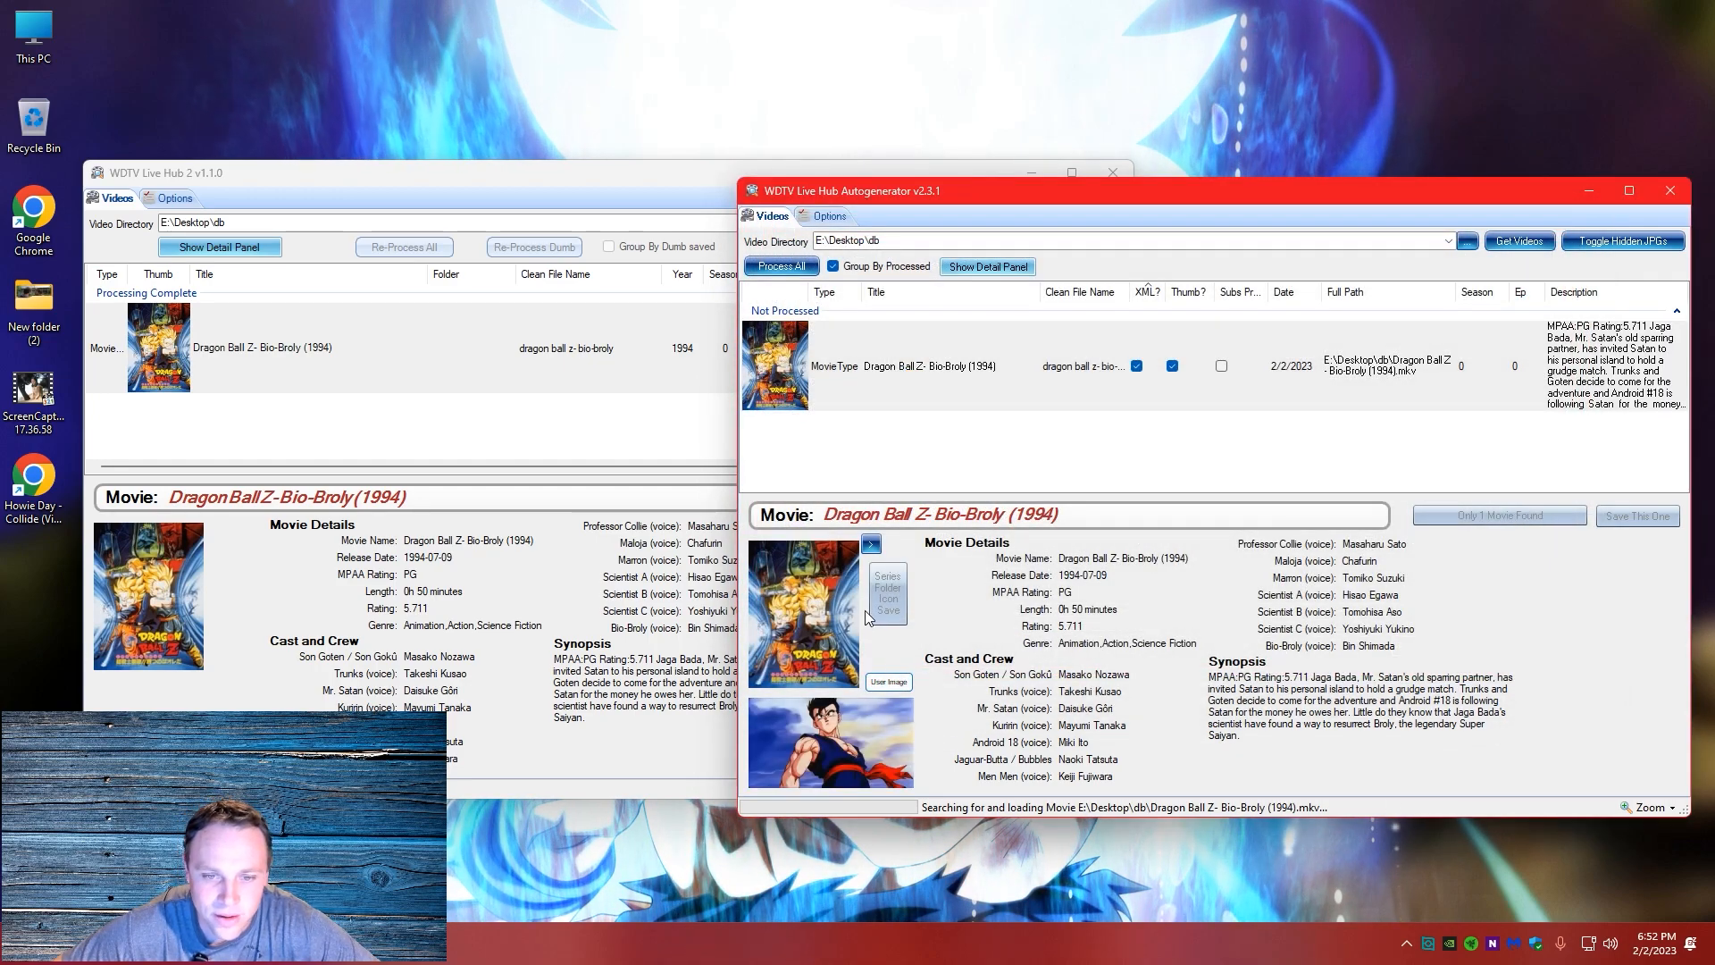
left_click(871, 544)
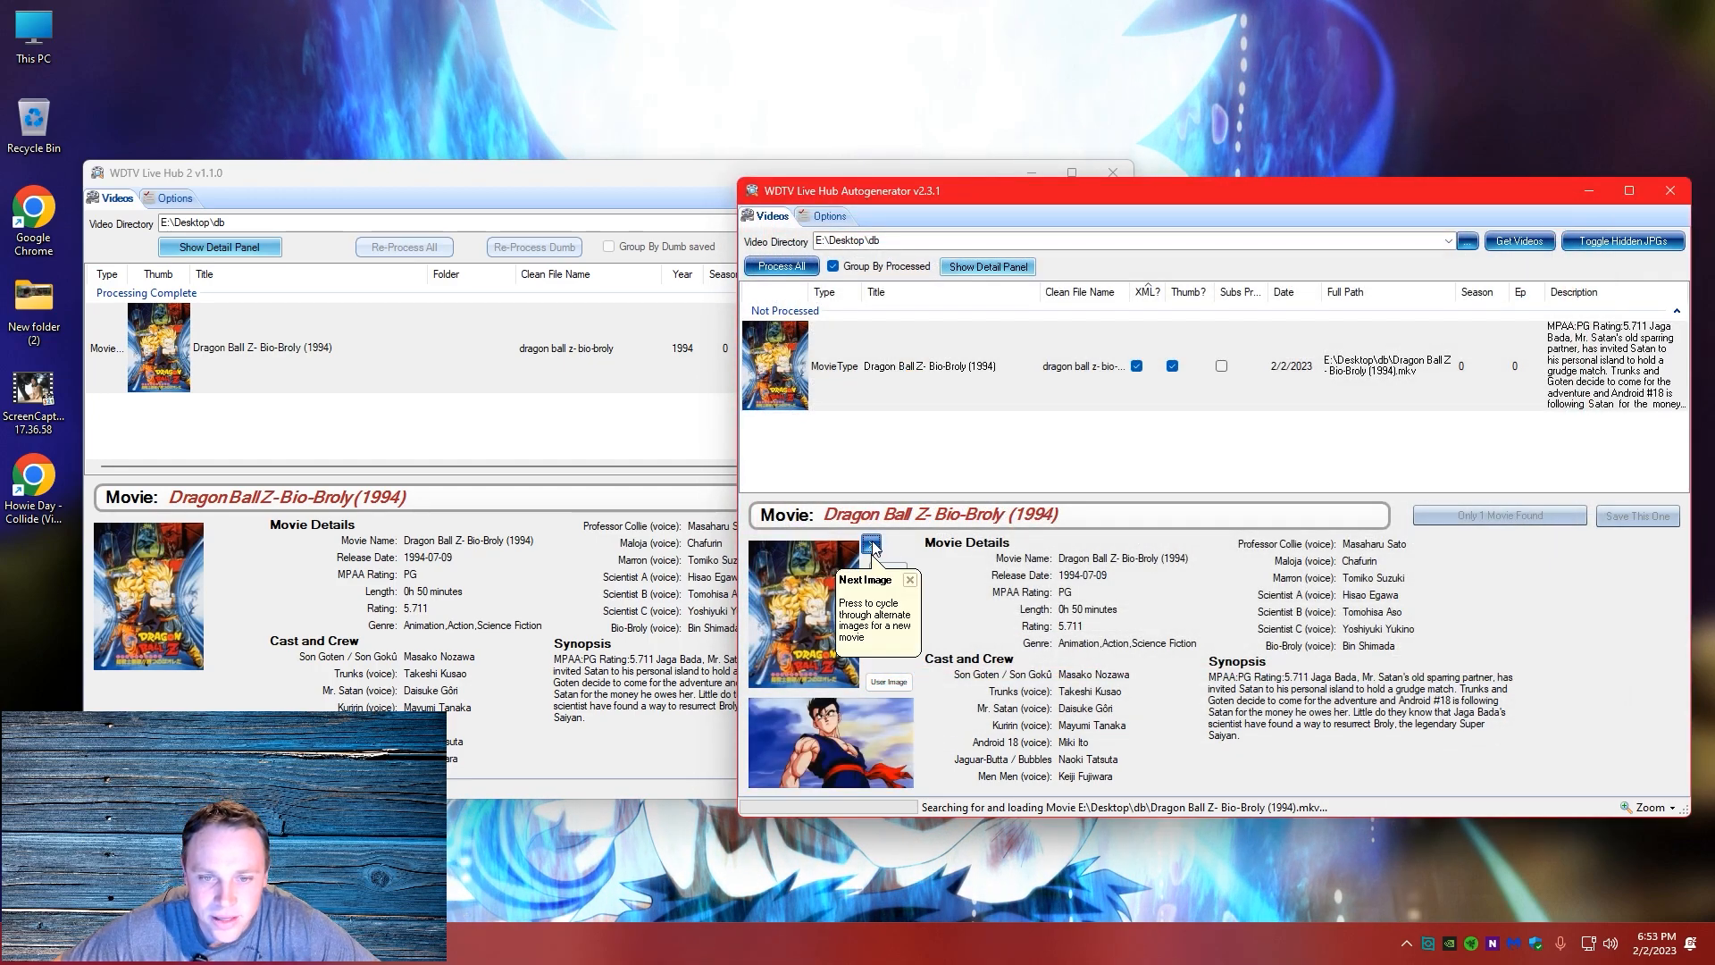
Try to rename the Bio-Broly file back to its original name and deselect its entry
right_click(998, 341)
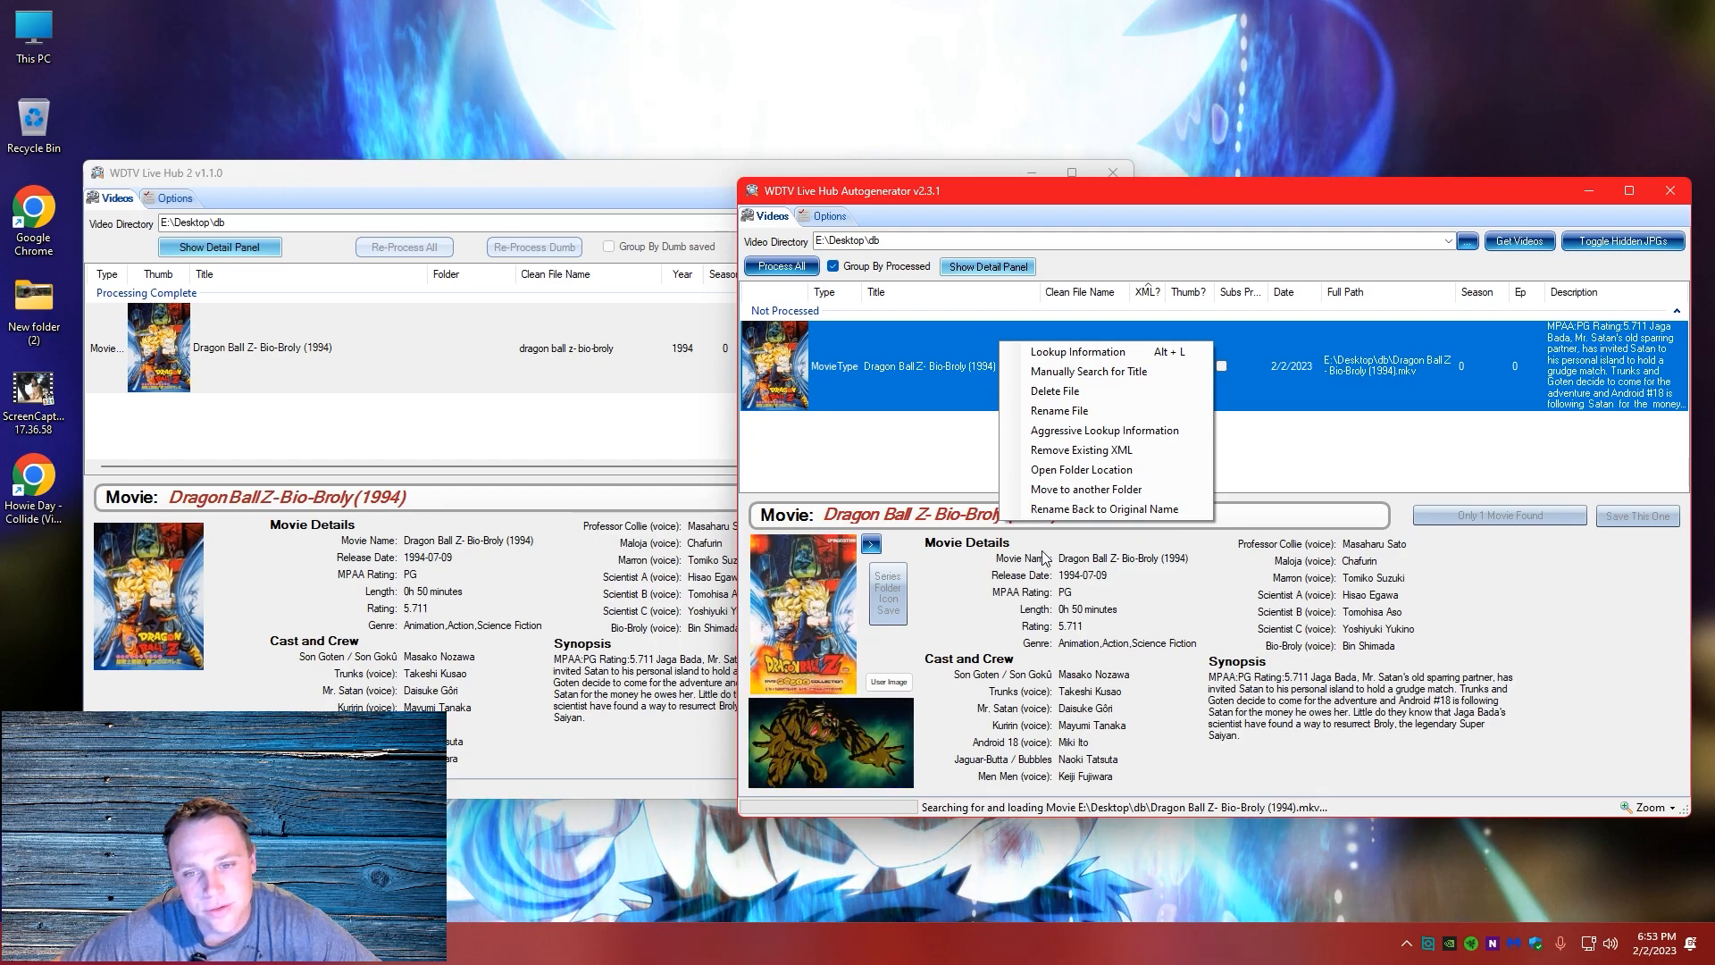
left_click(1135, 511)
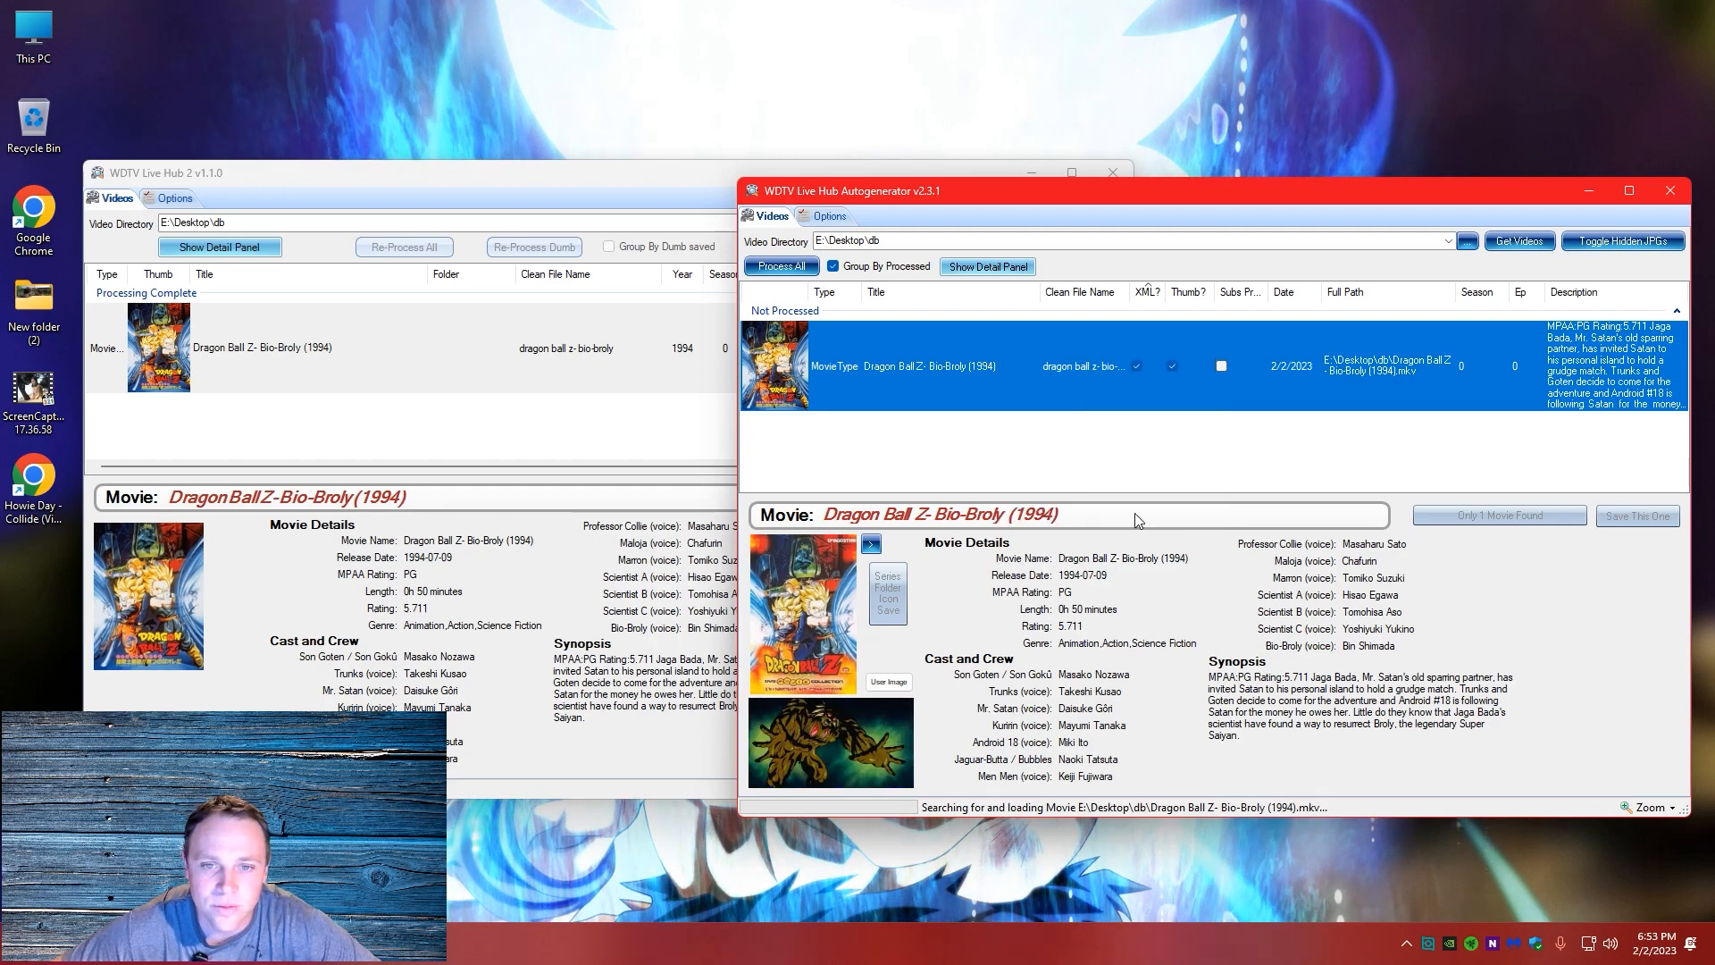
left_click(1052, 441)
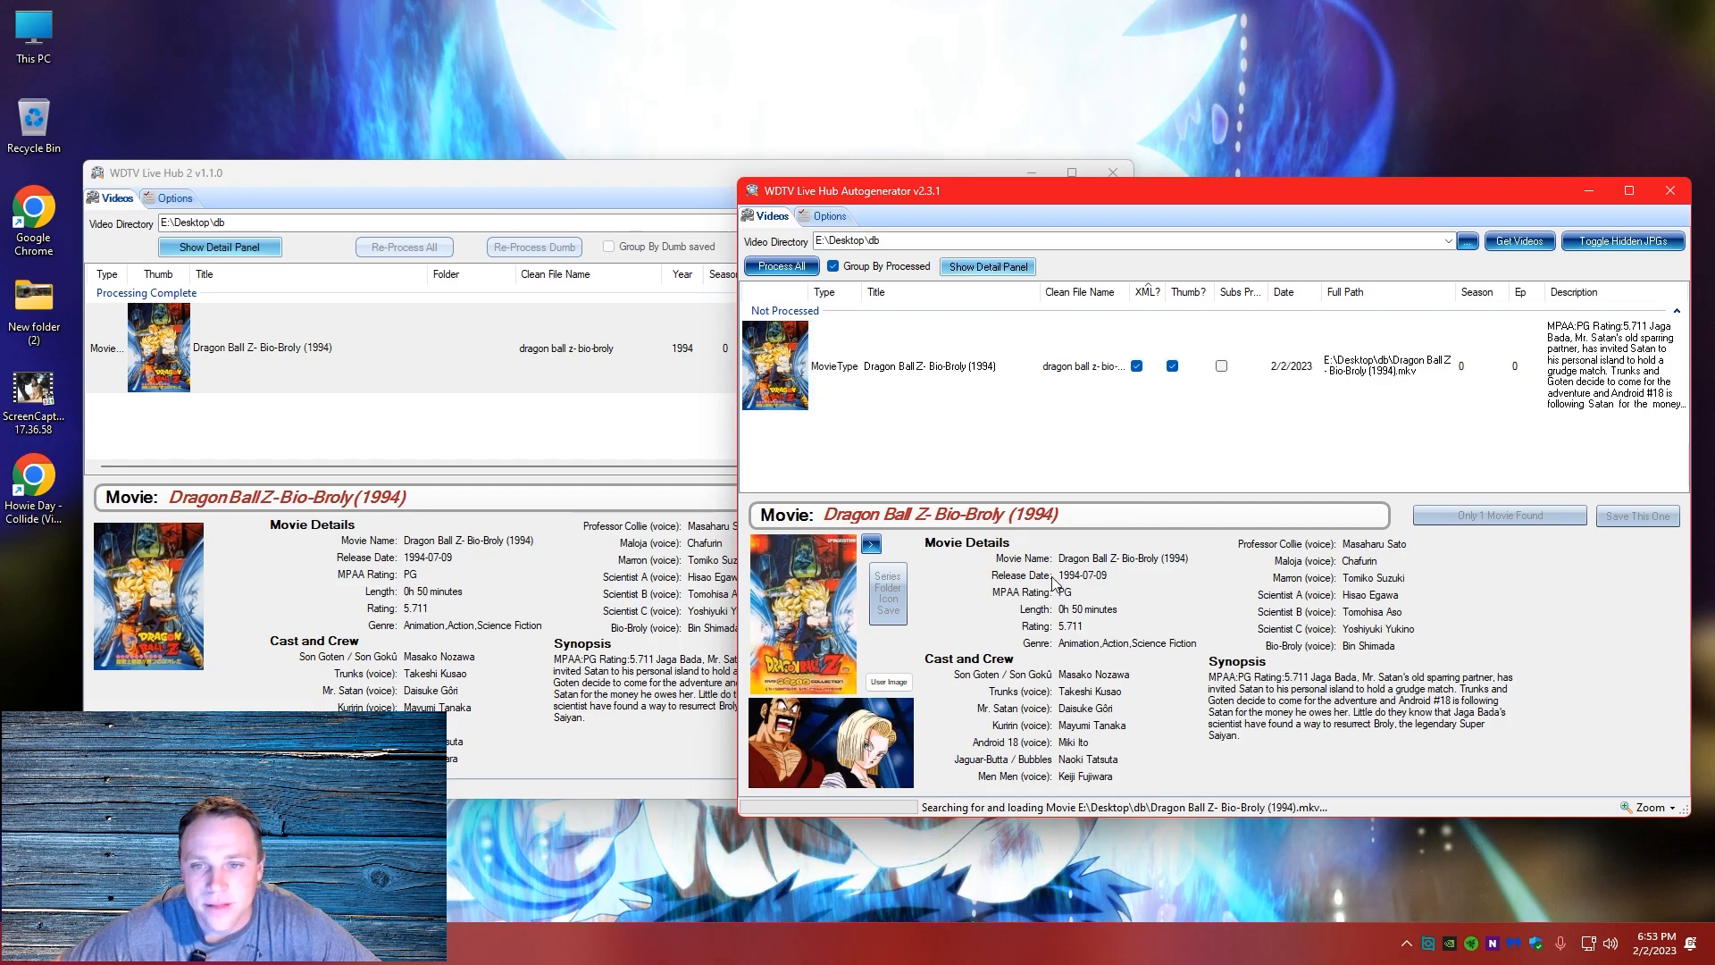